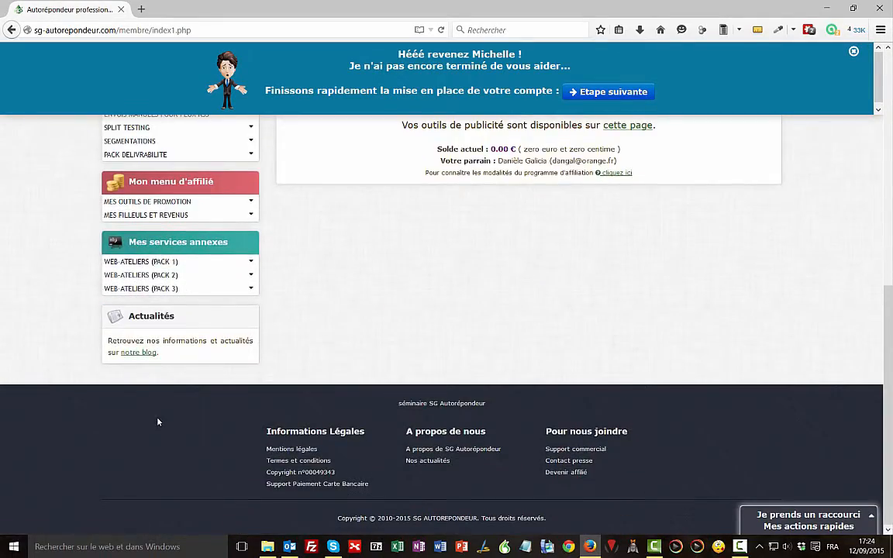
Review the chapter lists of the Programme d'apprentissage and Programme de maîtrise training sections, collapsing each one again.
{"action": "scroll", "coordinate": [159, 422], "scroll_direction": "up", "scroll_amount": 10}
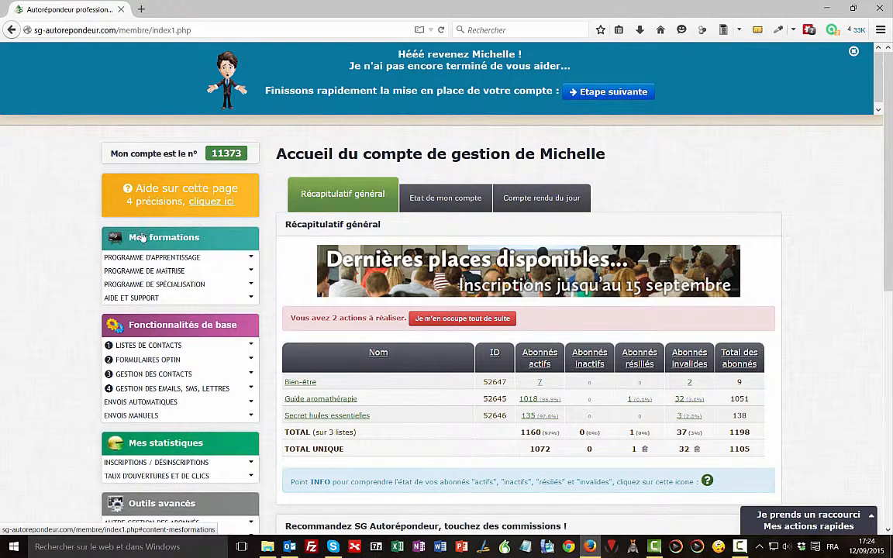
{"action": "left_click", "coordinate": [249, 257]}
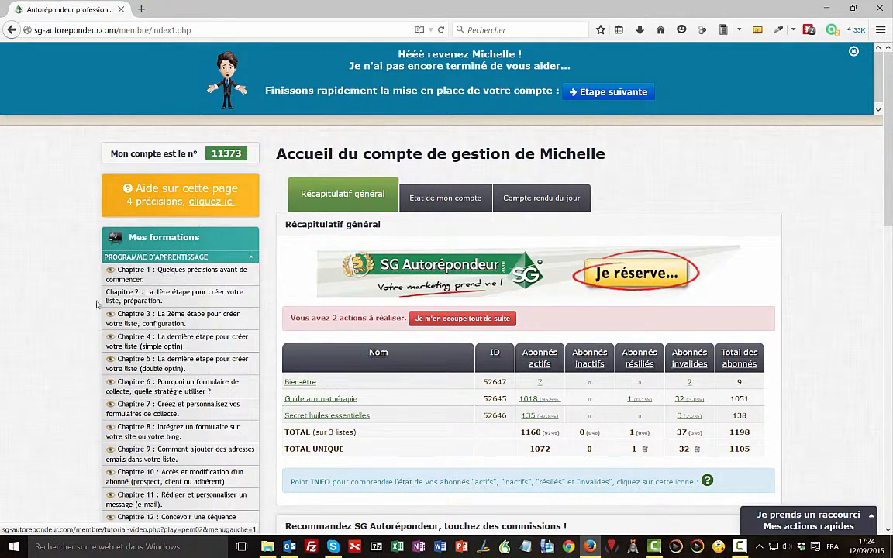
{"action": "scroll", "coordinate": [11, 302], "scroll_direction": "down", "scroll_amount": 4}
{"action": "scroll", "coordinate": [9, 302], "scroll_direction": "up", "scroll_amount": 4}
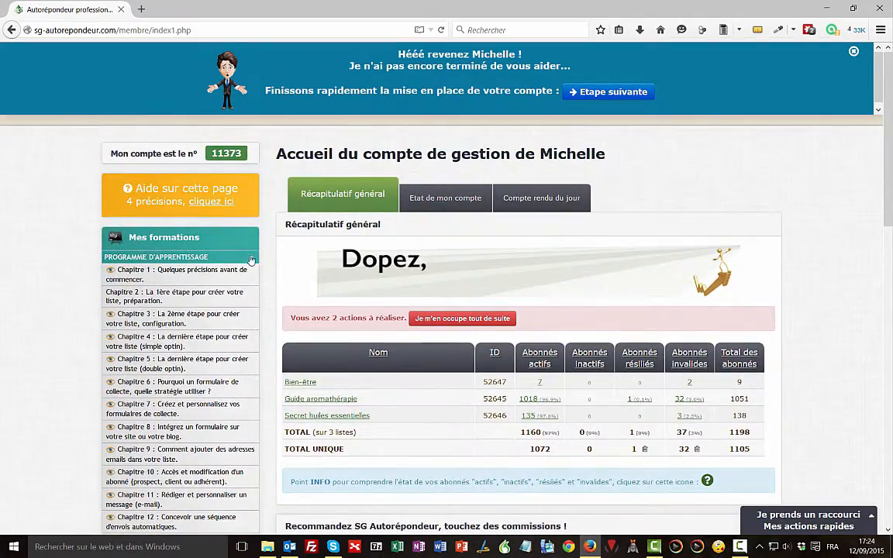
{"action": "left_click", "coordinate": [235, 257]}
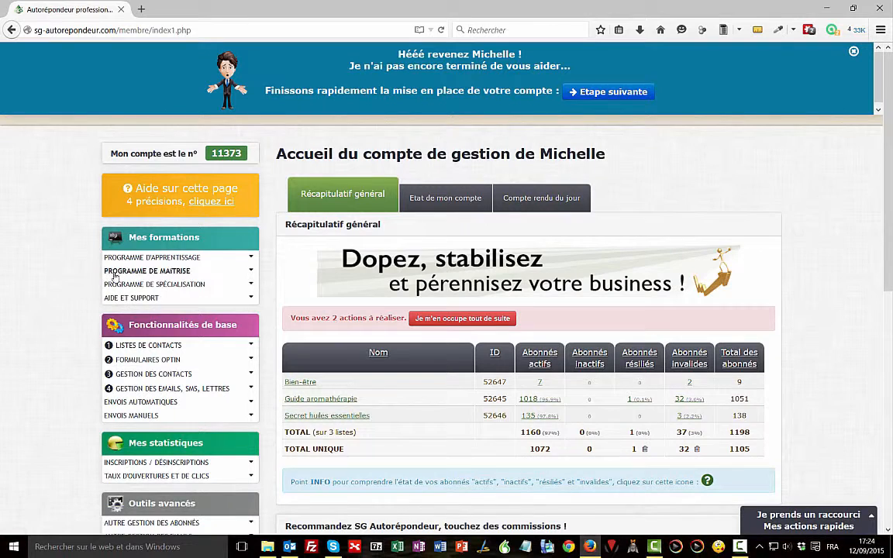
{"action": "left_click", "coordinate": [251, 274]}
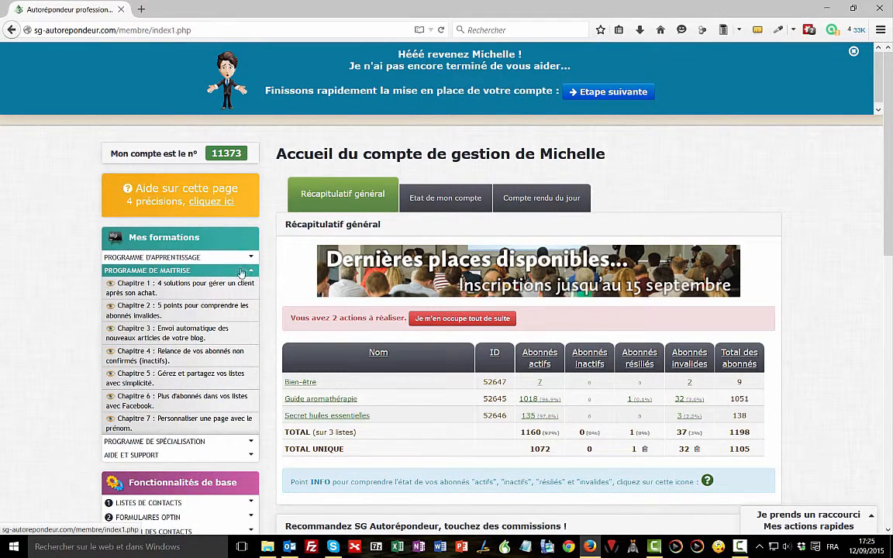
{"action": "left_click", "coordinate": [248, 274]}
Open the form for creating a new contact list from the basic features.
{"action": "scroll", "coordinate": [131, 224], "scroll_direction": "down", "scroll_amount": 3}
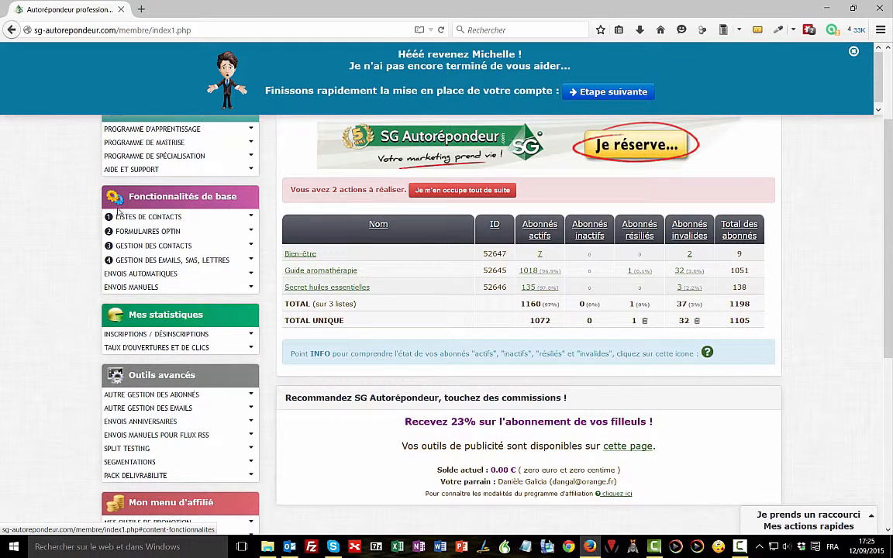
{"action": "left_click", "coordinate": [250, 218]}
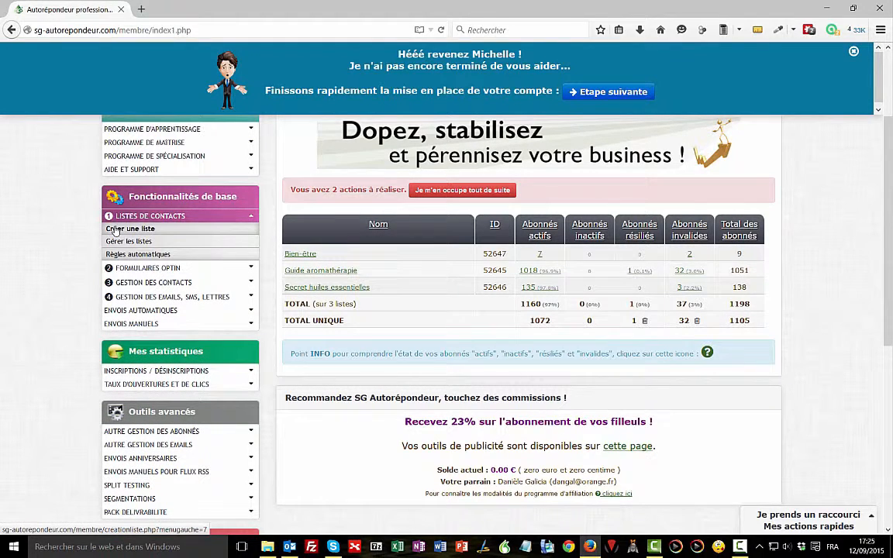
{"action": "left_click", "coordinate": [114, 229]}
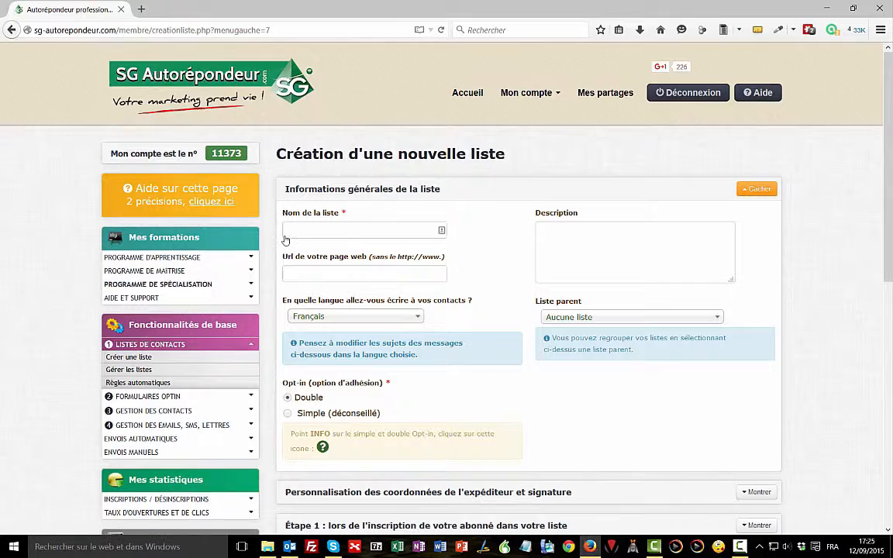
{"action": "left_click", "coordinate": [286, 233]}
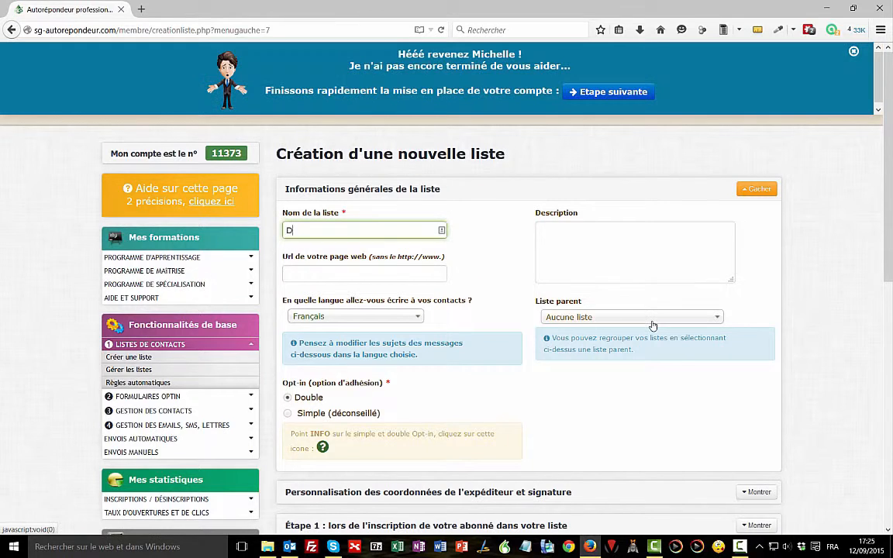
{"action": "type", "text": "Démonstration"}
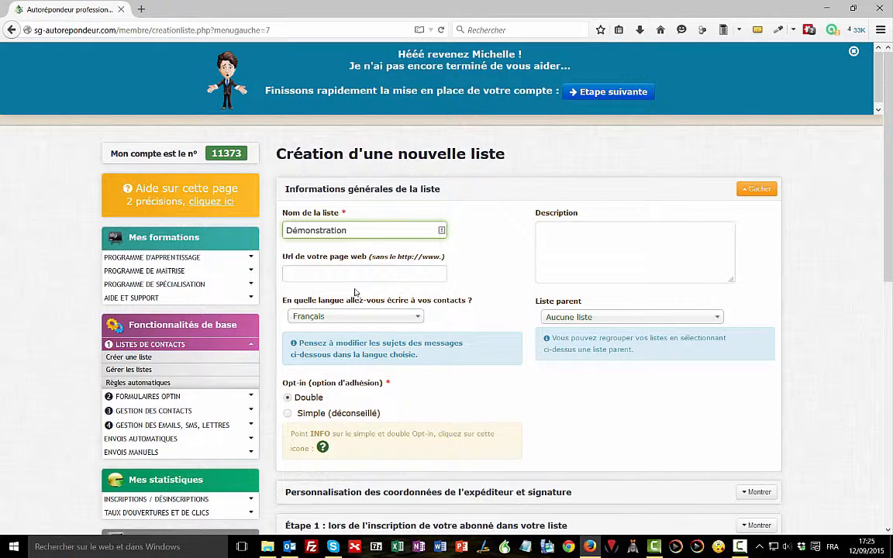
{"action": "left_click", "coordinate": [300, 272]}
{"action": "type", "text": "http"}
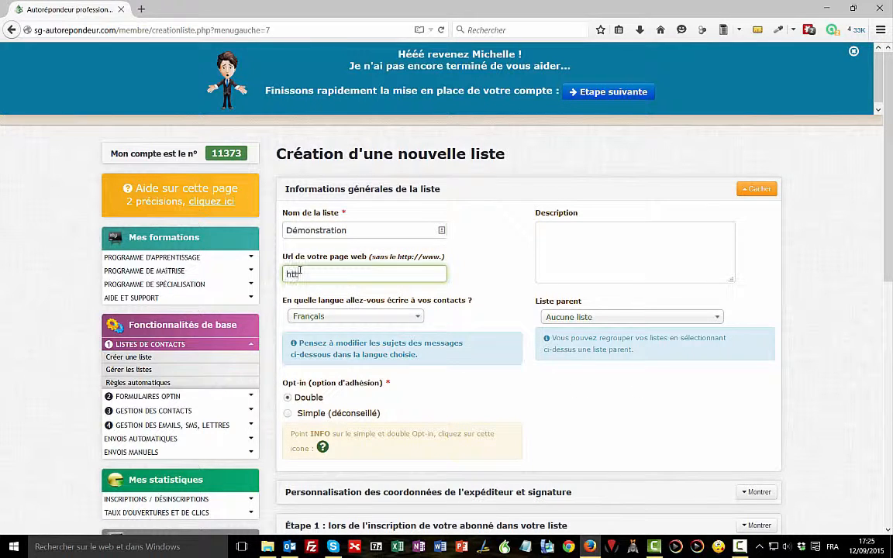
{"action": "type", "text": "://demoinstration"}
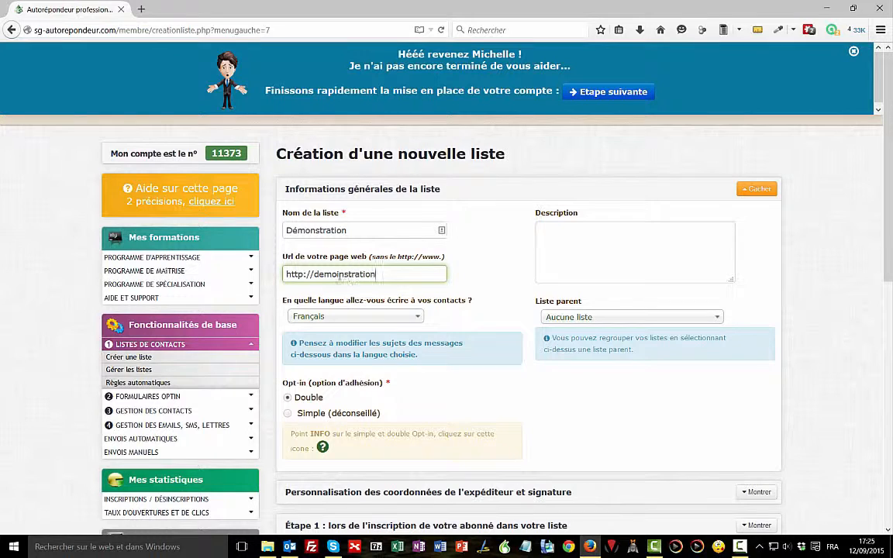
{"action": "left_click", "coordinate": [337, 274]}
{"action": "key", "text": "BackSpace"}
Leave the description empty and choose Français as the language for writing to the contacts.
{"action": "left_click", "coordinate": [551, 237]}
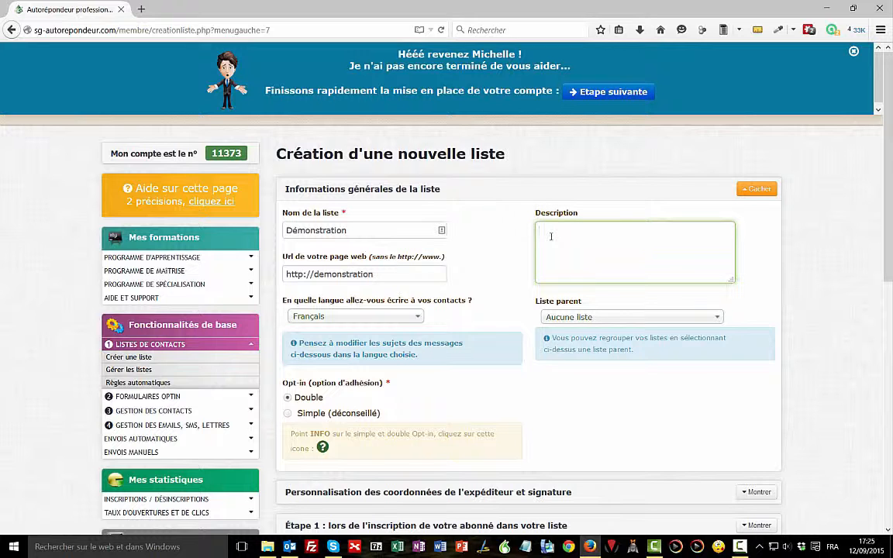
{"action": "left_click", "coordinate": [420, 318]}
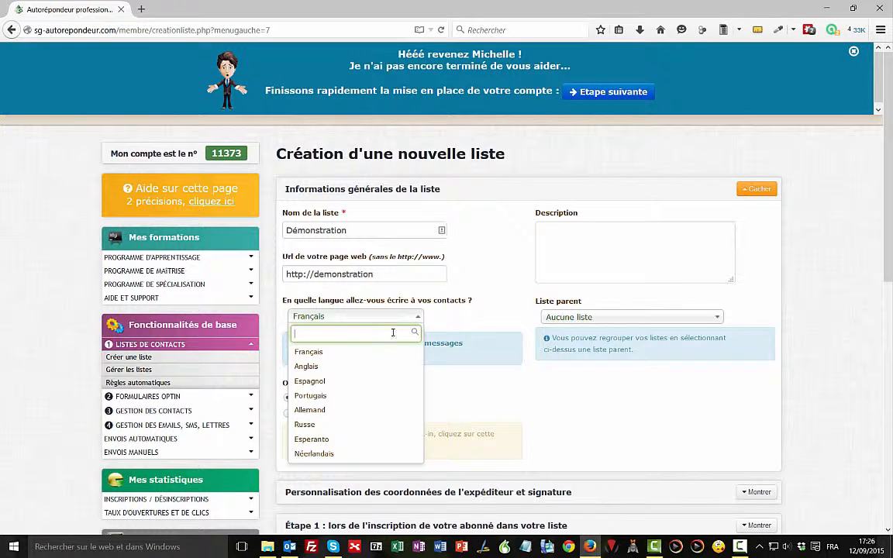
{"action": "left_click", "coordinate": [306, 354]}
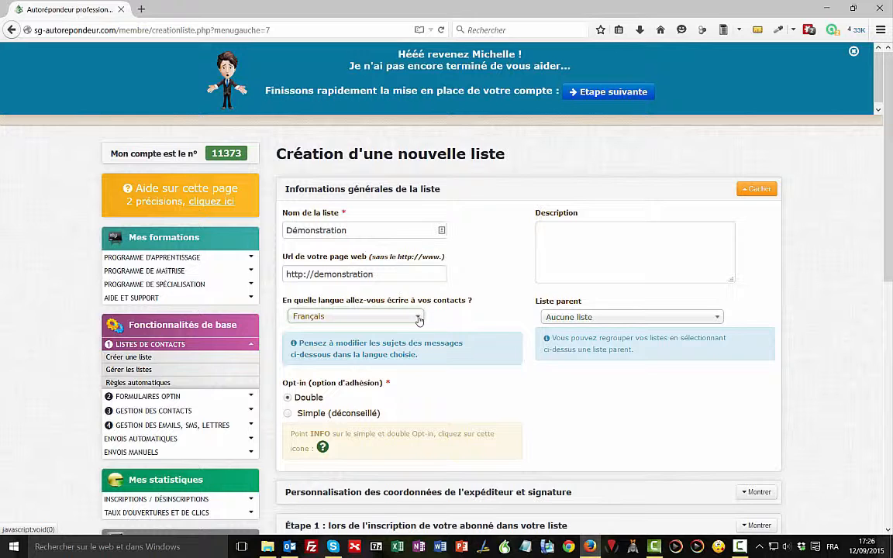
Check the available parent lists without choosing one, and dismiss the account setup banner.
{"action": "left_click", "coordinate": [714, 317]}
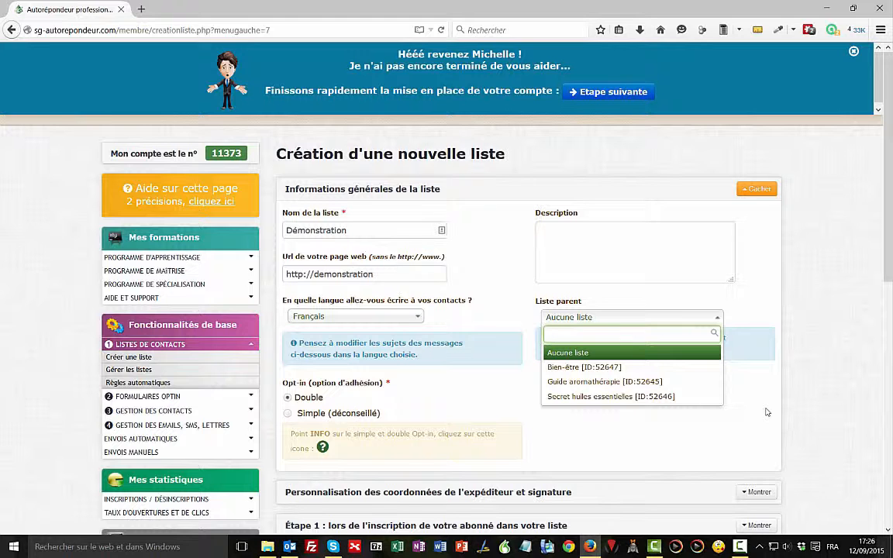
{"action": "left_click", "coordinate": [855, 52]}
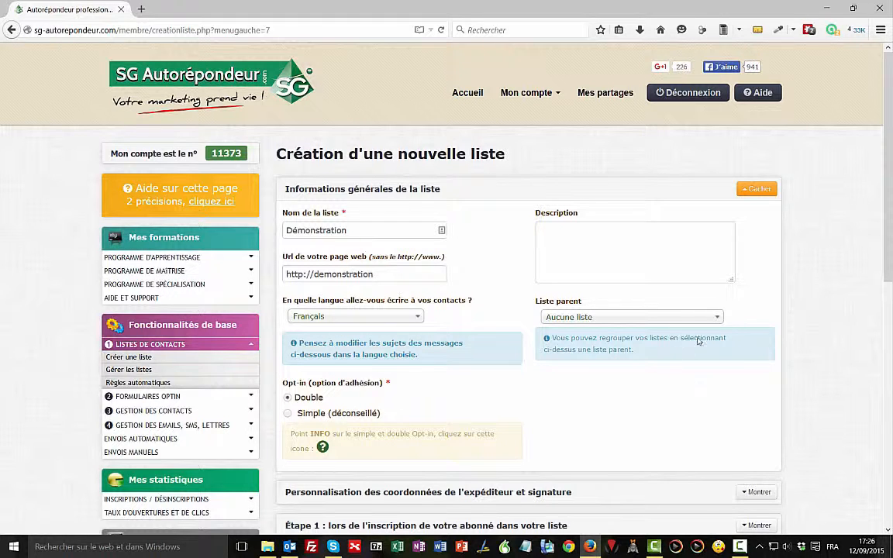
{"action": "left_click", "coordinate": [716, 318]}
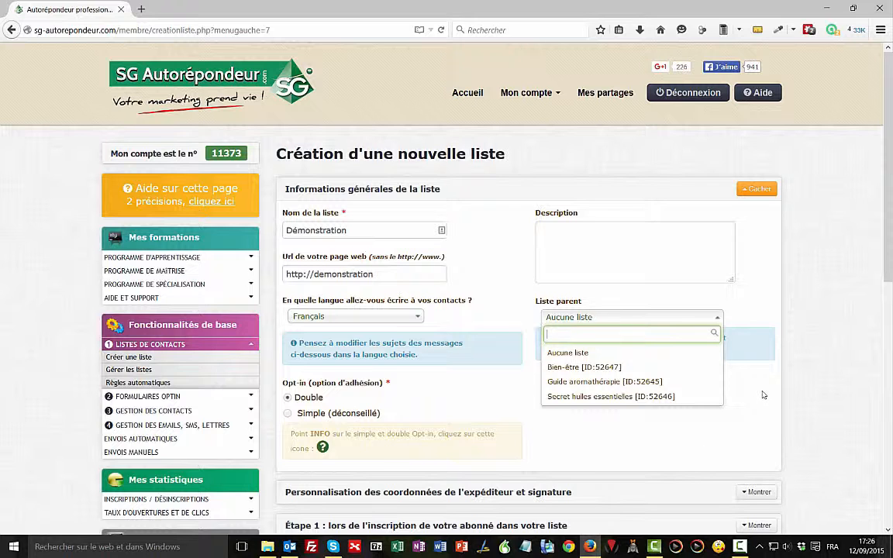
{"action": "left_click", "coordinate": [763, 394]}
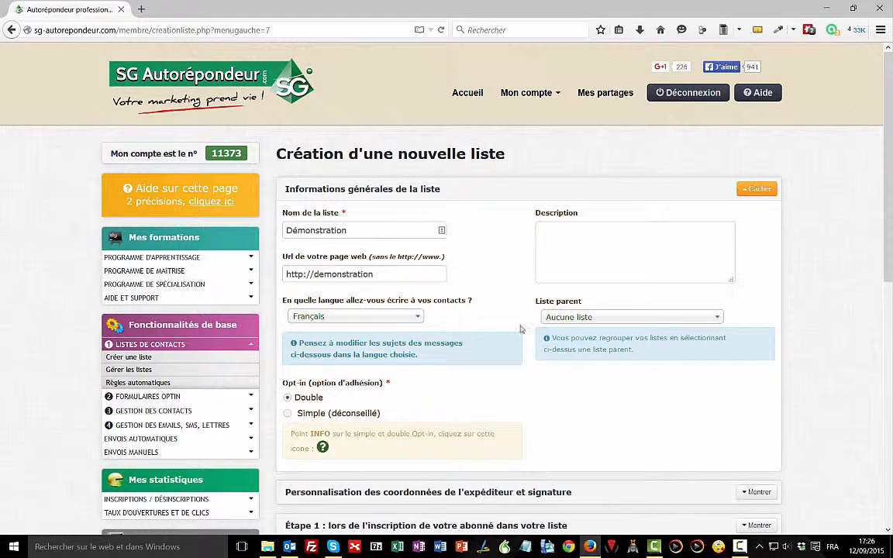
Expand the sender details and signature section and place the cursor in the personalised signature editor.
{"action": "scroll", "coordinate": [398, 384], "scroll_direction": "down", "scroll_amount": 2}
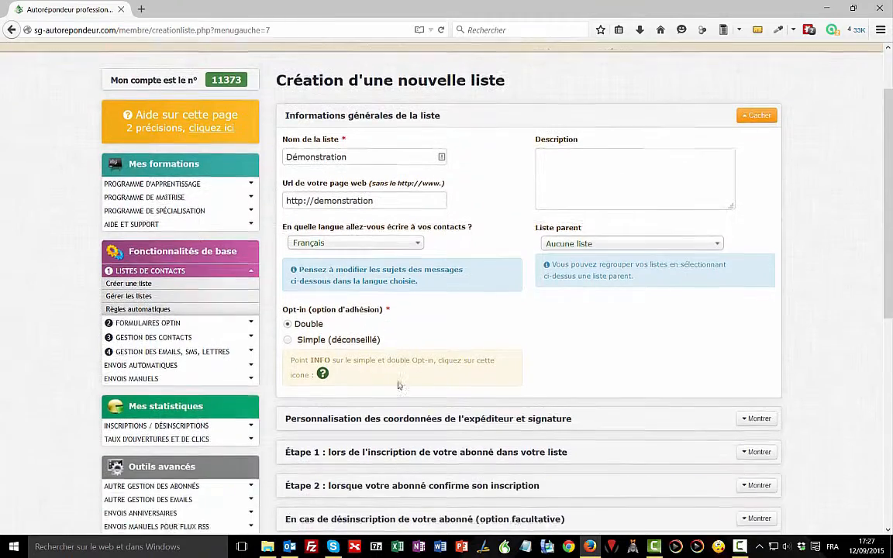
{"action": "scroll", "coordinate": [399, 384], "scroll_direction": "down", "scroll_amount": 1}
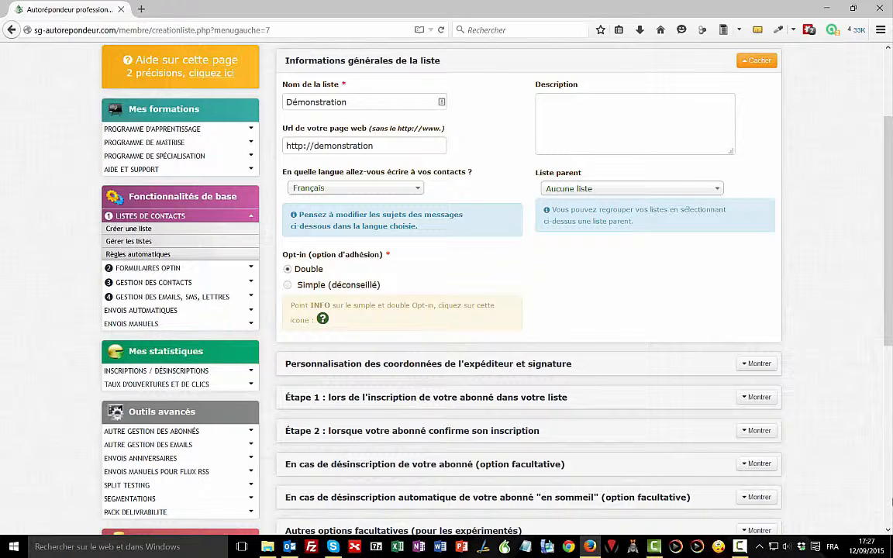
{"action": "scroll", "coordinate": [394, 253], "scroll_direction": "down", "scroll_amount": 3}
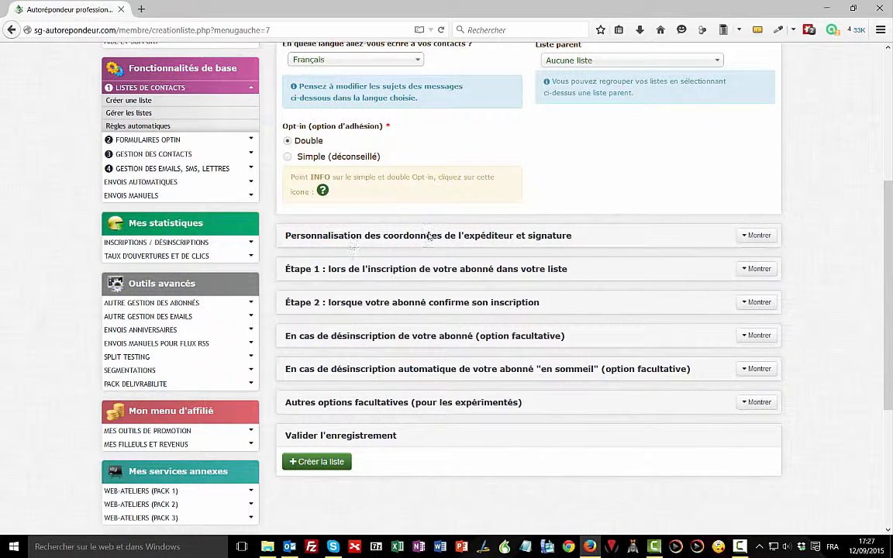
{"action": "left_click", "coordinate": [759, 235]}
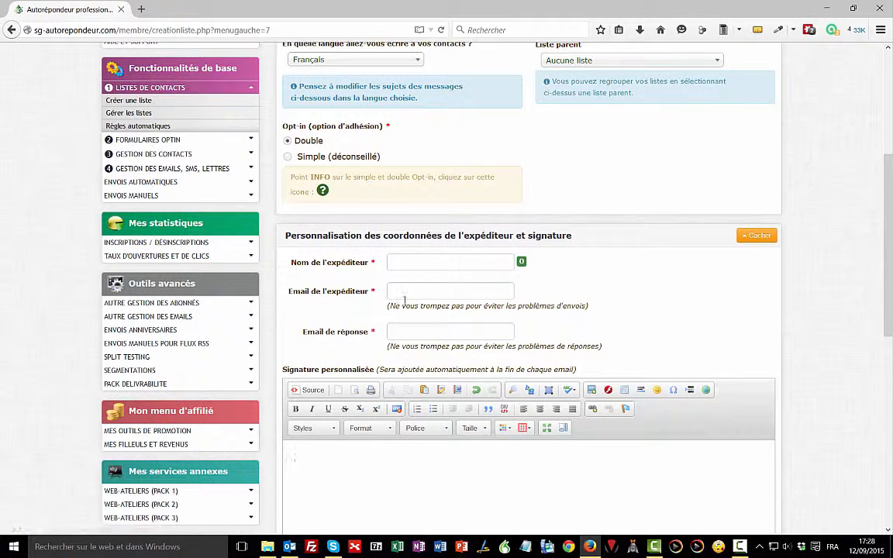
{"action": "left_click", "coordinate": [318, 459]}
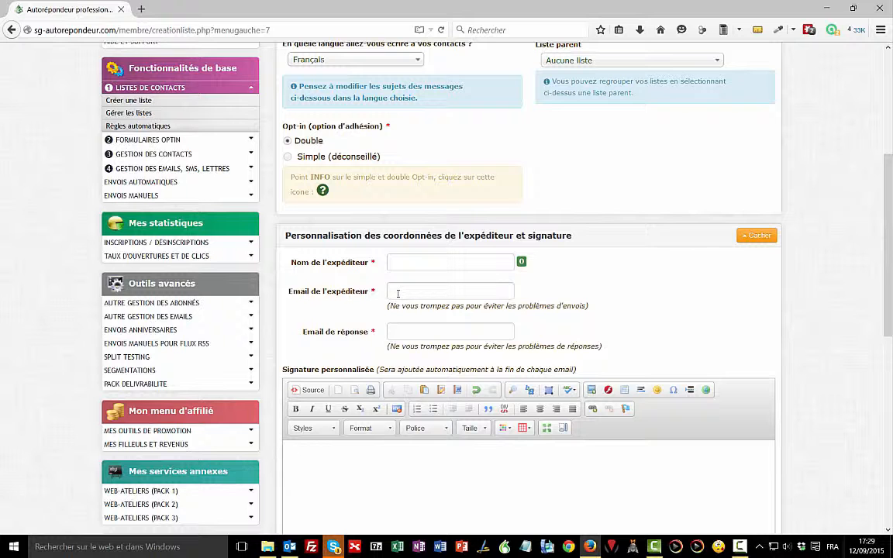
Expand the Étape 1 subscription settings and go to the URL field for the sign-up notification page.
{"action": "scroll", "coordinate": [397, 293], "scroll_direction": "down", "scroll_amount": 5}
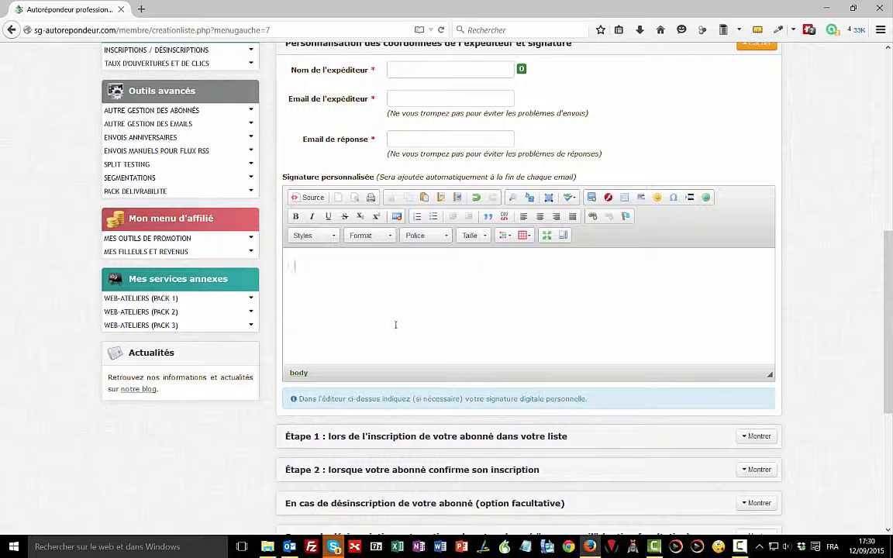
{"action": "scroll", "coordinate": [376, 335], "scroll_direction": "down", "scroll_amount": 2}
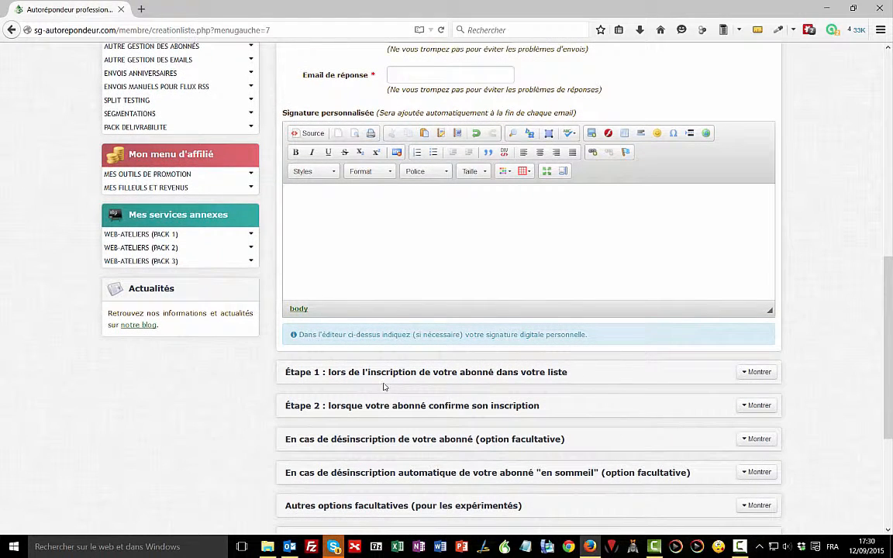
{"action": "left_click", "coordinate": [759, 373]}
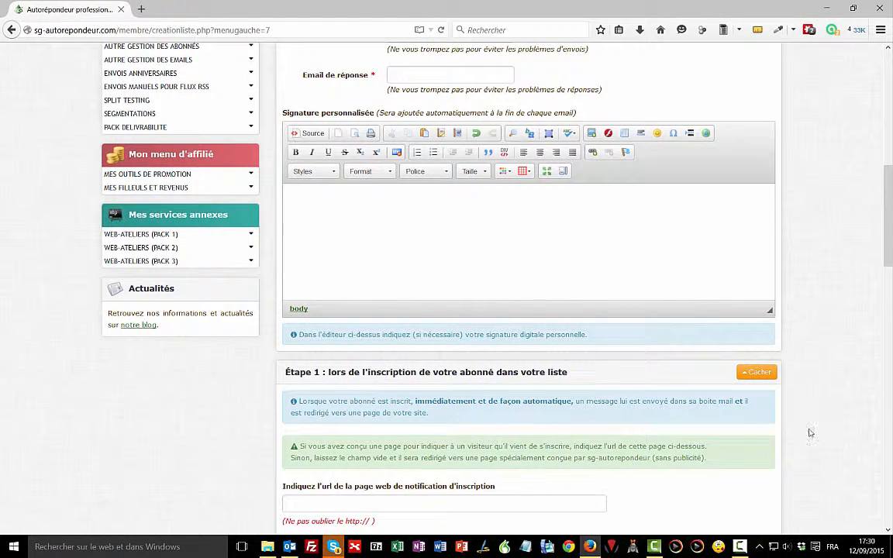
{"action": "scroll", "coordinate": [861, 426], "scroll_direction": "down", "scroll_amount": 4}
{"action": "scroll", "coordinate": [863, 429], "scroll_direction": "down", "scroll_amount": 2}
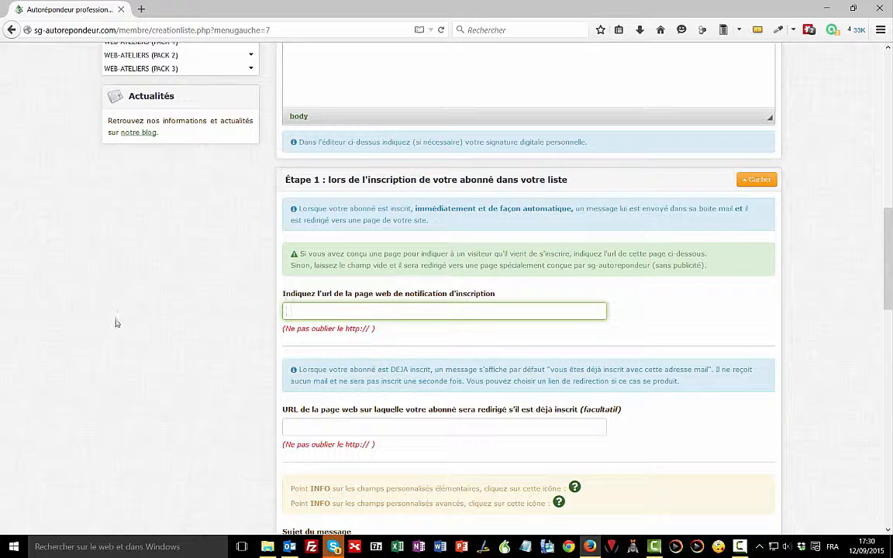
Examine the Étape 1 redirect URL, message subject, message body, confirmation text option and sending delay.
{"action": "scroll", "coordinate": [115, 323], "scroll_direction": "down", "scroll_amount": 3}
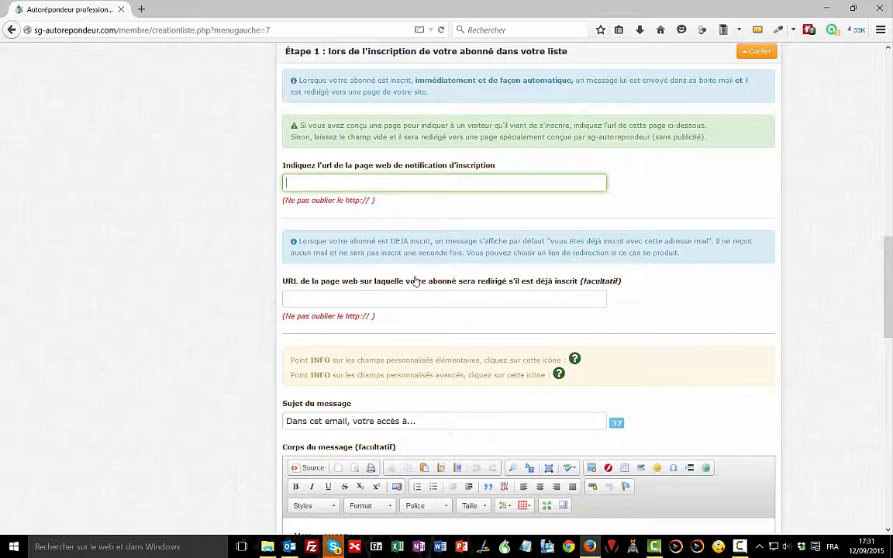
{"action": "scroll", "coordinate": [652, 319], "scroll_direction": "down", "scroll_amount": 3}
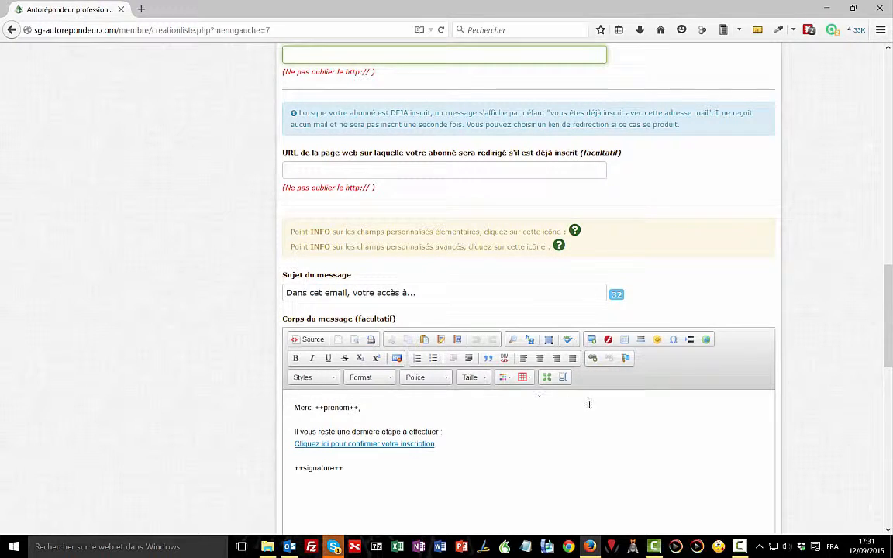
{"action": "scroll", "coordinate": [593, 415], "scroll_direction": "up", "scroll_amount": 1}
{"action": "scroll", "coordinate": [581, 415], "scroll_direction": "down", "scroll_amount": 5}
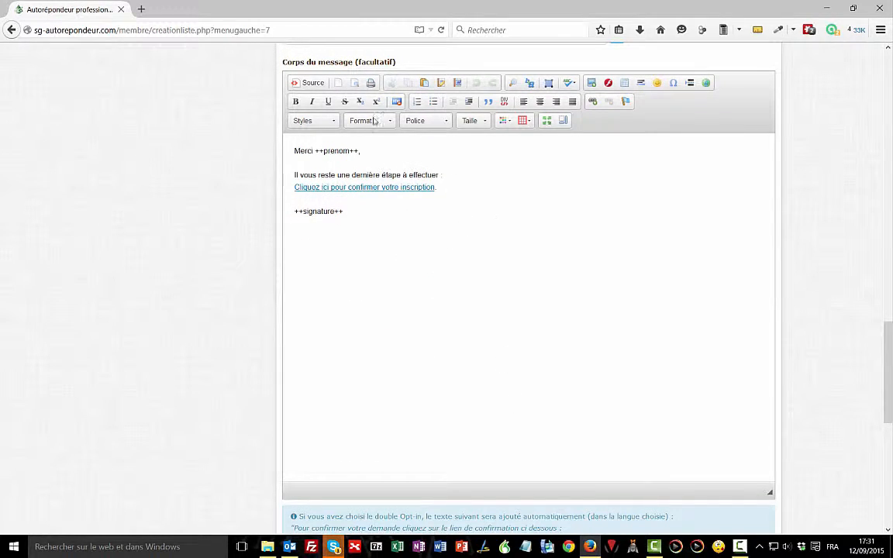
{"action": "scroll", "coordinate": [407, 177], "scroll_direction": "up", "scroll_amount": 3}
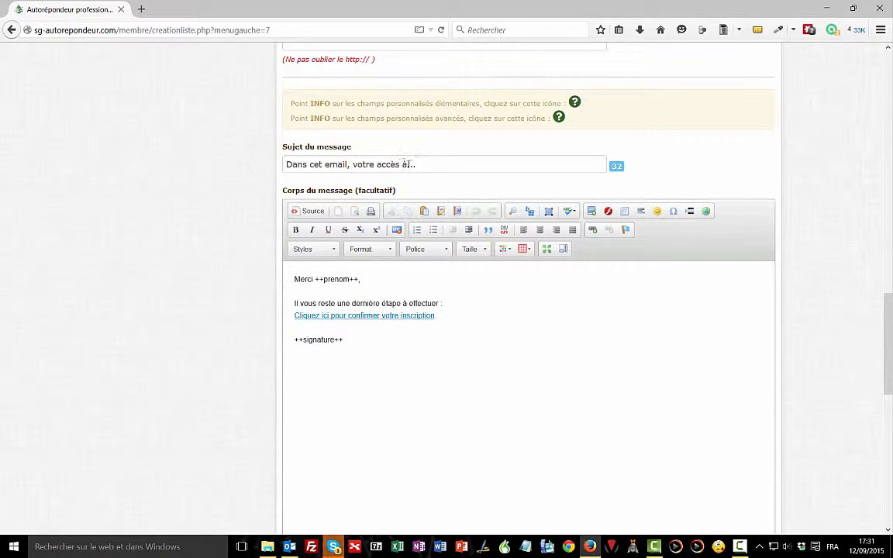
{"action": "left_click", "coordinate": [287, 164]}
{"action": "scroll", "coordinate": [528, 401], "scroll_direction": "down", "scroll_amount": 3}
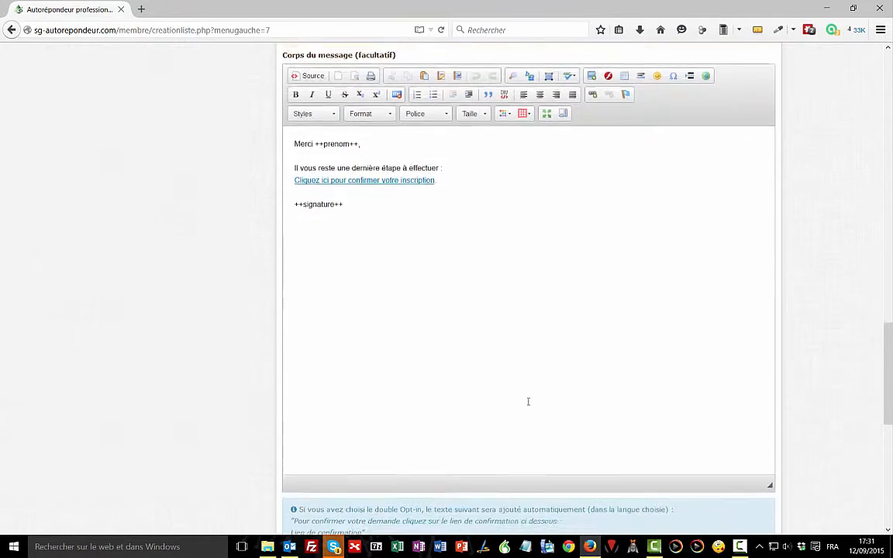
{"action": "scroll", "coordinate": [528, 401], "scroll_direction": "down", "scroll_amount": 1}
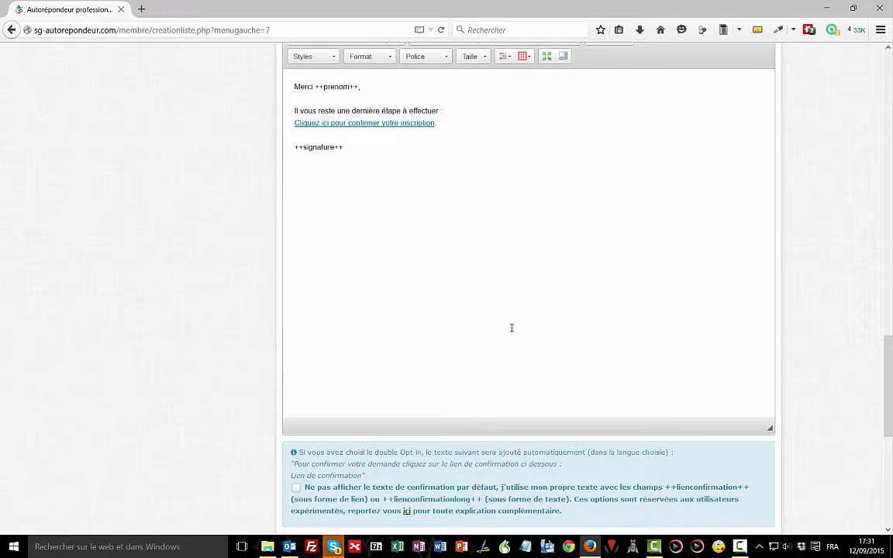
{"action": "scroll", "coordinate": [486, 288], "scroll_direction": "down", "scroll_amount": 3}
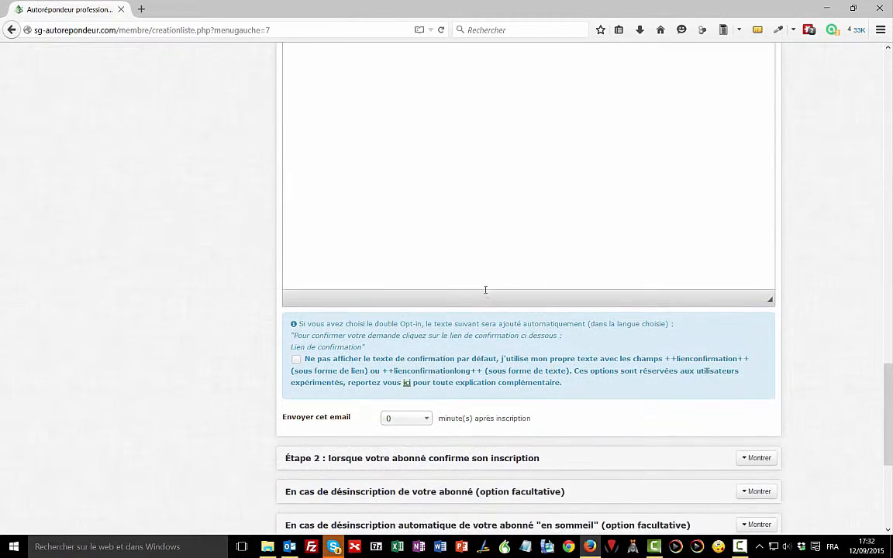
Expand the Étape 2 settings for confirmed subscribers and go to the URL field for the sign-up confirmation page.
{"action": "scroll", "coordinate": [486, 290], "scroll_direction": "down", "scroll_amount": 3}
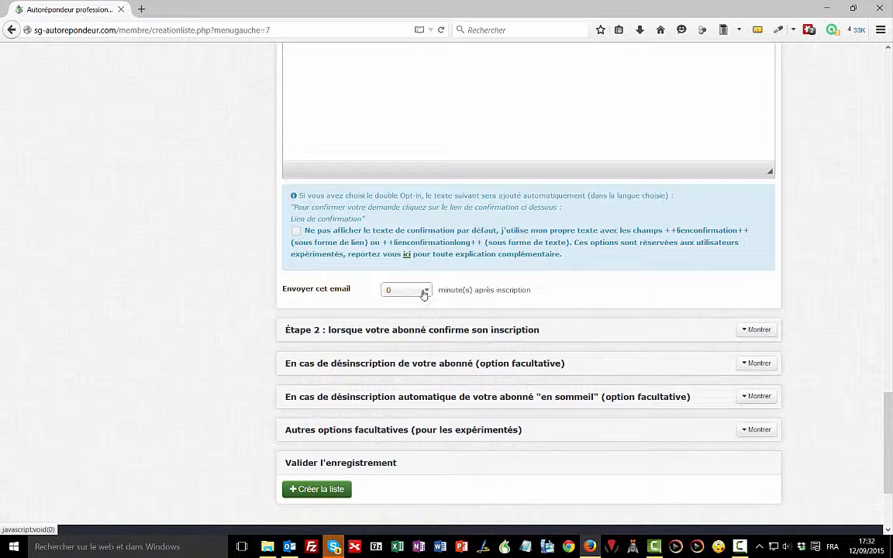
{"action": "left_click", "coordinate": [745, 331]}
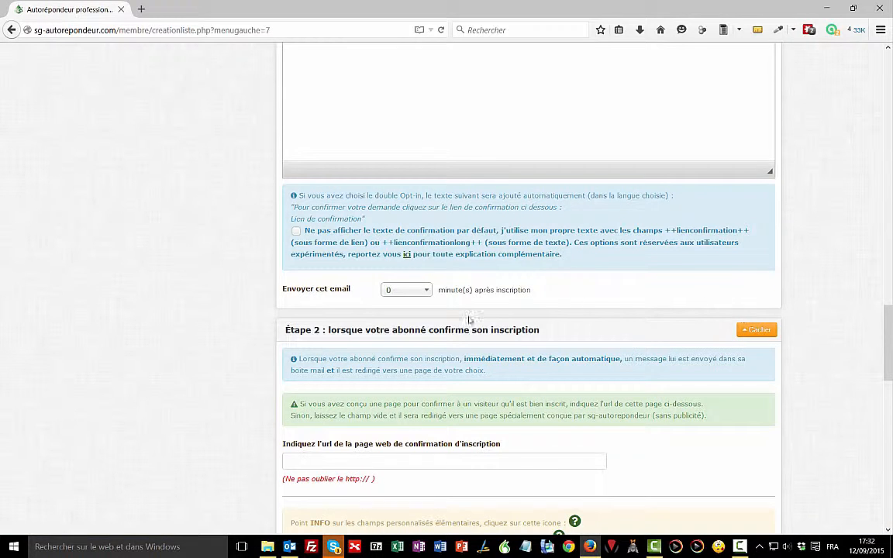
{"action": "scroll", "coordinate": [825, 405], "scroll_direction": "down", "scroll_amount": 5}
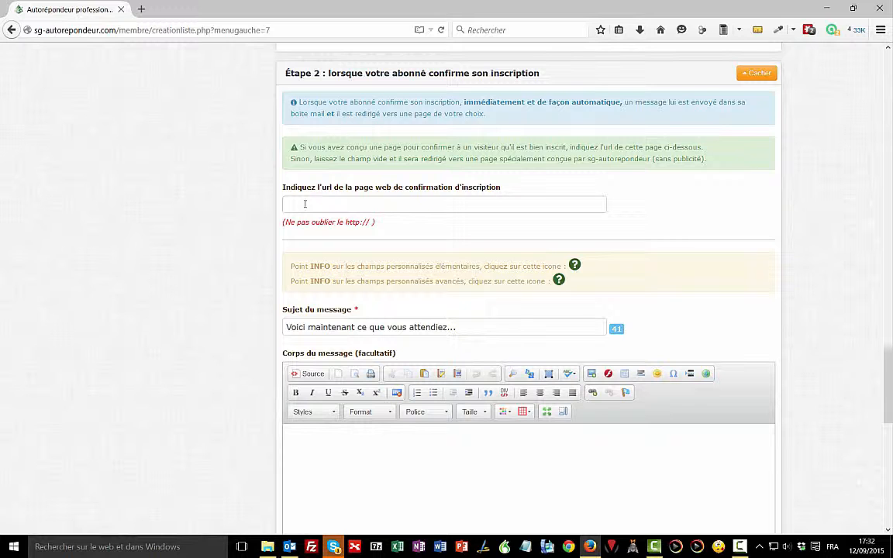
Start the Étape 2 message body with the personalised greeting "Bonjour ++prenom++,".
{"action": "scroll", "coordinate": [305, 204], "scroll_direction": "down", "scroll_amount": 3}
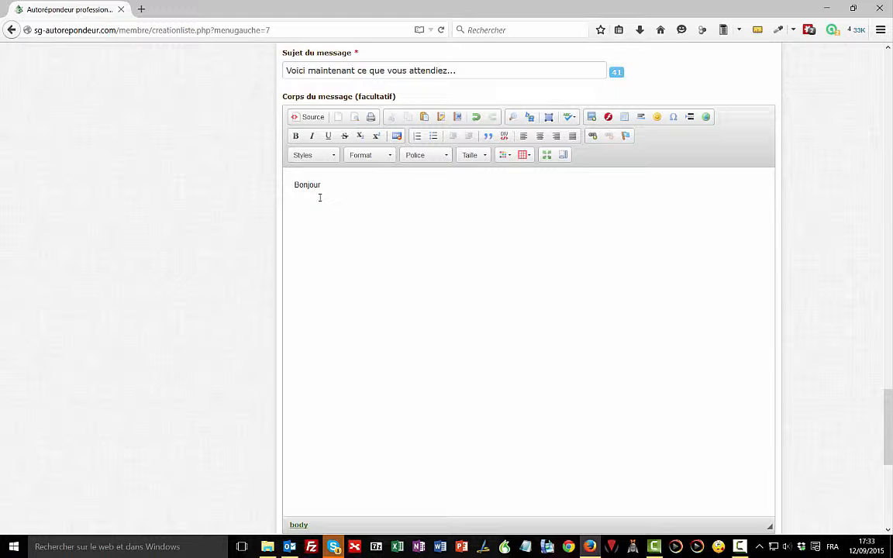
{"action": "type", "text": "pre"}
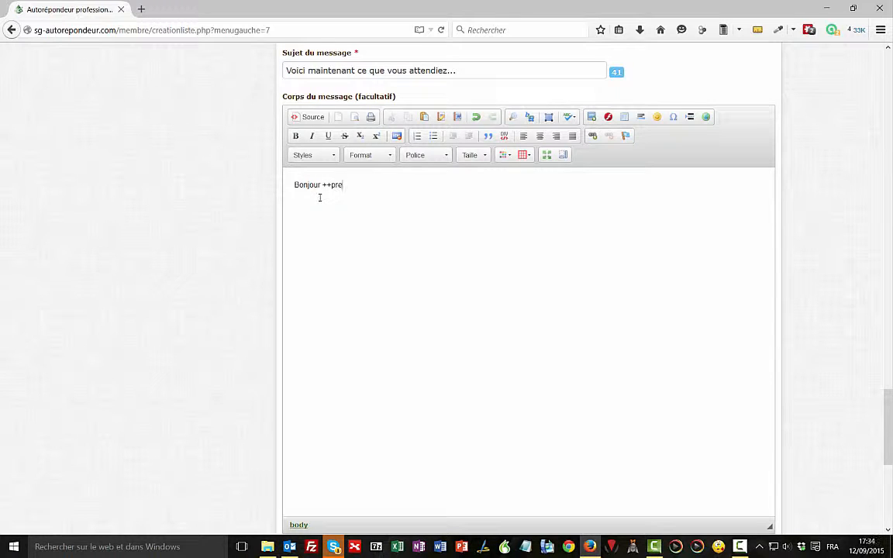
{"action": "type", "text": "nom++,"}
{"action": "key", "text": "Return"}
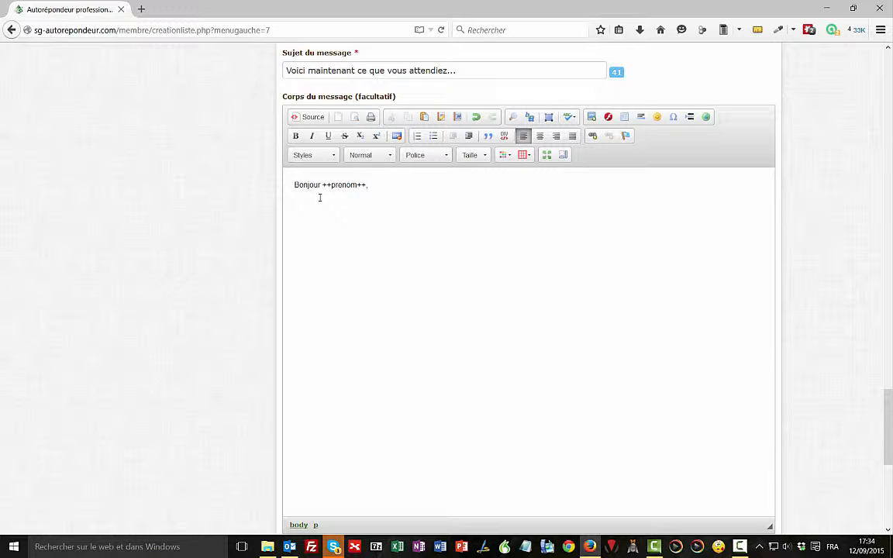
Add the lines "glmùwdkjgf<sdkfmùqds", "voici le lien vers votre cadeau" and "LIEN" below the greeting in the Étape 2 message.
{"action": "type", "text": "glmùwdkjgf<sdkfmùqds "}
{"action": "type", "text": "voici le lien "}
{"action": "type", "text": "vers votre c"}
{"action": "type", "text": "adeau "}
{"action": "type", "text": "LIEN"}
{"action": "double_click", "coordinate": [309, 244]}
{"action": "left_click", "coordinate": [593, 137]}
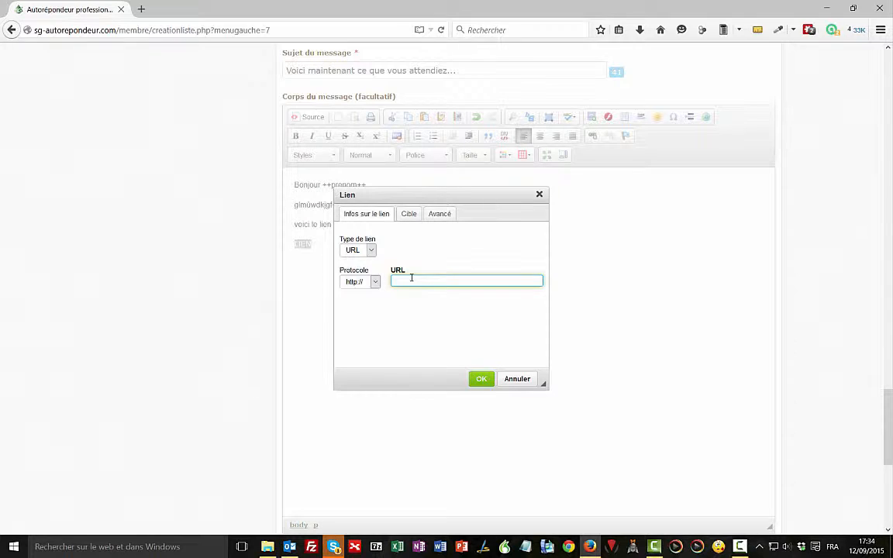
{"action": "type", "text": "httpp:///"}
{"action": "left_click", "coordinate": [517, 379]}
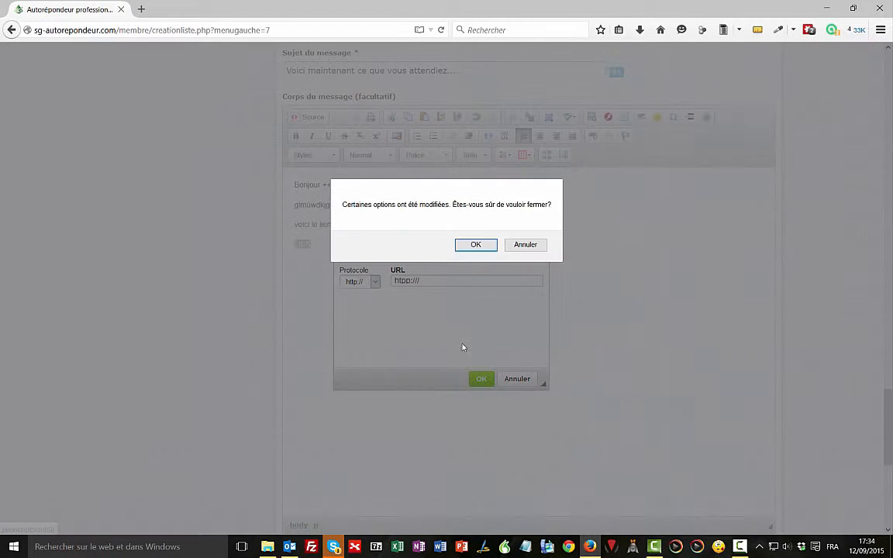
{"action": "left_click", "coordinate": [475, 244]}
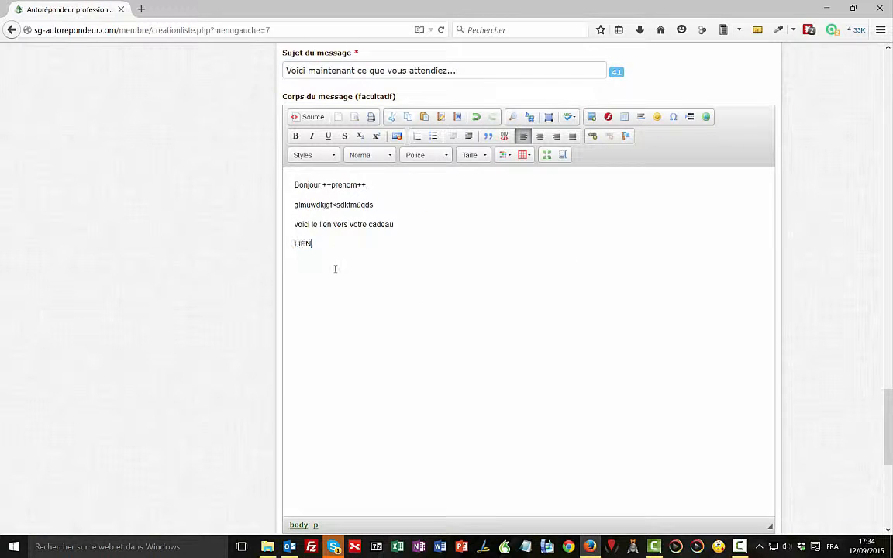
Finish the Étape 2 message with the custom field "++signature++" and a "PS :" line below the word LIEN.
{"action": "left_click", "coordinate": [315, 282]}
{"action": "scroll", "coordinate": [298, 208], "scroll_direction": "down", "scroll_amount": 2}
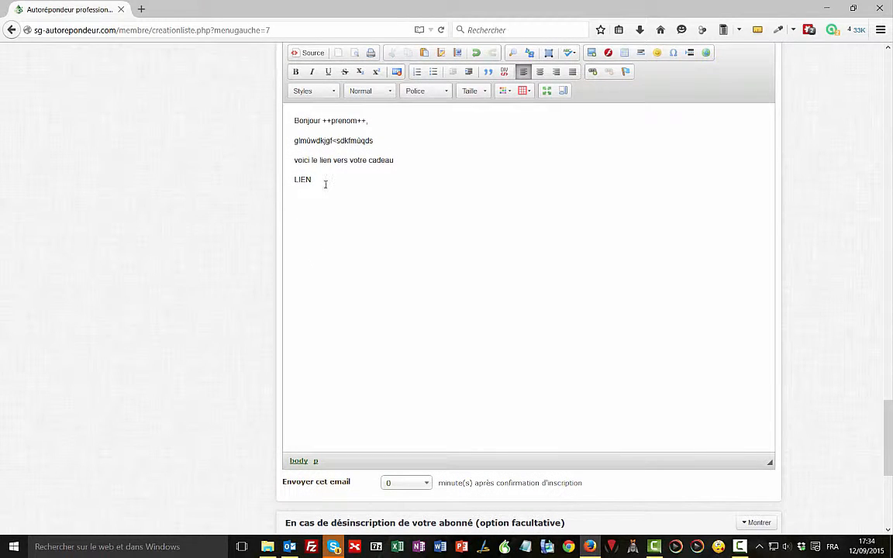
{"action": "key", "text": "Return"}
{"action": "type", "text": "++signatur"}
{"action": "type", "text": "e"}
{"action": "type", "text": "++ P"}
{"action": "type", "text": "S :"}
Check the available sending delays in minutes for the Étape 2 email without choosing a different one.
{"action": "scroll", "coordinate": [316, 249], "scroll_direction": "down", "scroll_amount": 1}
{"action": "scroll", "coordinate": [316, 249], "scroll_direction": "down", "scroll_amount": 4}
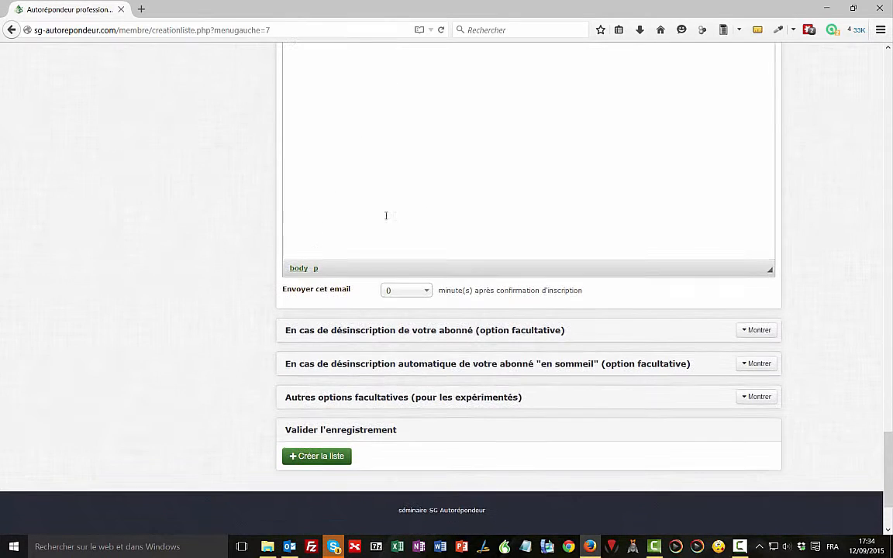
{"action": "left_click", "coordinate": [429, 293]}
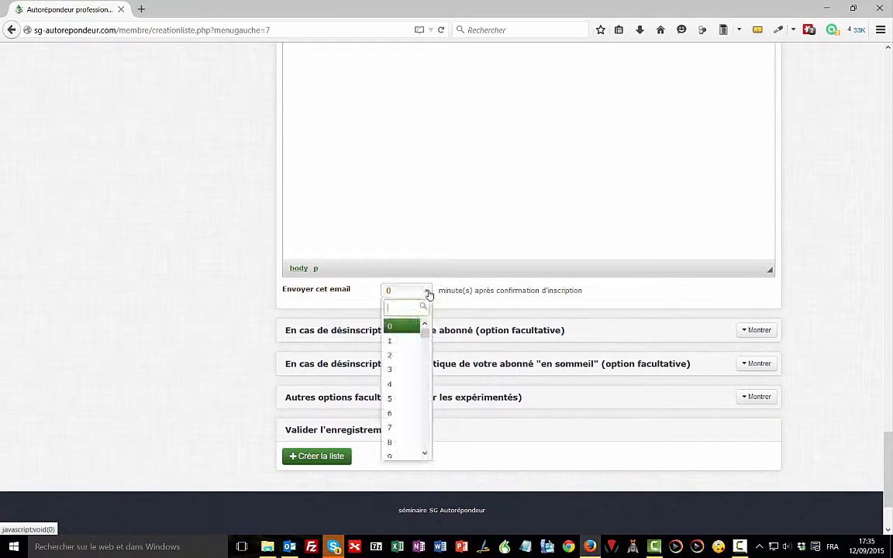
{"action": "left_click", "coordinate": [661, 294]}
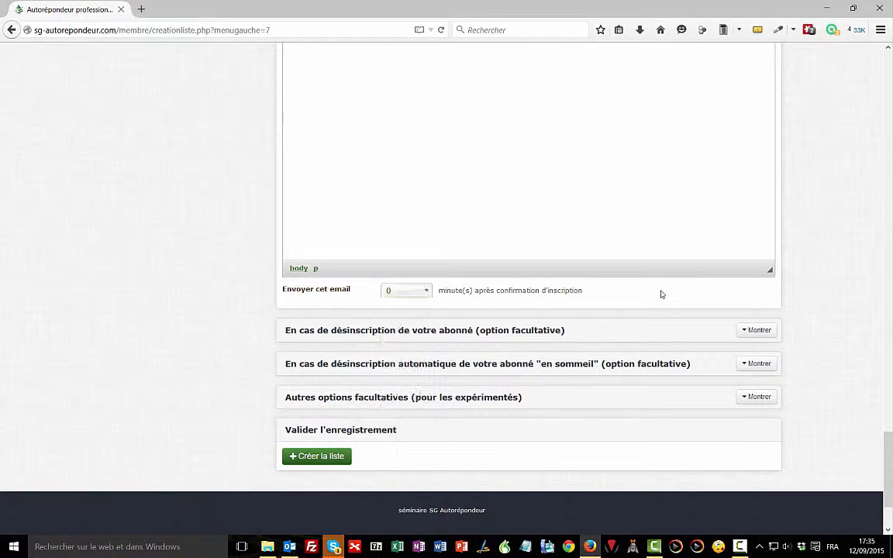
{"action": "left_click", "coordinate": [426, 293]}
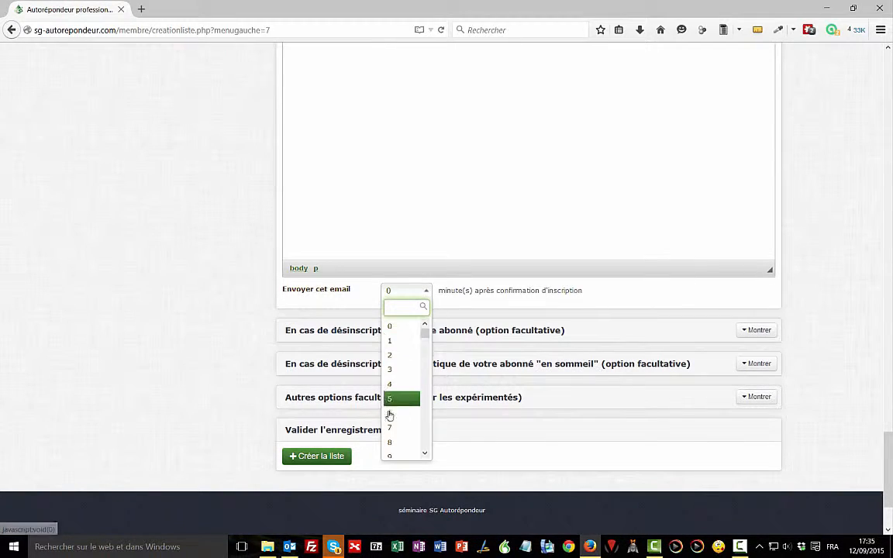
{"action": "left_click", "coordinate": [629, 294]}
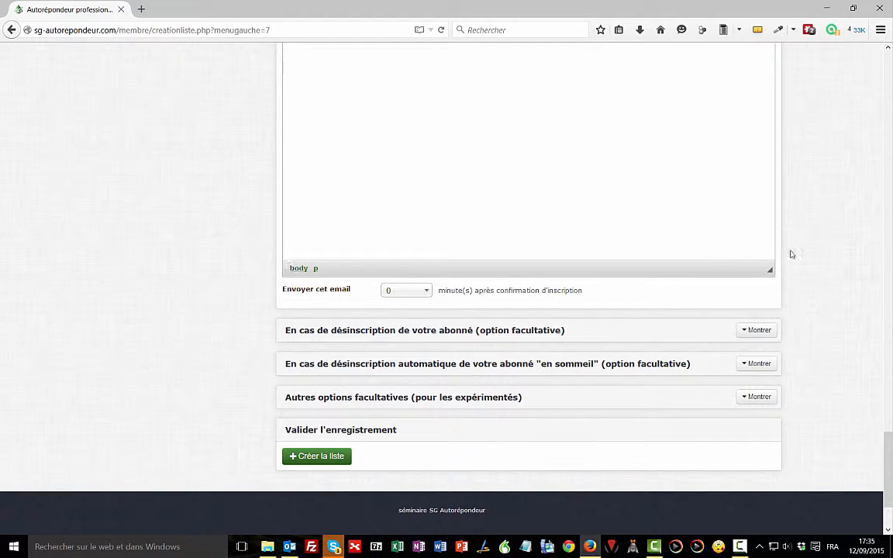
Expand the subscriber unsubscription section and examine its confirmation page URL field, message subject and message body.
{"action": "left_click", "coordinate": [748, 332]}
{"action": "scroll", "coordinate": [857, 354], "scroll_direction": "down", "scroll_amount": 1}
{"action": "scroll", "coordinate": [857, 355], "scroll_direction": "down", "scroll_amount": 3}
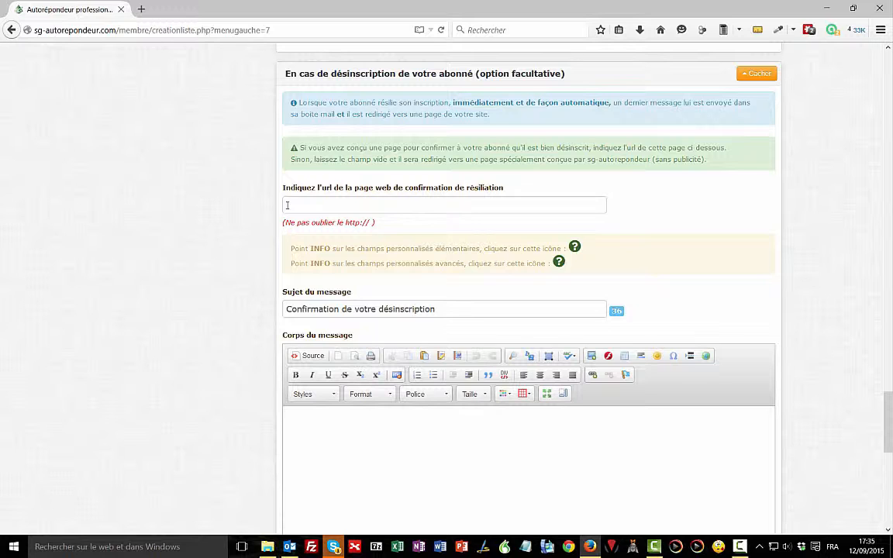
{"action": "left_click", "coordinate": [287, 205]}
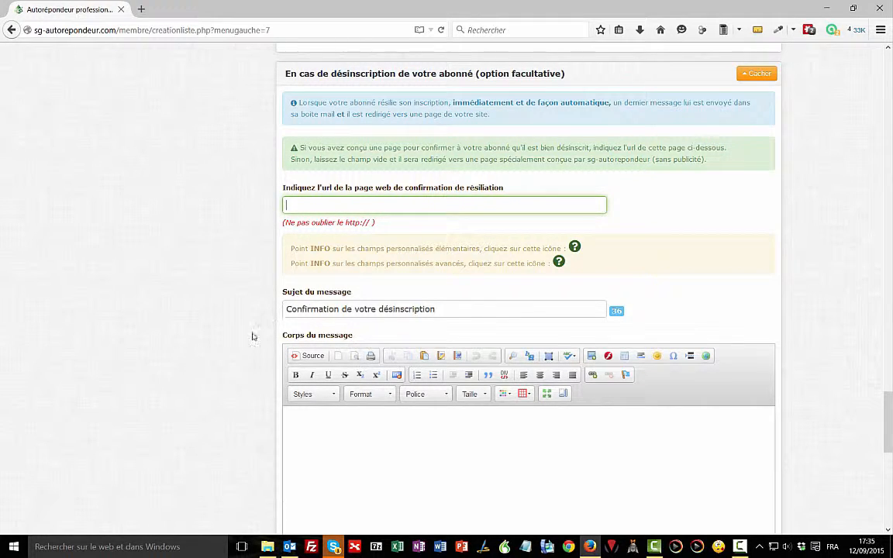
{"action": "scroll", "coordinate": [143, 369], "scroll_direction": "down", "scroll_amount": 2}
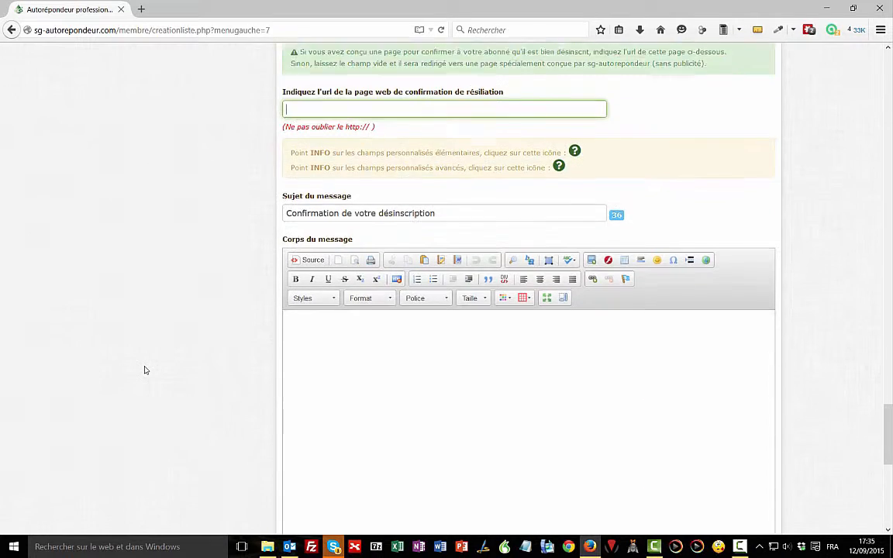
{"action": "scroll", "coordinate": [143, 369], "scroll_direction": "up", "scroll_amount": 1}
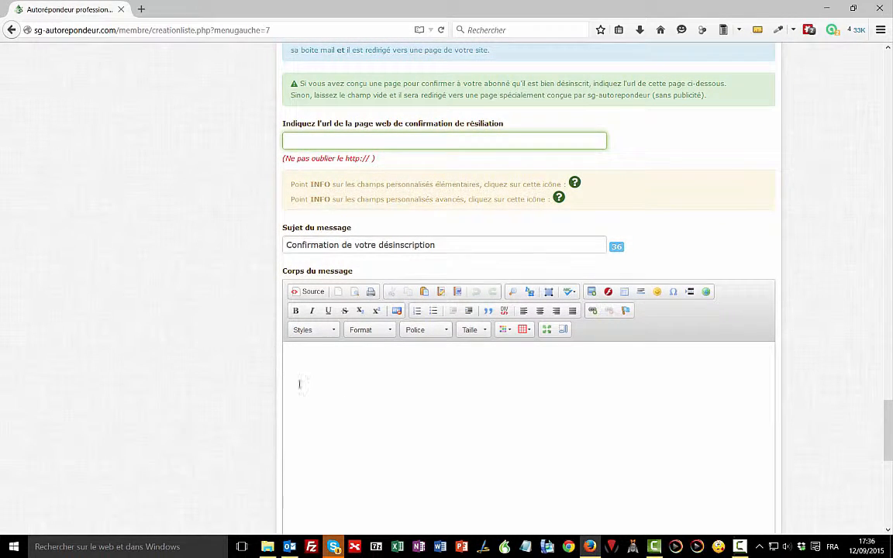
{"action": "scroll", "coordinate": [136, 277], "scroll_direction": "down", "scroll_amount": 3}
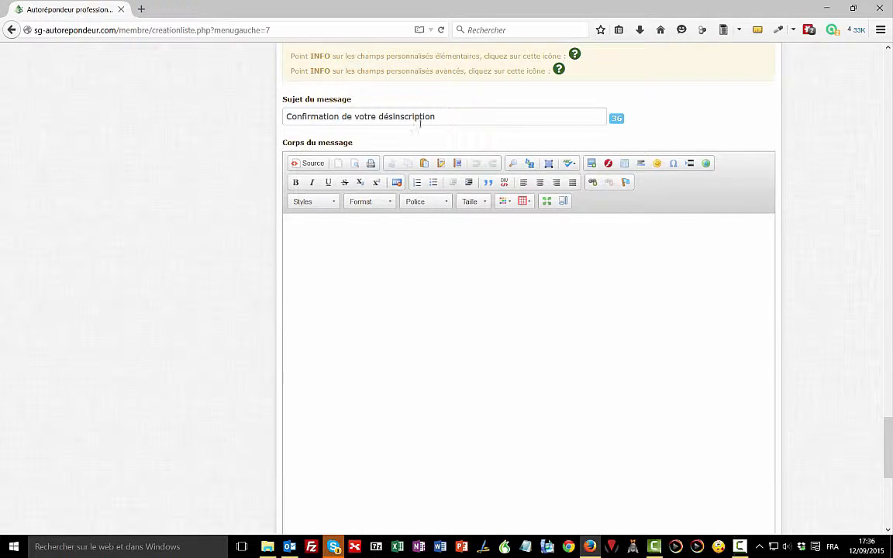
Expand the automatic unsubscription section for dormant subscribers and examine its message subject and default message body.
{"action": "scroll", "coordinate": [335, 167], "scroll_direction": "down", "scroll_amount": 7}
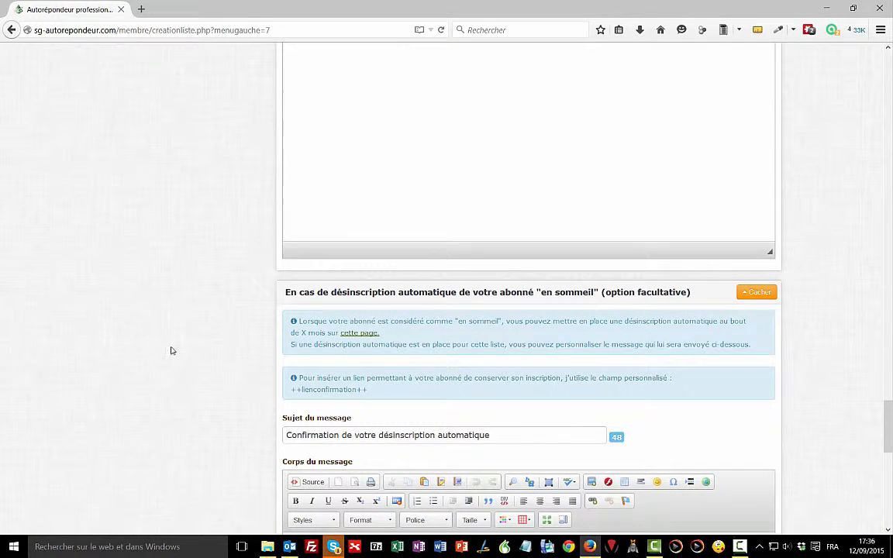
{"action": "scroll", "coordinate": [170, 349], "scroll_direction": "down", "scroll_amount": 4}
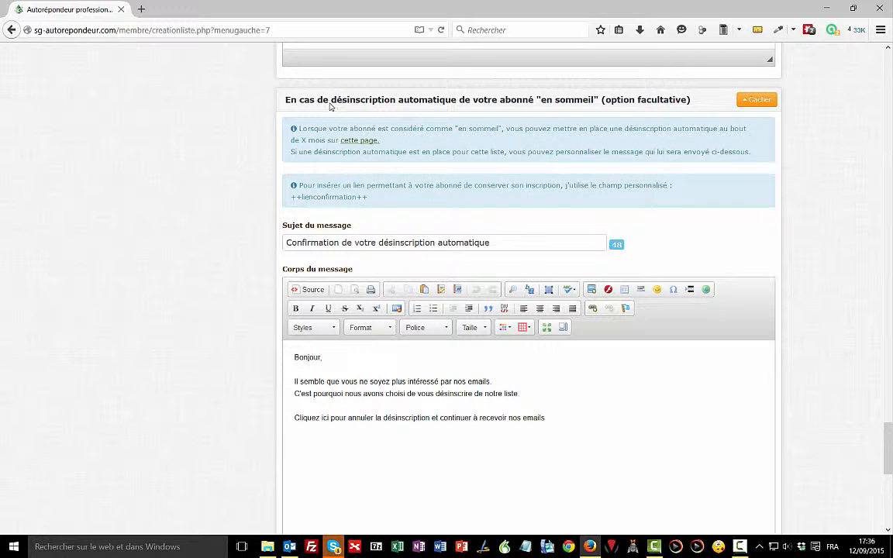
{"action": "left_click", "coordinate": [515, 242]}
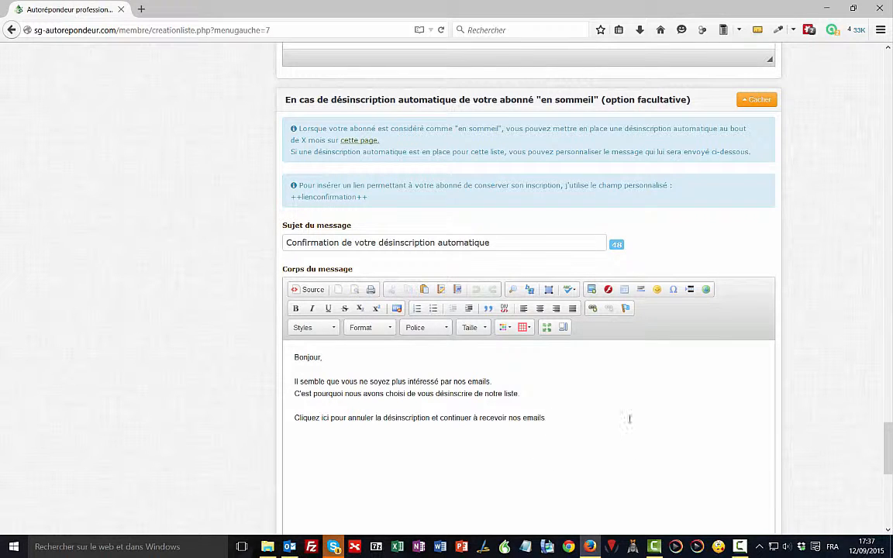
{"action": "scroll", "coordinate": [851, 465], "scroll_direction": "down", "scroll_amount": 5}
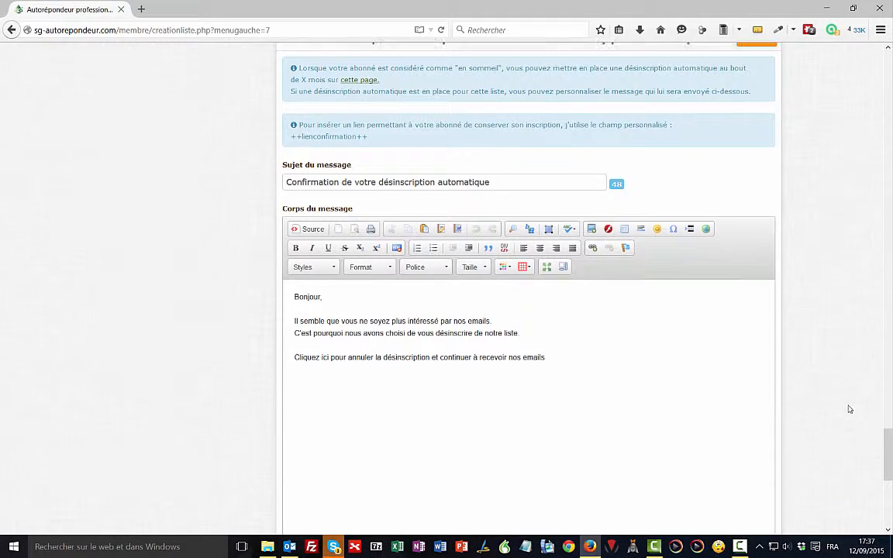
Expand the other optional settings and examine the link display, custom error link and automatic sending parameters.
{"action": "scroll", "coordinate": [589, 248], "scroll_direction": "down", "scroll_amount": 2}
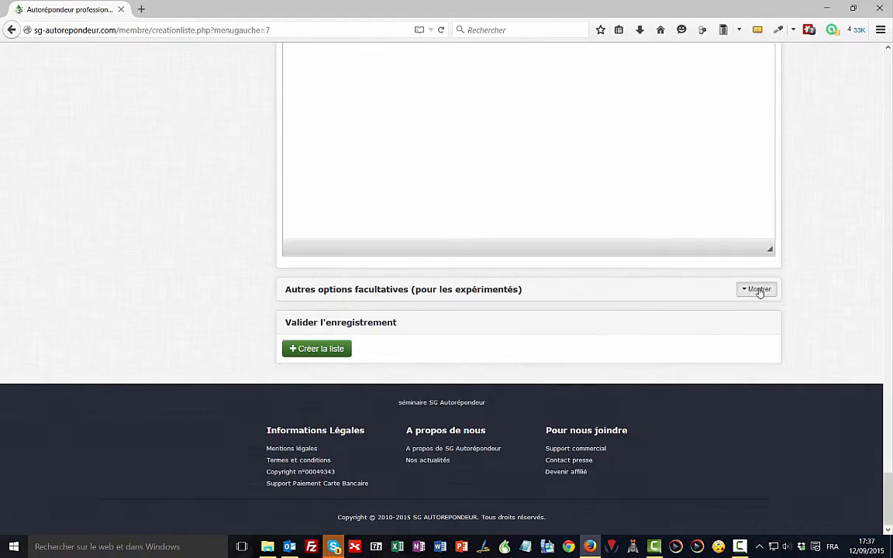
{"action": "left_click", "coordinate": [757, 289]}
{"action": "scroll", "coordinate": [818, 270], "scroll_direction": "down", "scroll_amount": 3}
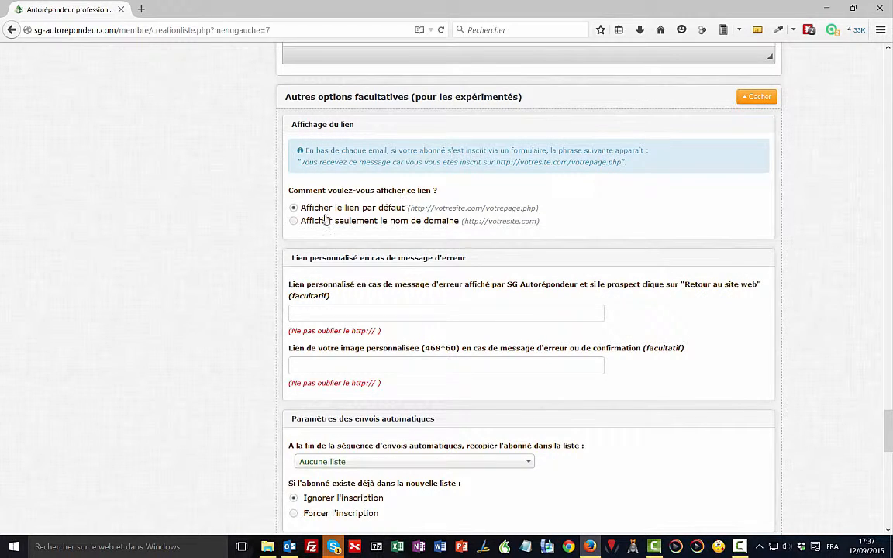
{"action": "scroll", "coordinate": [204, 309], "scroll_direction": "down", "scroll_amount": 2}
{"action": "scroll", "coordinate": [204, 309], "scroll_direction": "down", "scroll_amount": 2}
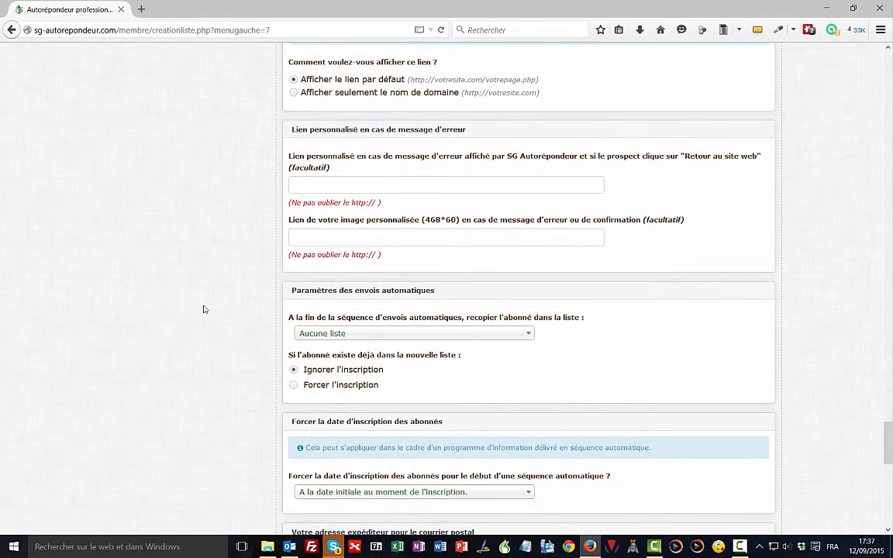
{"action": "scroll", "coordinate": [204, 325], "scroll_direction": "down", "scroll_amount": 5}
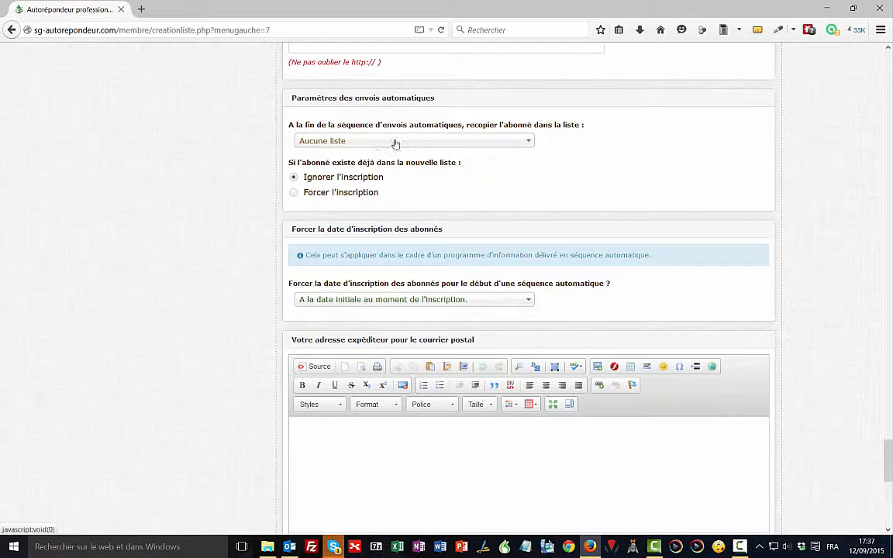
Check which lists subscribers can be copied to at the end of the automatic sending sequence, without choosing one.
{"action": "left_click", "coordinate": [525, 142]}
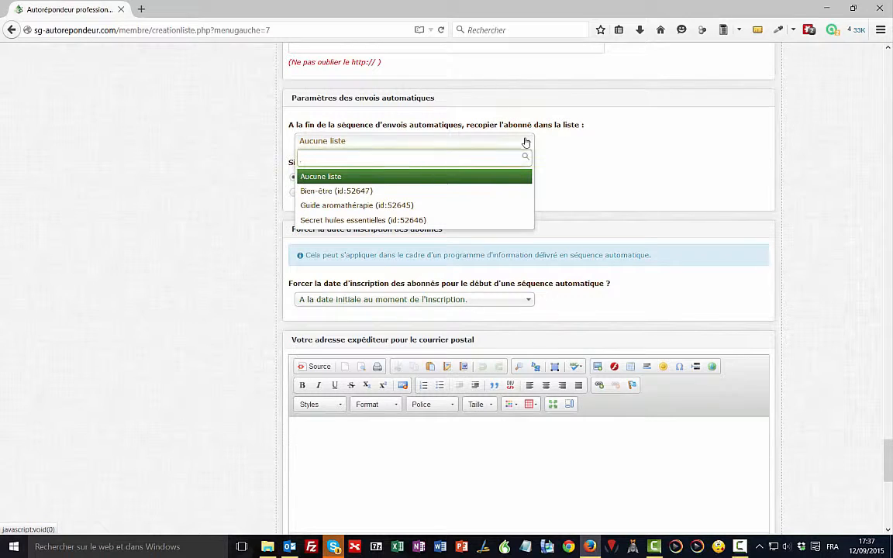
{"action": "left_click", "coordinate": [662, 155]}
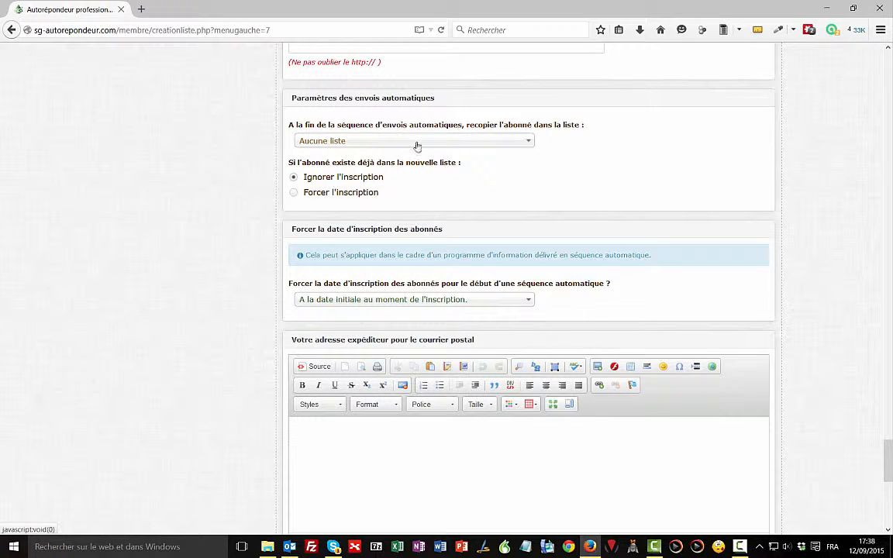
{"action": "left_click", "coordinate": [529, 142]}
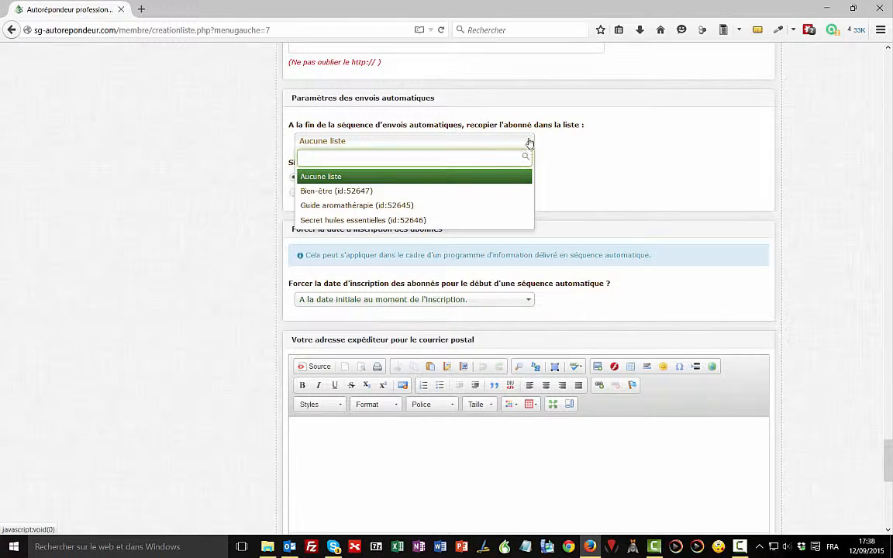
{"action": "left_click", "coordinate": [70, 281]}
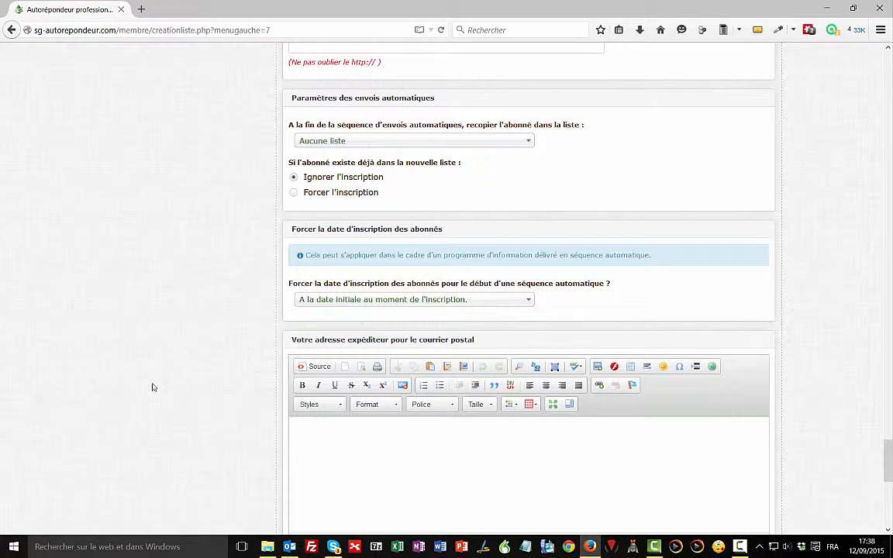
Examine the forced subscription date, postal sender address and behavioural segmentation options.
{"action": "scroll", "coordinate": [153, 385], "scroll_direction": "down", "scroll_amount": 3}
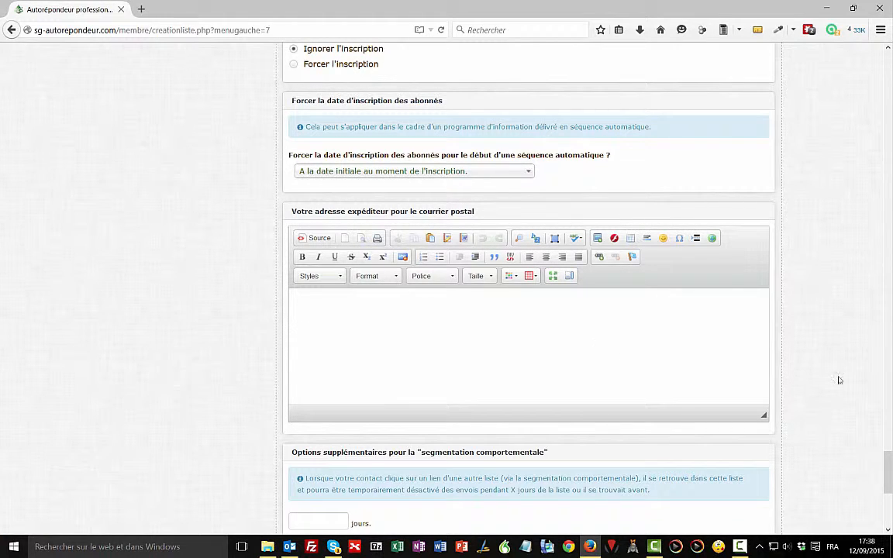
{"action": "scroll", "coordinate": [827, 401], "scroll_direction": "down", "scroll_amount": 3}
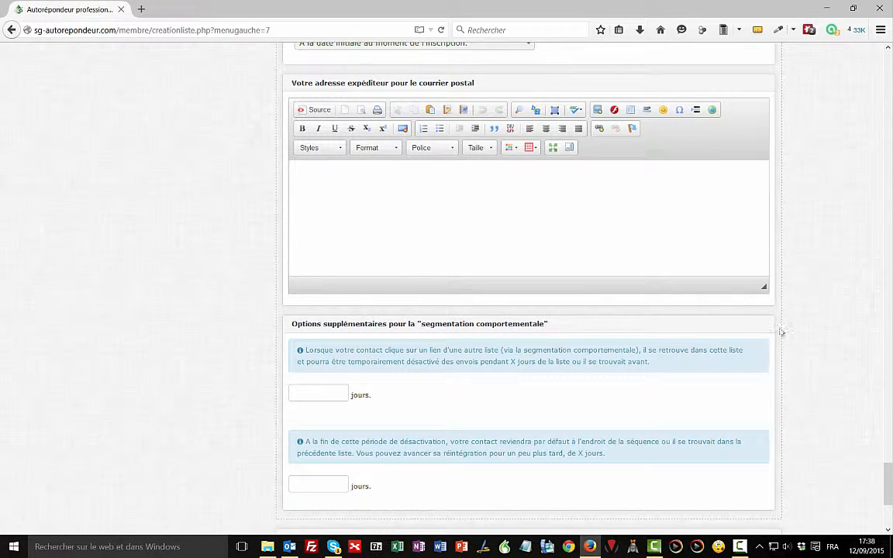
{"action": "scroll", "coordinate": [822, 376], "scroll_direction": "down", "scroll_amount": 3}
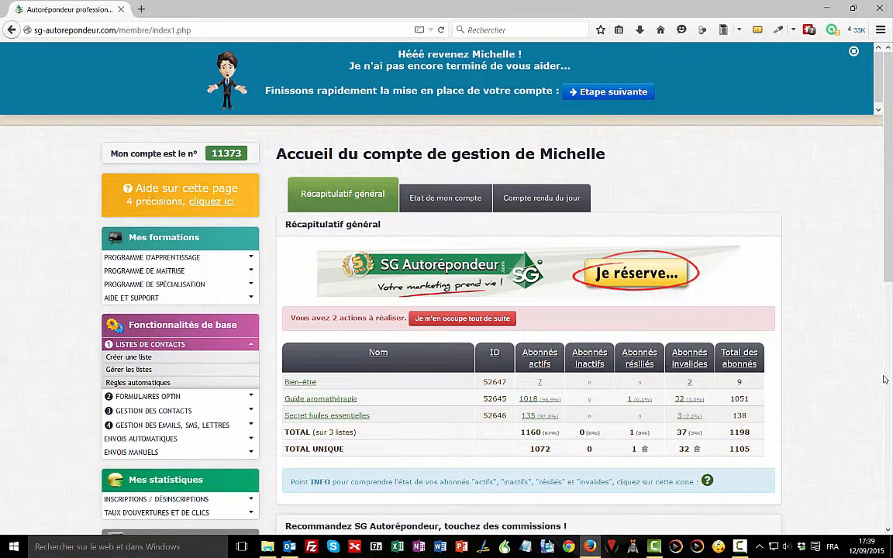
Start a new opt-in form and name it démonstration, dismissing the account setup banner.
{"action": "left_click", "coordinate": [855, 53]}
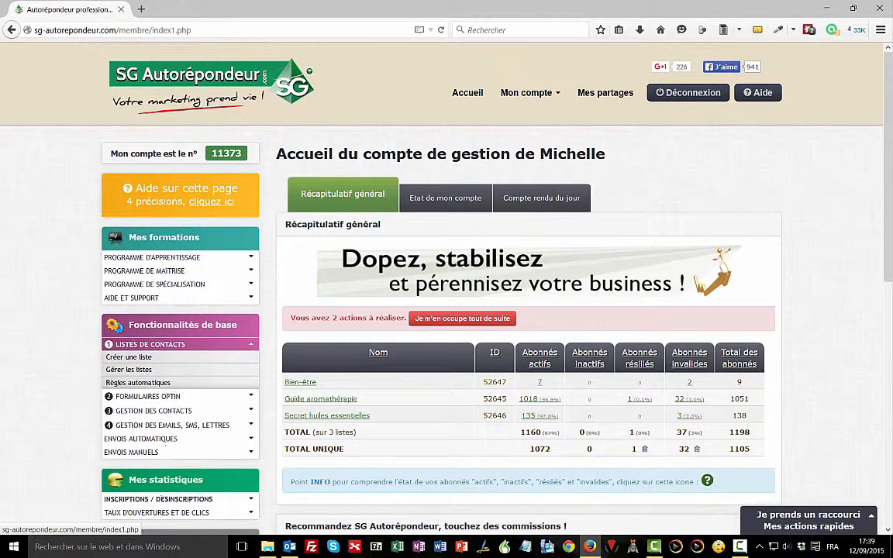
{"action": "left_click", "coordinate": [148, 396]}
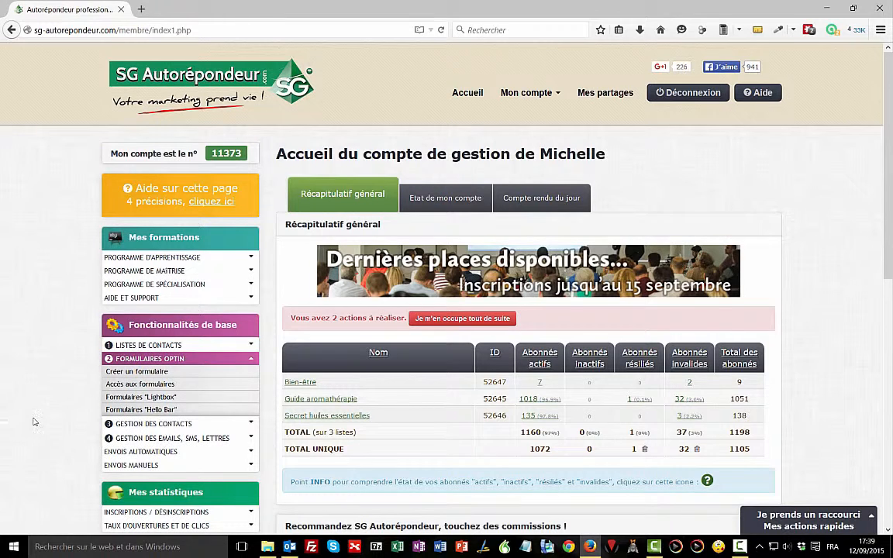
{"action": "left_click", "coordinate": [116, 371]}
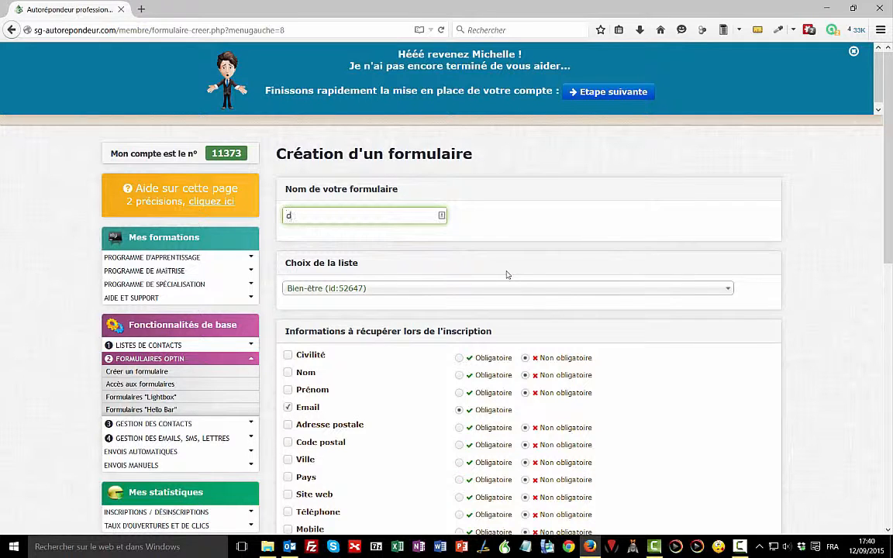
{"action": "type", "text": "émonstration"}
Add Prénom as a mandatory field collected at sign-up and dismiss the account setup banner on the form page.
{"action": "left_click", "coordinate": [288, 389]}
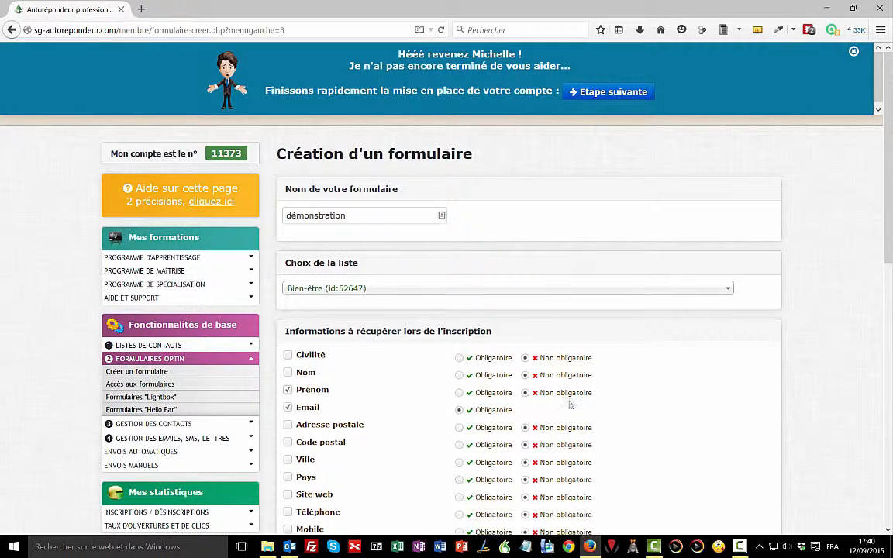
{"action": "left_click", "coordinate": [460, 394]}
{"action": "scroll", "coordinate": [696, 433], "scroll_direction": "down", "scroll_amount": 4}
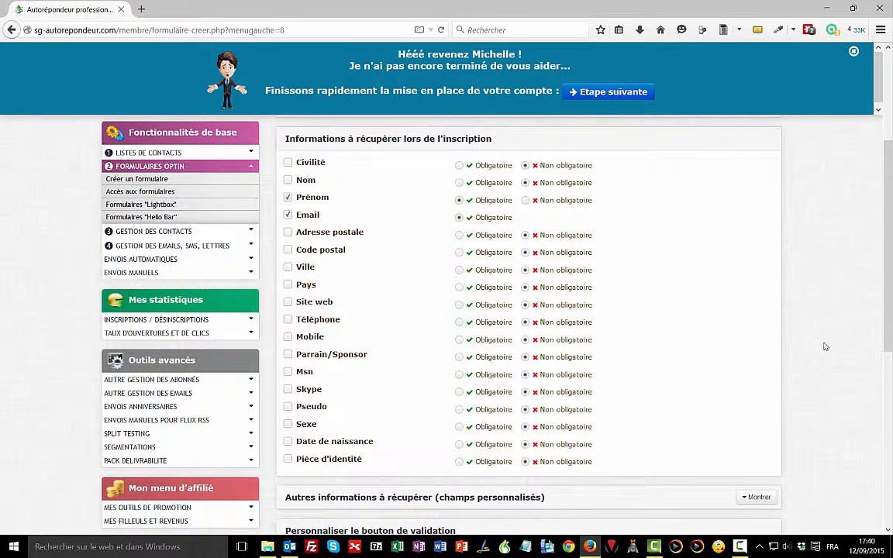
{"action": "left_click", "coordinate": [853, 54]}
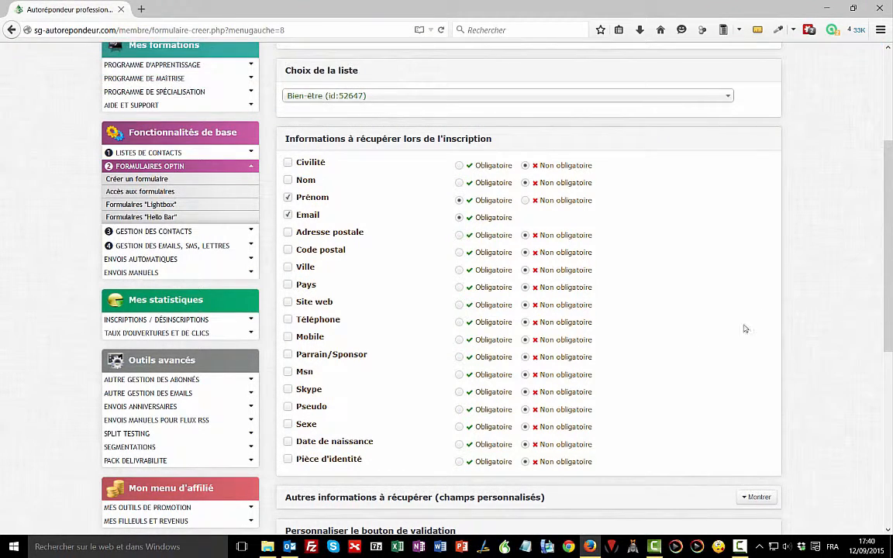
Expand the custom fields section, compare it with the standard sign-up fields, and collapse it again without selecting any.
{"action": "scroll", "coordinate": [702, 380], "scroll_direction": "down", "scroll_amount": 4}
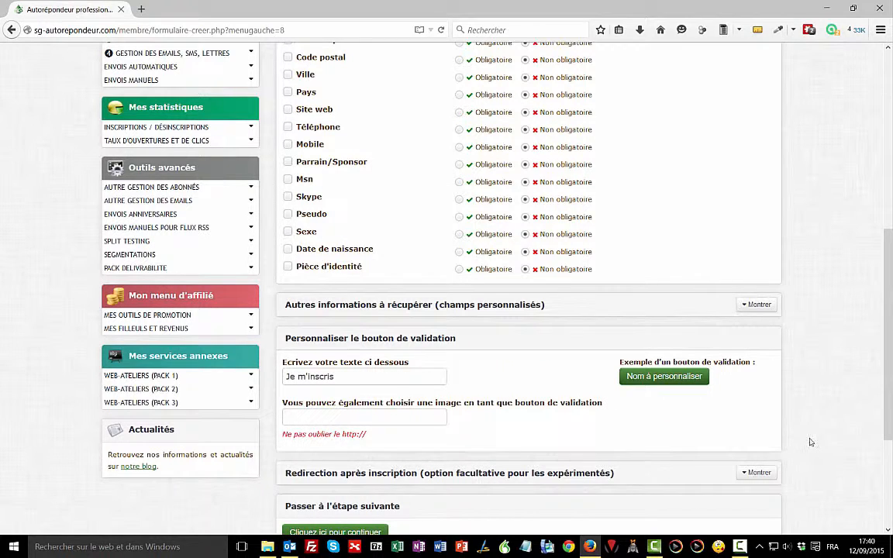
{"action": "left_click", "coordinate": [756, 305]}
{"action": "scroll", "coordinate": [853, 475], "scroll_direction": "down", "scroll_amount": 3}
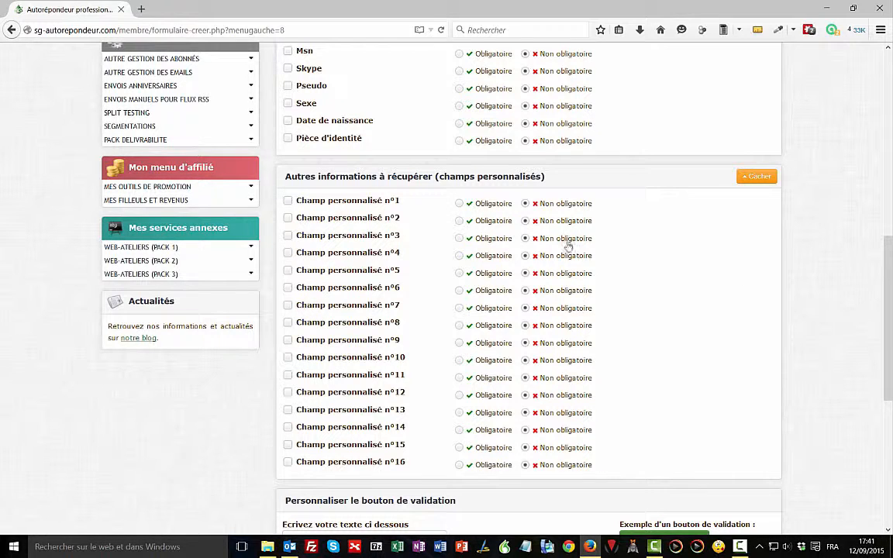
{"action": "scroll", "coordinate": [700, 290], "scroll_direction": "up", "scroll_amount": 3}
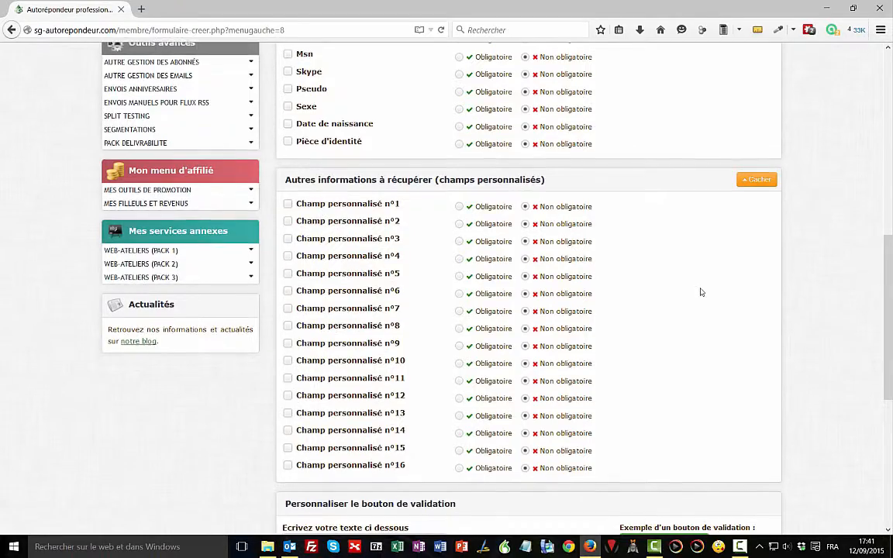
{"action": "scroll", "coordinate": [411, 258], "scroll_direction": "up", "scroll_amount": 3}
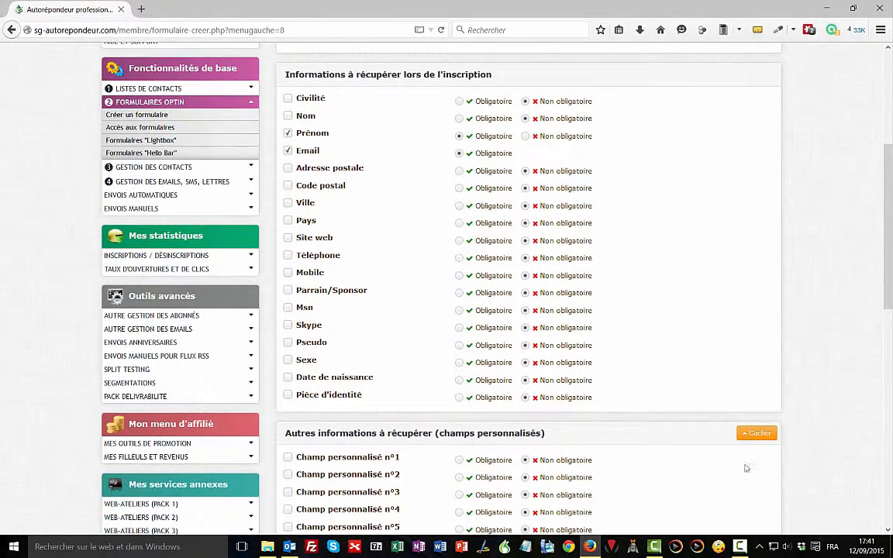
{"action": "scroll", "coordinate": [684, 452], "scroll_direction": "down", "scroll_amount": 2}
{"action": "scroll", "coordinate": [675, 419], "scroll_direction": "down", "scroll_amount": 4}
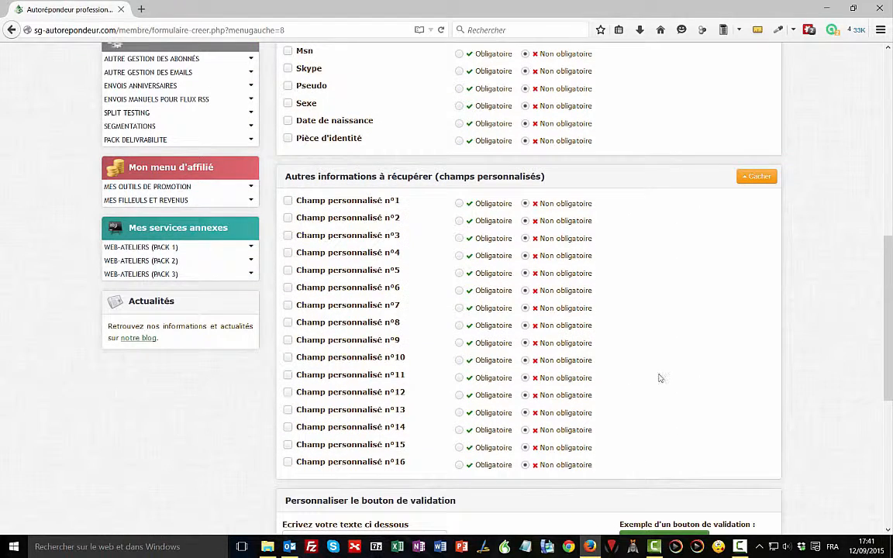
{"action": "left_click", "coordinate": [744, 177]}
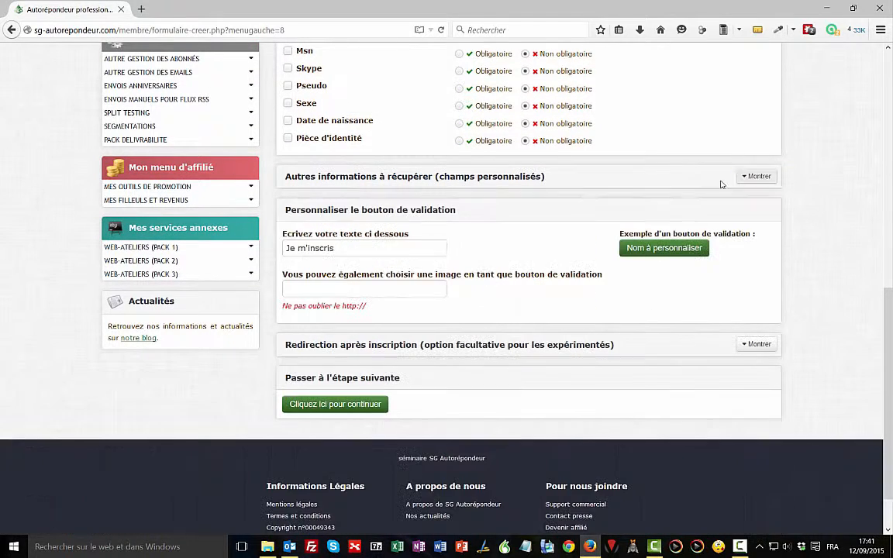
Set the validation button text to "Accès immédiat" and continue to the form template selection.
{"action": "triple_click", "coordinate": [346, 251]}
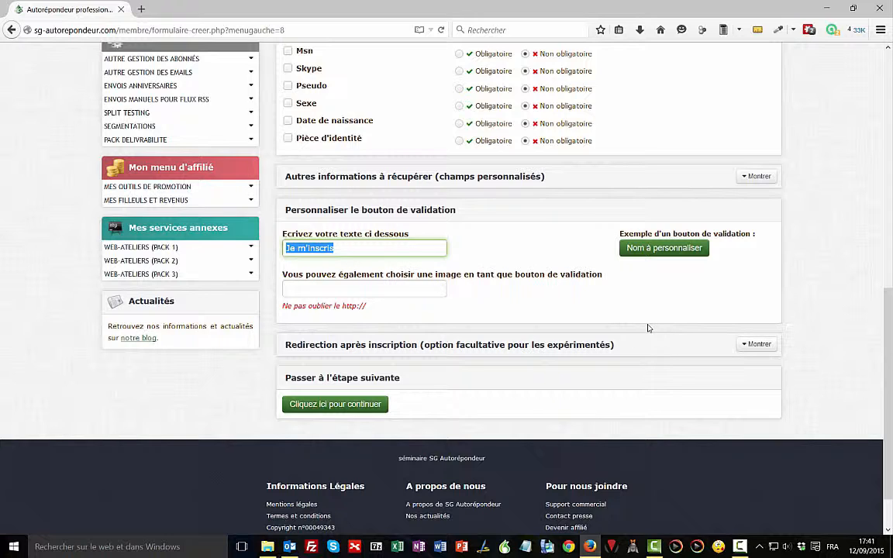
{"action": "type", "text": "Acc"}
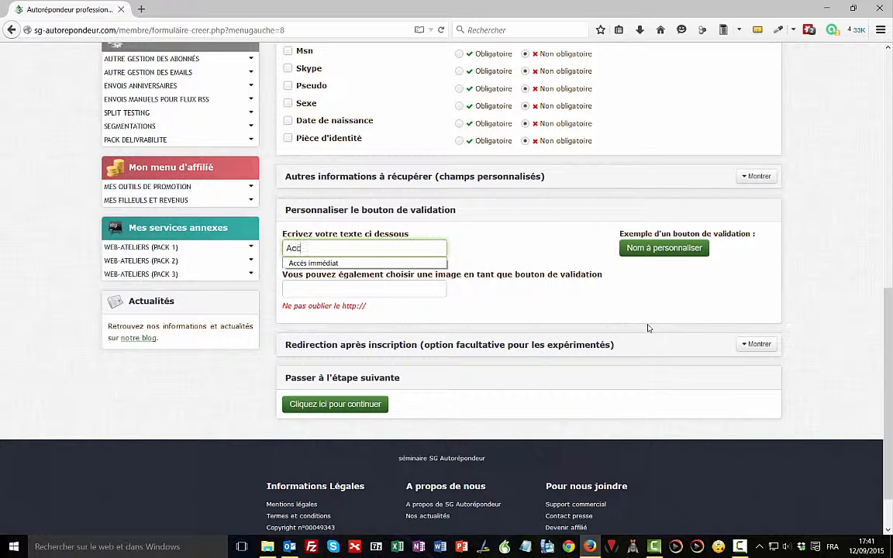
{"action": "type", "text": "ès immédiat"}
{"action": "key", "text": "Tab"}
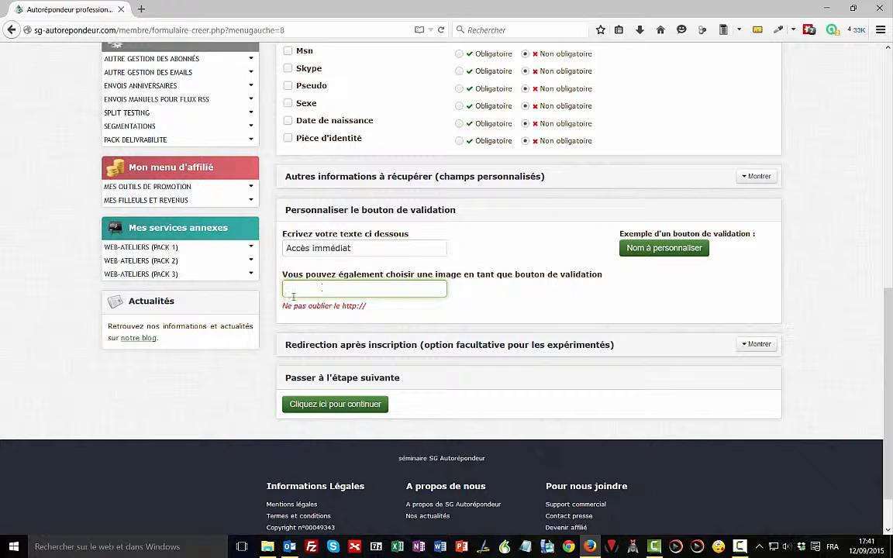
{"action": "left_click", "coordinate": [350, 406]}
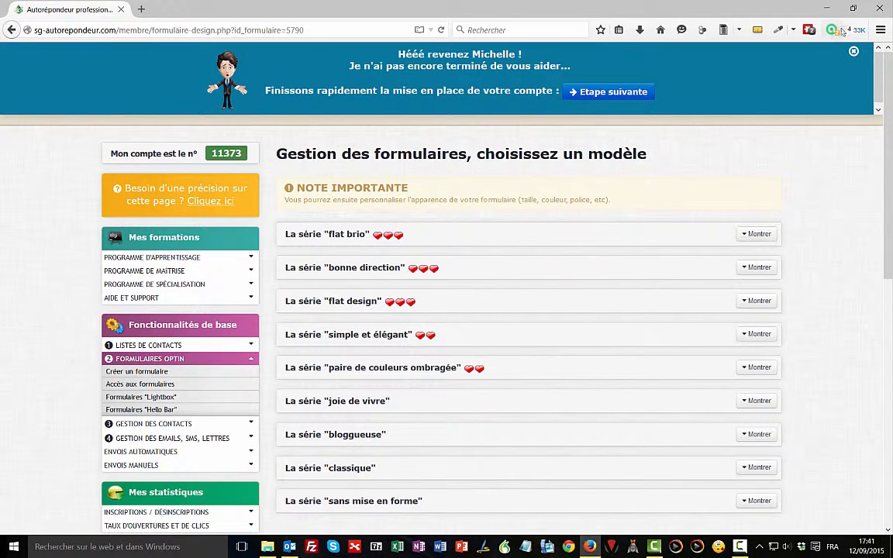
Examine the form templates in the "flat brio", "bonne direction" and "flat design" series, collapsing each one.
{"action": "left_click", "coordinate": [755, 234]}
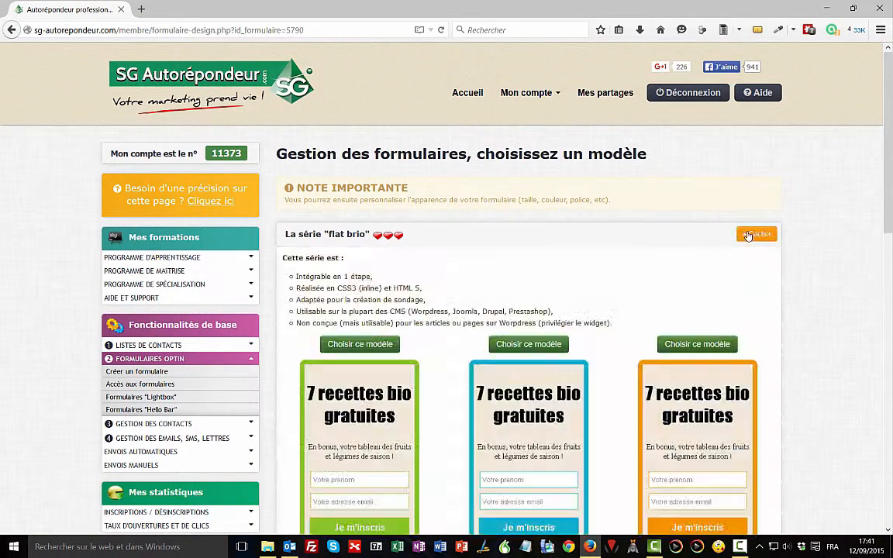
{"action": "left_click", "coordinate": [756, 234]}
{"action": "left_click", "coordinate": [756, 267]}
{"action": "scroll", "coordinate": [833, 310], "scroll_direction": "down", "scroll_amount": 3}
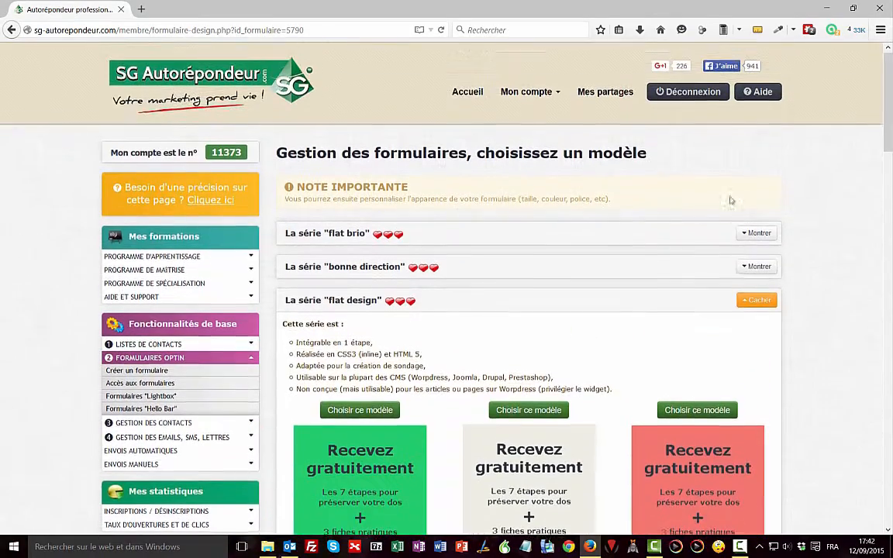
{"action": "left_click", "coordinate": [750, 303]}
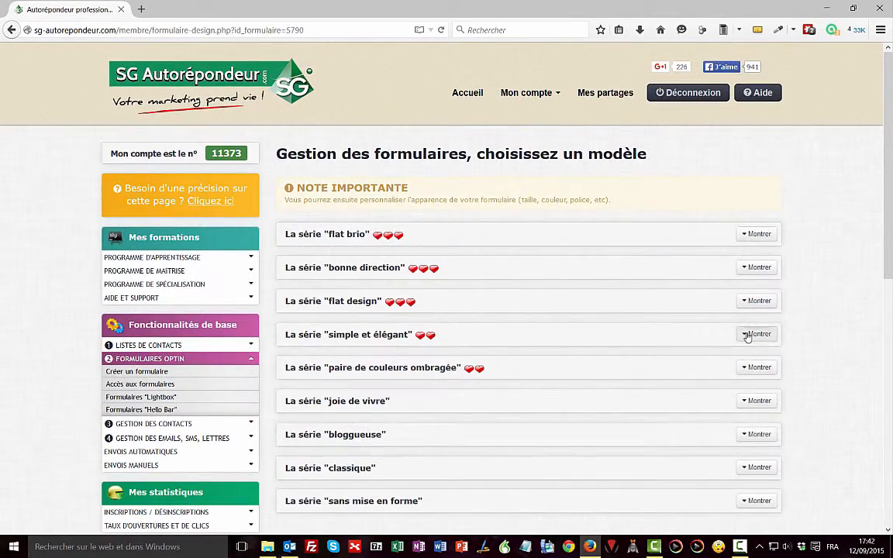
Browse the form templates in the "simple et élégant" and "paire de couleurs ombragée" series without choosing one.
{"action": "left_click", "coordinate": [749, 335]}
{"action": "scroll", "coordinate": [801, 339], "scroll_direction": "down", "scroll_amount": 5}
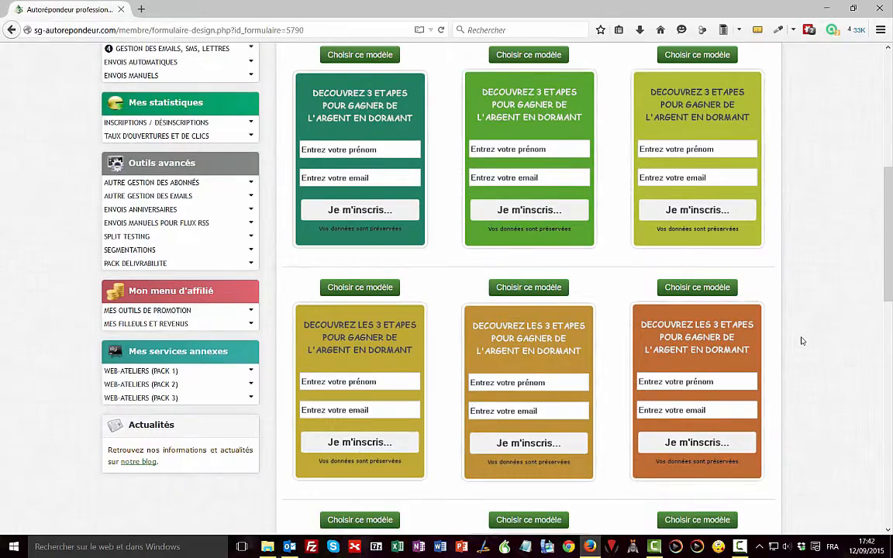
{"action": "scroll", "coordinate": [802, 339], "scroll_direction": "down", "scroll_amount": 7}
{"action": "scroll", "coordinate": [803, 319], "scroll_direction": "up", "scroll_amount": 7}
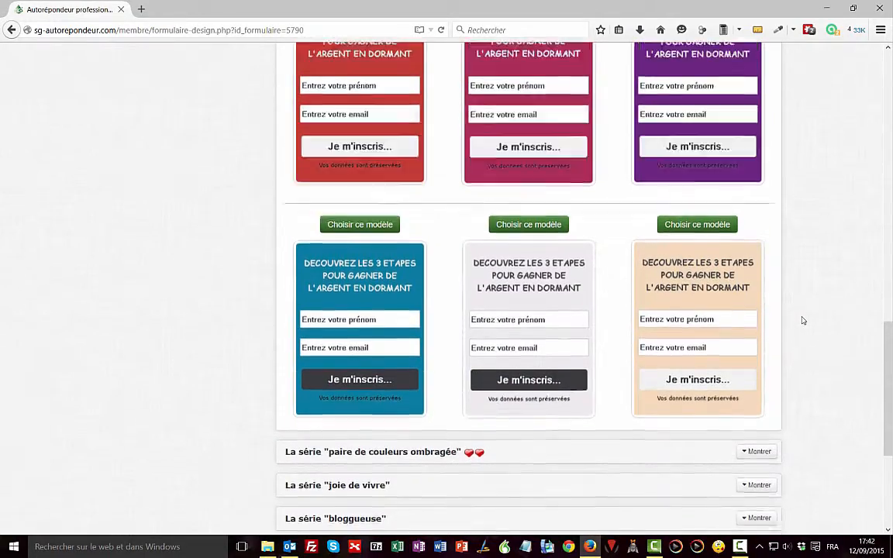
{"action": "scroll", "coordinate": [750, 148], "scroll_direction": "up", "scroll_amount": 3}
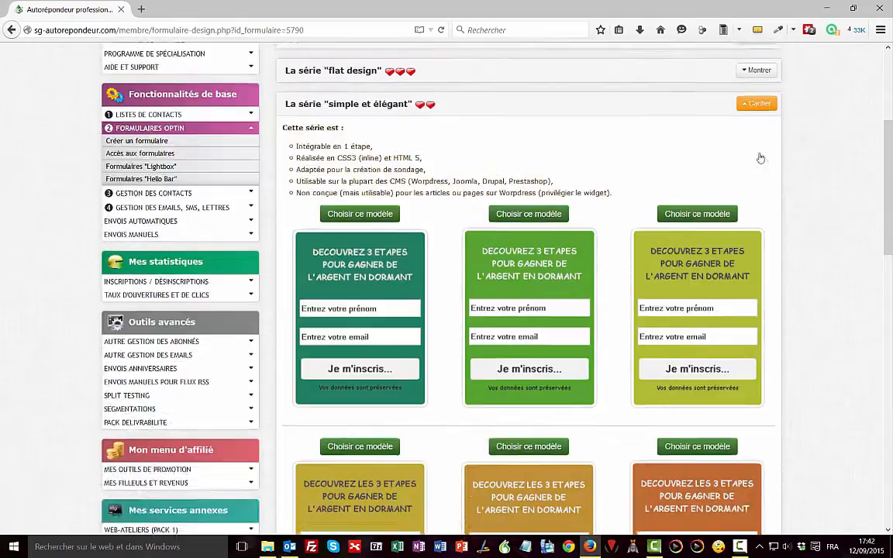
{"action": "left_click", "coordinate": [756, 205]}
{"action": "left_click", "coordinate": [752, 242]}
{"action": "scroll", "coordinate": [785, 369], "scroll_direction": "down", "scroll_amount": 1}
{"action": "scroll", "coordinate": [785, 369], "scroll_direction": "down", "scroll_amount": 7}
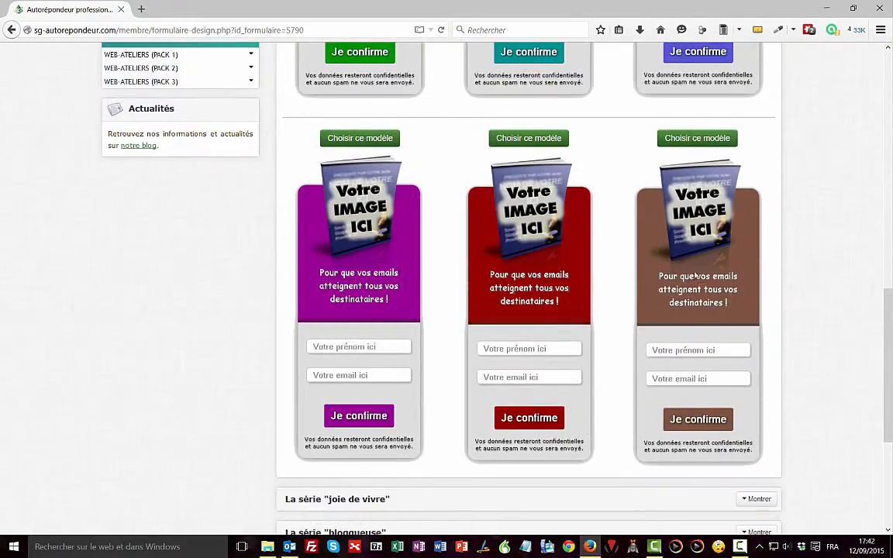
{"action": "scroll", "coordinate": [696, 275], "scroll_direction": "up", "scroll_amount": 10}
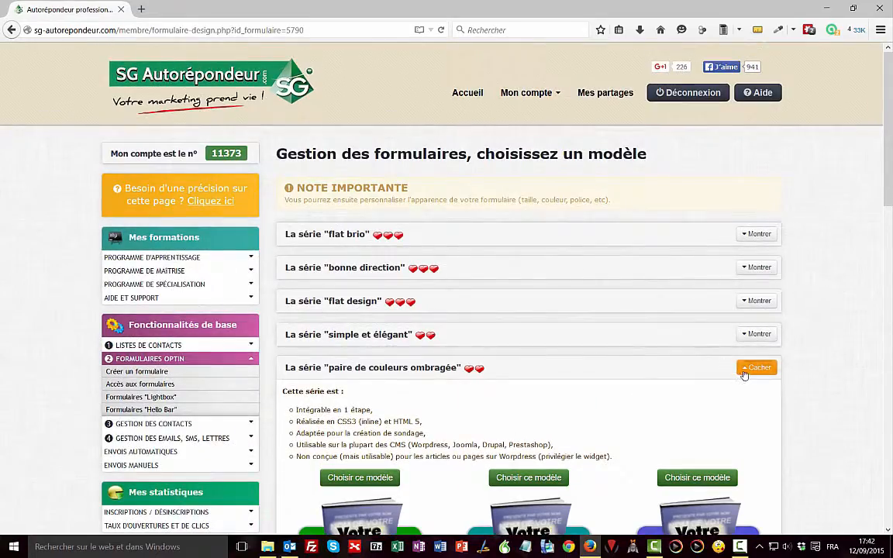
{"action": "left_click", "coordinate": [744, 369]}
Examine the descriptions and templates of the "joie de vivre" and "bloggueuse" series.
{"action": "scroll", "coordinate": [789, 349], "scroll_direction": "down", "scroll_amount": 3}
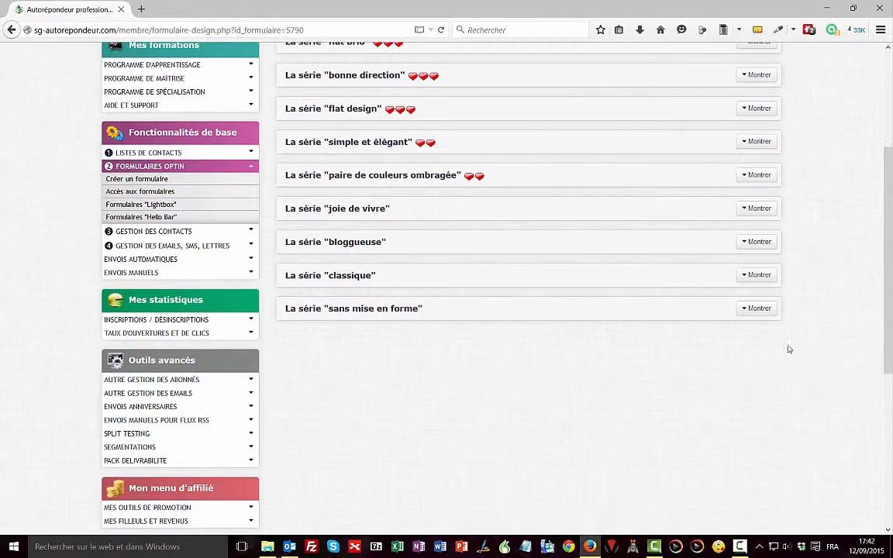
{"action": "left_click", "coordinate": [744, 210]}
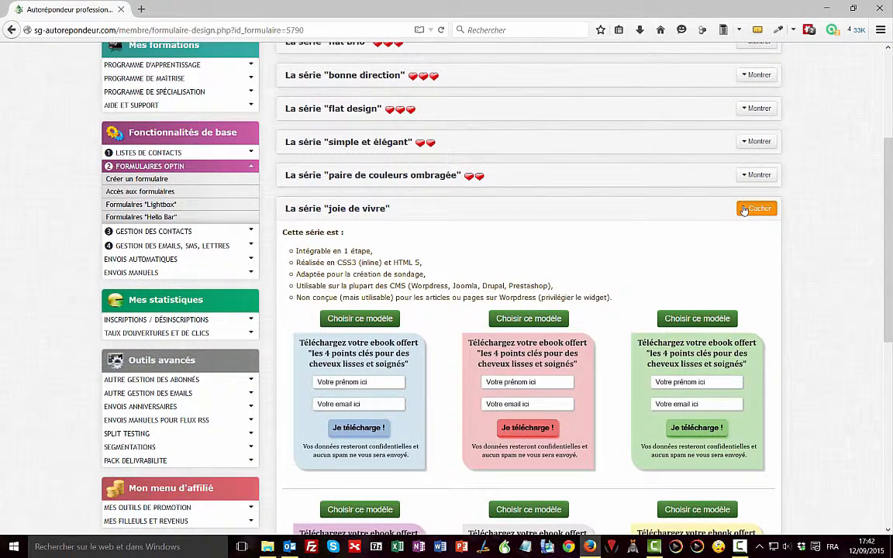
{"action": "left_click", "coordinate": [744, 210]}
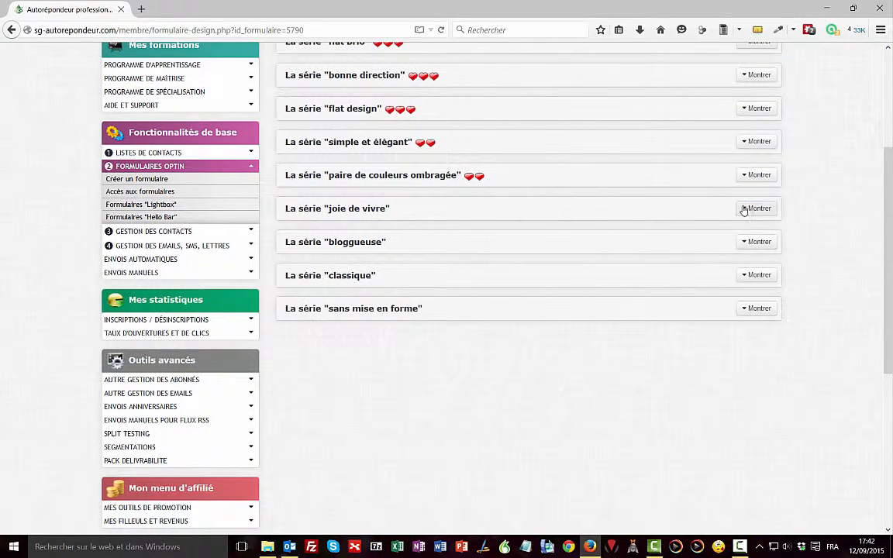
{"action": "left_click", "coordinate": [750, 244]}
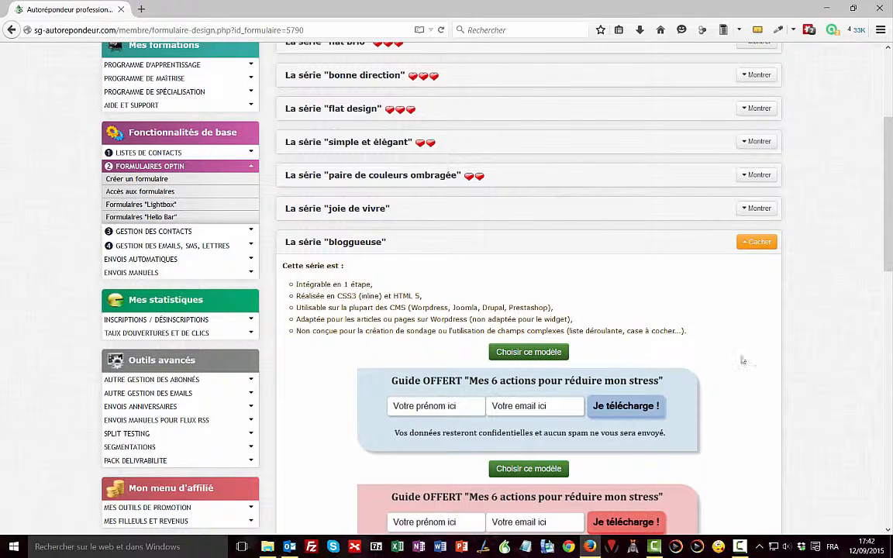
{"action": "left_click", "coordinate": [744, 242]}
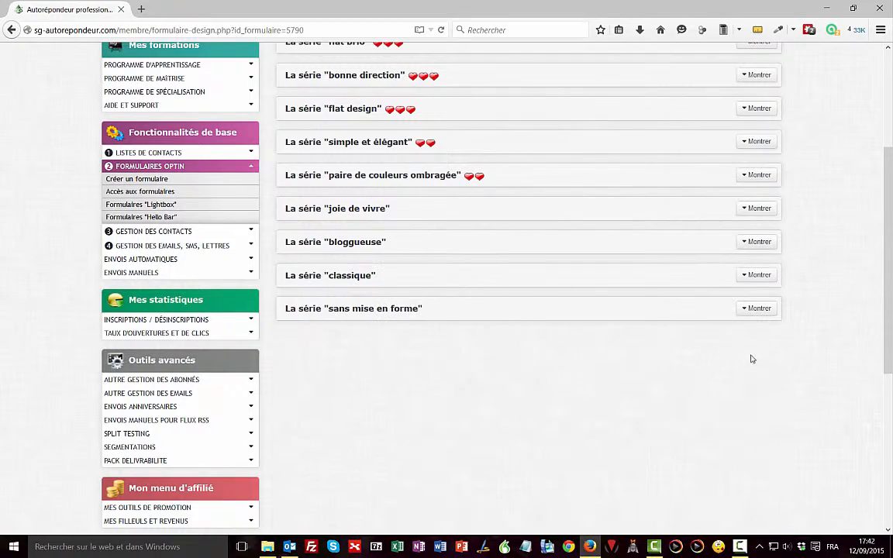
Browse the "classique" series templates and the unstyled templates in the "sans mise en forme" series.
{"action": "left_click", "coordinate": [752, 275]}
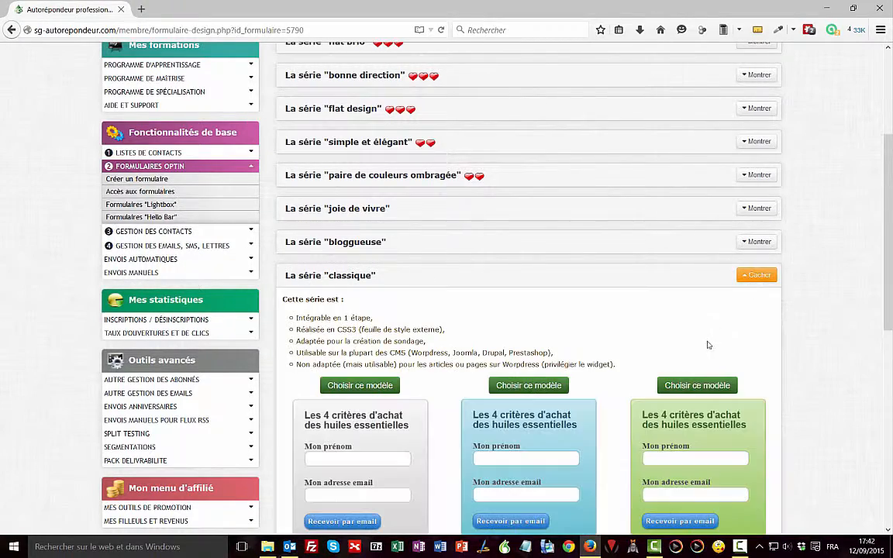
{"action": "scroll", "coordinate": [670, 338], "scroll_direction": "down", "scroll_amount": 1}
{"action": "scroll", "coordinate": [643, 387], "scroll_direction": "down", "scroll_amount": 4}
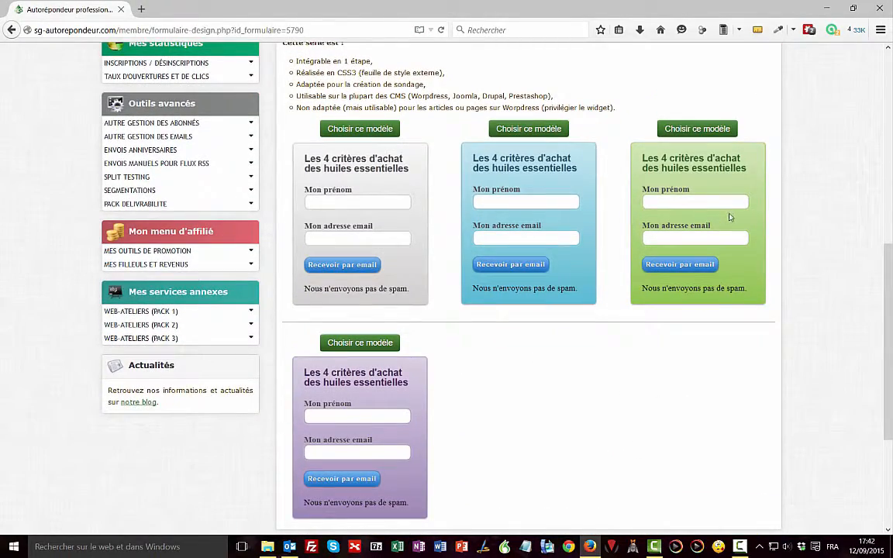
{"action": "scroll", "coordinate": [732, 218], "scroll_direction": "up", "scroll_amount": 5}
{"action": "left_click", "coordinate": [671, 271]}
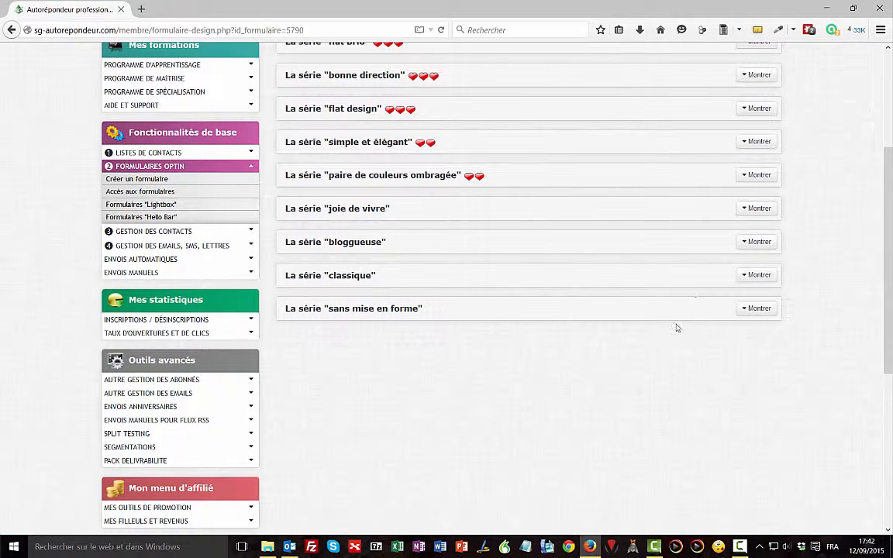
{"action": "left_click", "coordinate": [758, 308]}
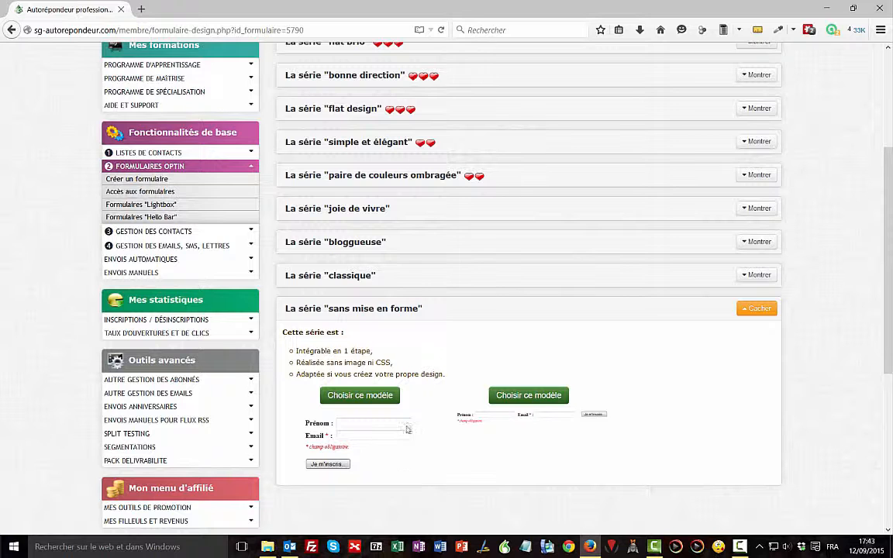
Choose the blue template from the "classique" series for the form.
{"action": "left_click", "coordinate": [752, 275]}
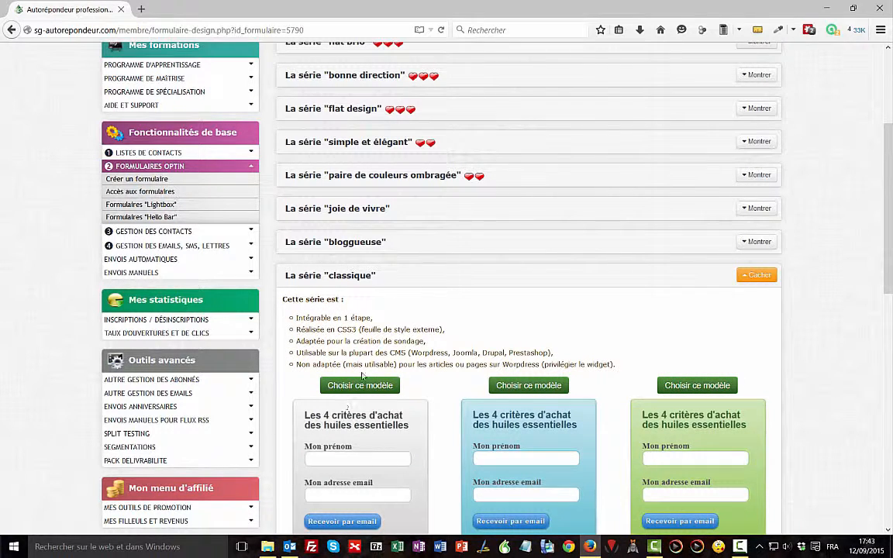
{"action": "left_click", "coordinate": [535, 385]}
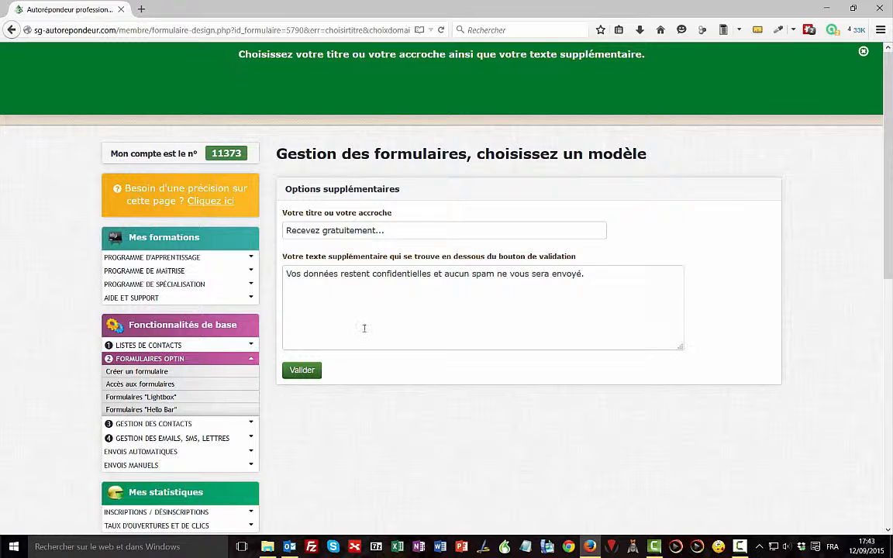
Accept the title "Recevez gratuitement..." and the confidentiality text proposed for the form.
{"action": "left_click", "coordinate": [301, 371]}
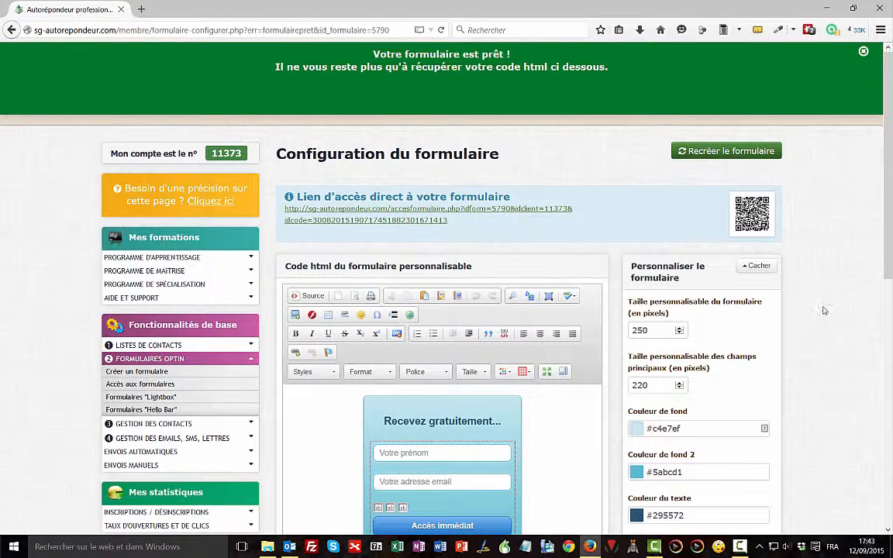
{"action": "scroll", "coordinate": [824, 310], "scroll_direction": "down", "scroll_amount": 2}
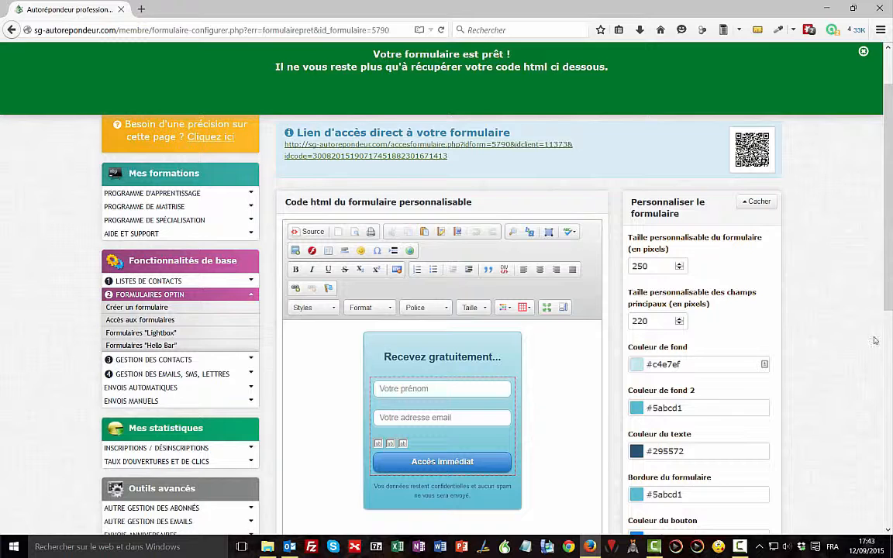
Try a form width of 257 pixels and restore it to 250 pixels.
{"action": "left_click", "coordinate": [679, 264]}
{"action": "left_click", "coordinate": [679, 265]}
{"action": "left_click", "coordinate": [679, 264]}
{"action": "left_click", "coordinate": [679, 264]}
{"action": "left_click", "coordinate": [679, 265]}
{"action": "left_click", "coordinate": [679, 264]}
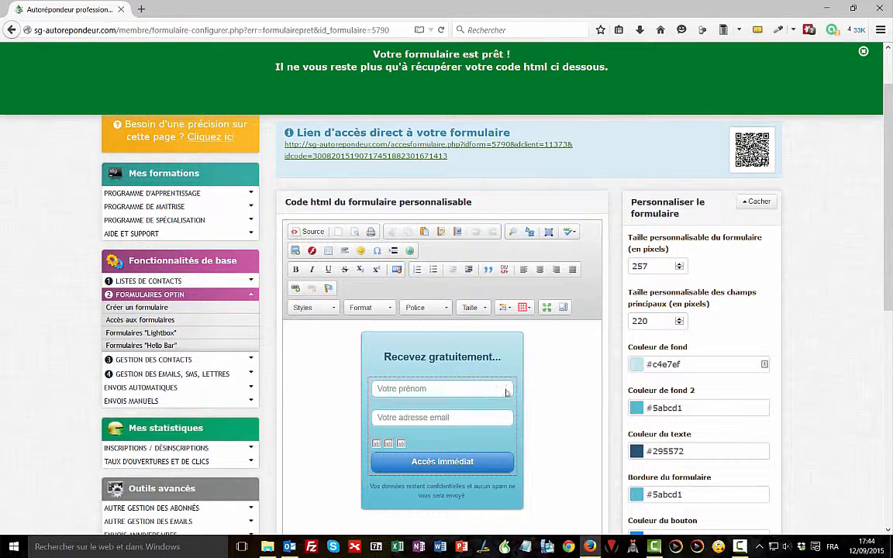
{"action": "left_click", "coordinate": [680, 269]}
Add the test line "dddddddd" below the form's title.
{"action": "type", "text": "d"}
{"action": "type", "text": "ddddddd"}
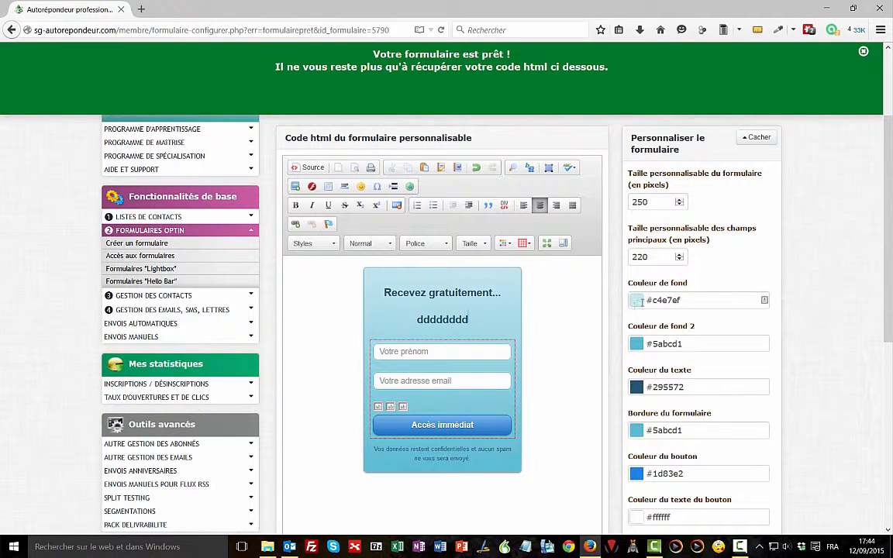
Check the colour choices for the form's background and set the button colour to #e01b60.
{"action": "left_click", "coordinate": [696, 302]}
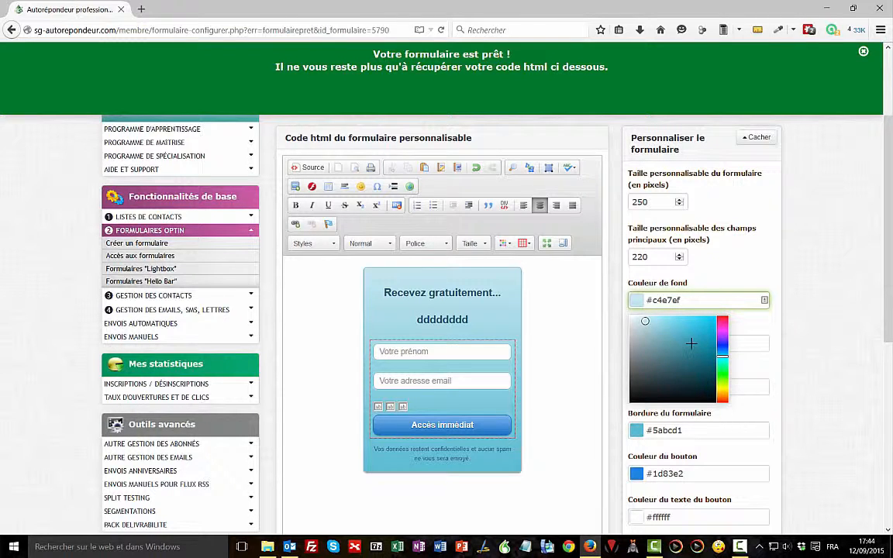
{"action": "left_click", "coordinate": [853, 414]}
{"action": "scroll", "coordinate": [752, 438], "scroll_direction": "down", "scroll_amount": 3}
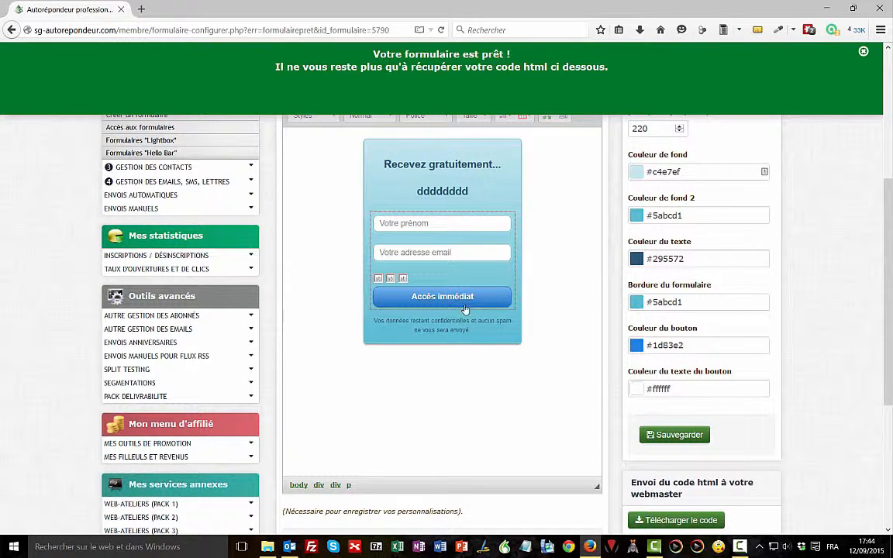
{"action": "left_click", "coordinate": [642, 347]}
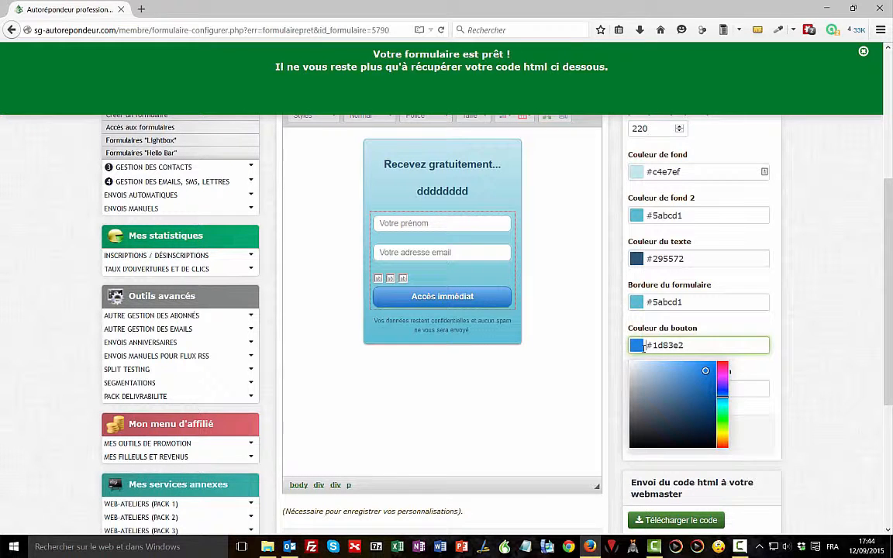
{"action": "key", "text": "ctrl+a"}
{"action": "type", "text": "#e01b60"}
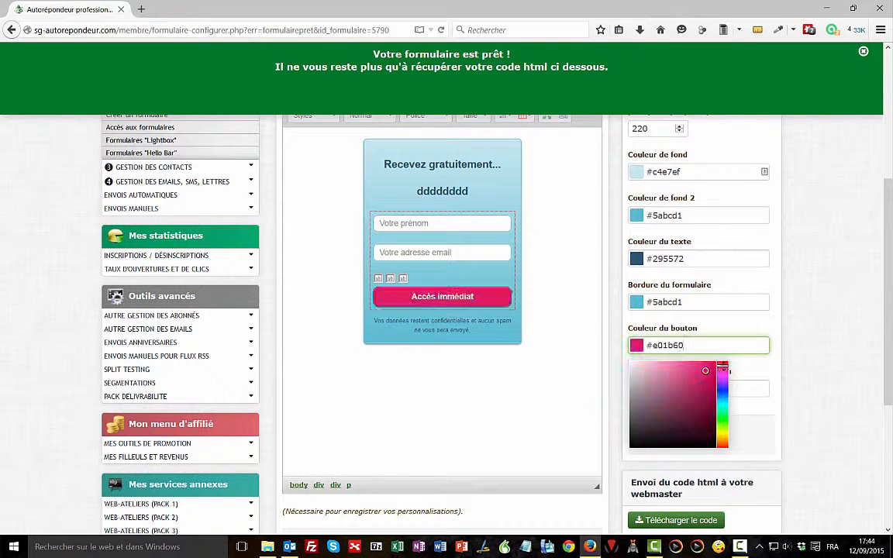
{"action": "left_click", "coordinate": [815, 385]}
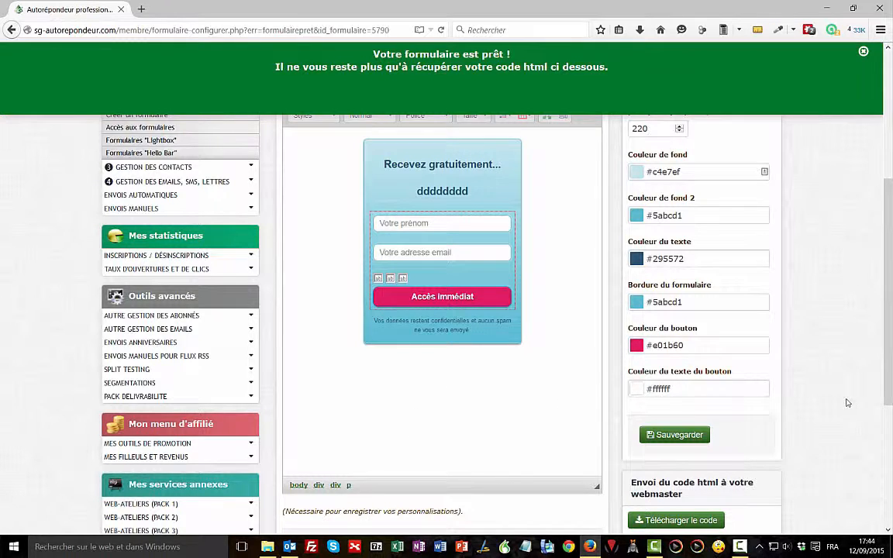
Save the form's customised colours and the modifications made to its content.
{"action": "scroll", "coordinate": [702, 317], "scroll_direction": "up", "scroll_amount": 6}
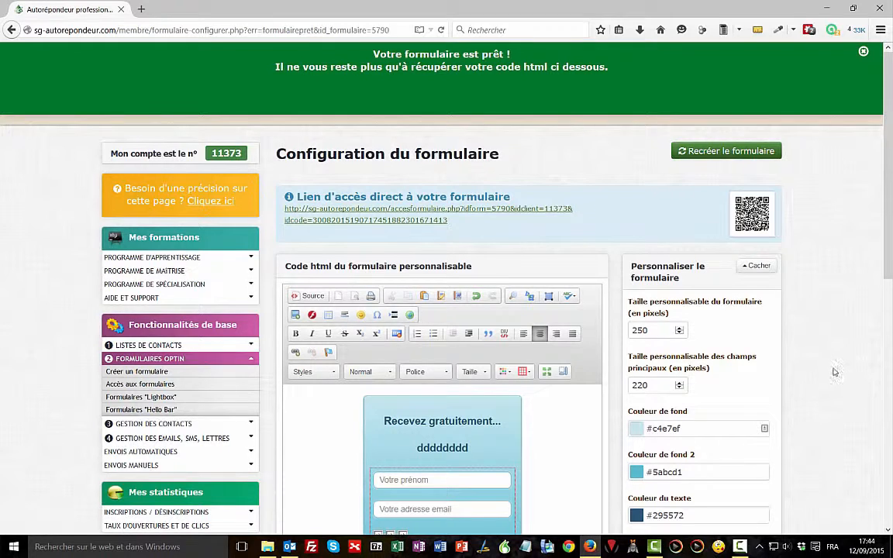
{"action": "scroll", "coordinate": [834, 372], "scroll_direction": "down", "scroll_amount": 3}
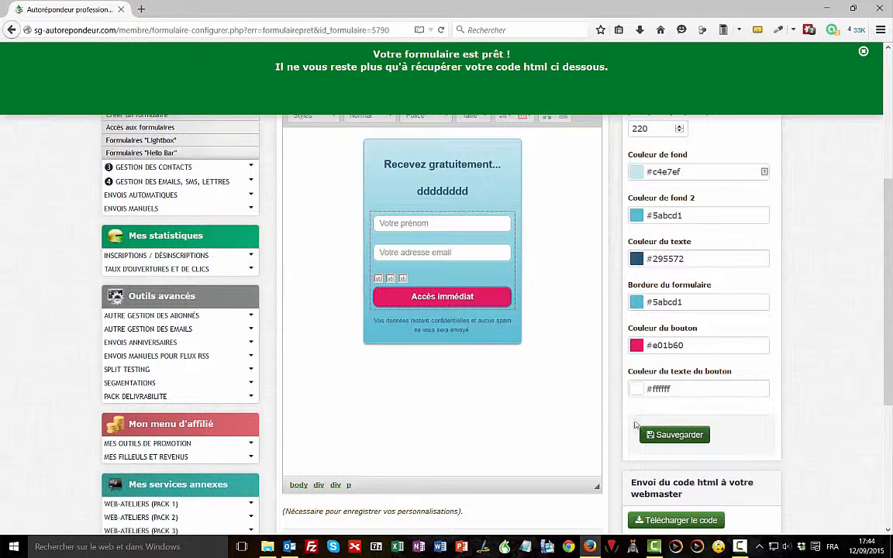
{"action": "left_click", "coordinate": [679, 435]}
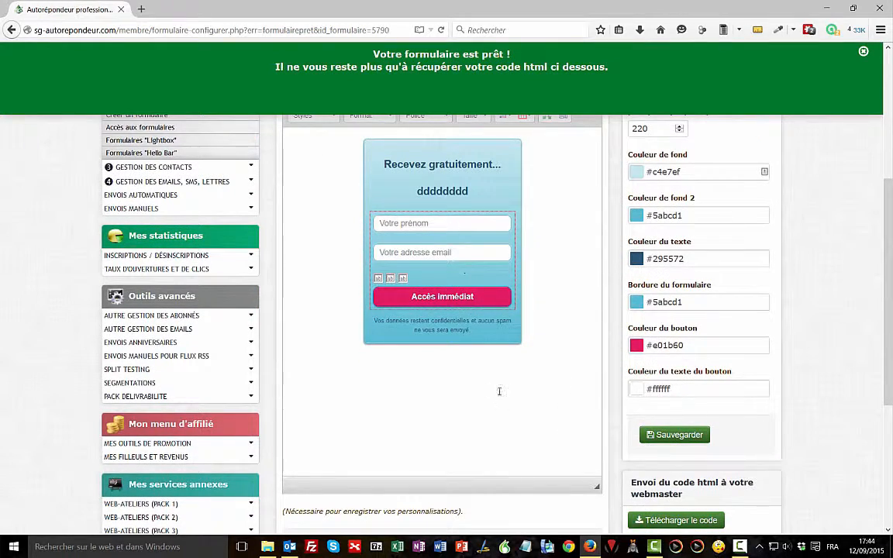
{"action": "scroll", "coordinate": [394, 398], "scroll_direction": "down", "scroll_amount": 5}
{"action": "scroll", "coordinate": [666, 408], "scroll_direction": "up", "scroll_amount": 2}
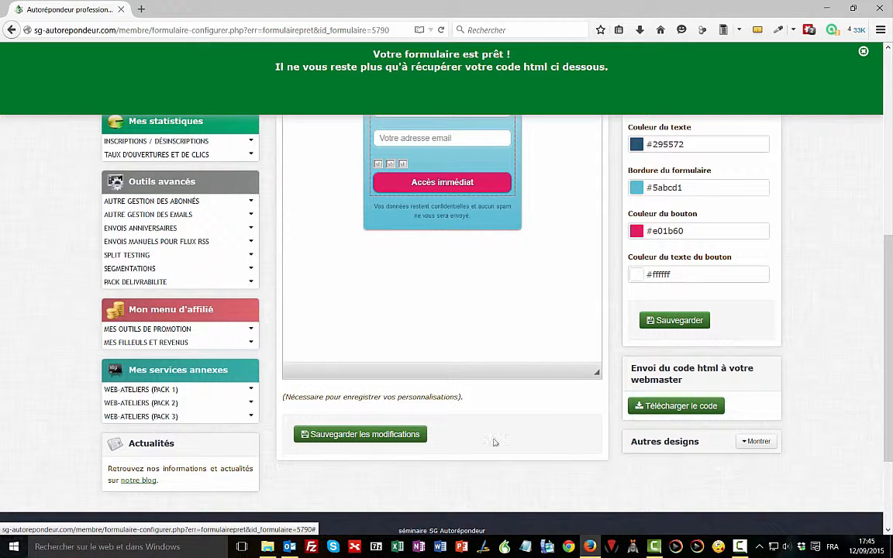
{"action": "left_click", "coordinate": [354, 435]}
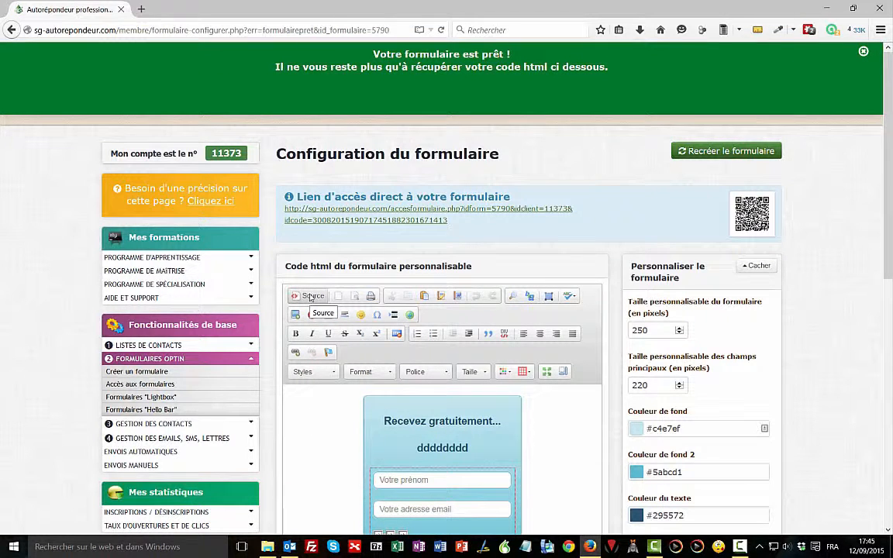
Examine the HTML source code of the customised form.
{"action": "left_click", "coordinate": [311, 296]}
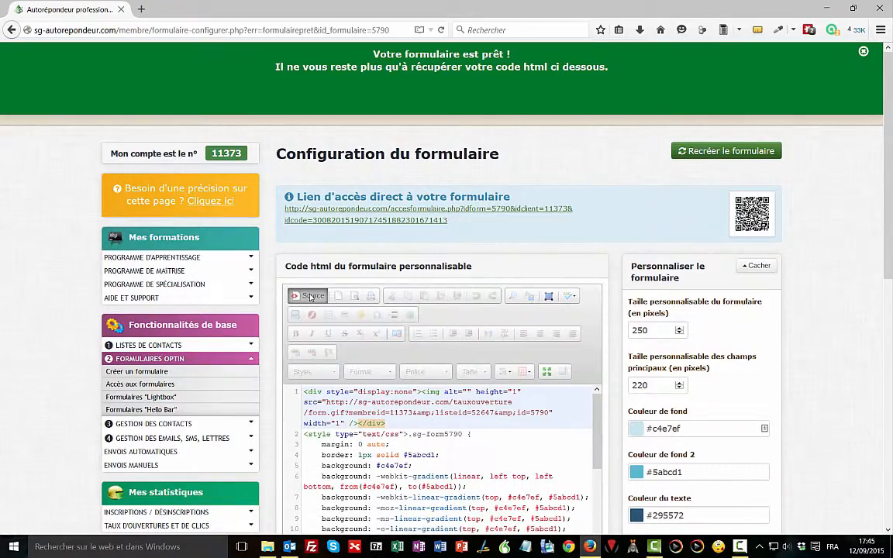
{"action": "scroll", "coordinate": [825, 365], "scroll_direction": "down", "scroll_amount": 5}
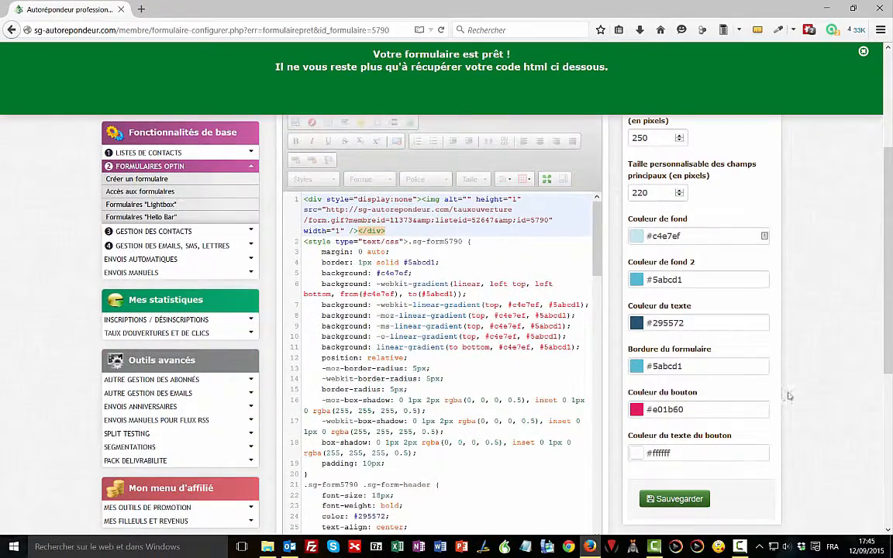
{"action": "scroll", "coordinate": [454, 473], "scroll_direction": "down", "scroll_amount": 3}
{"action": "scroll", "coordinate": [454, 474], "scroll_direction": "up", "scroll_amount": 8}
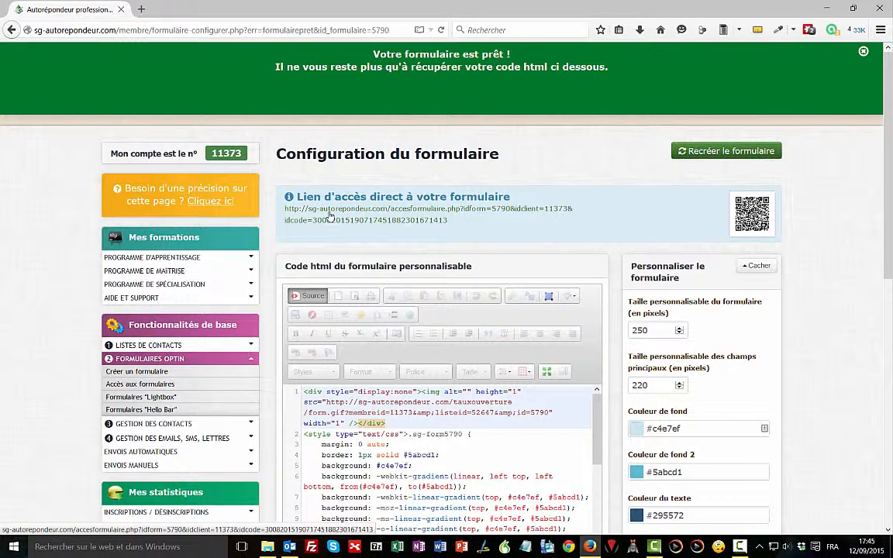
Preview the form through its direct access link, close the preview and return the editor to the visual view.
{"action": "left_click", "coordinate": [329, 216]}
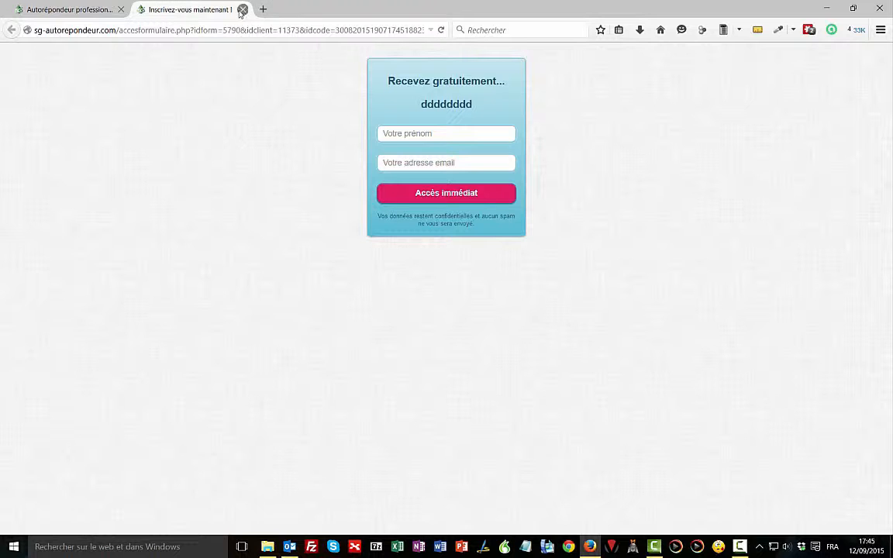
{"action": "left_click", "coordinate": [242, 10]}
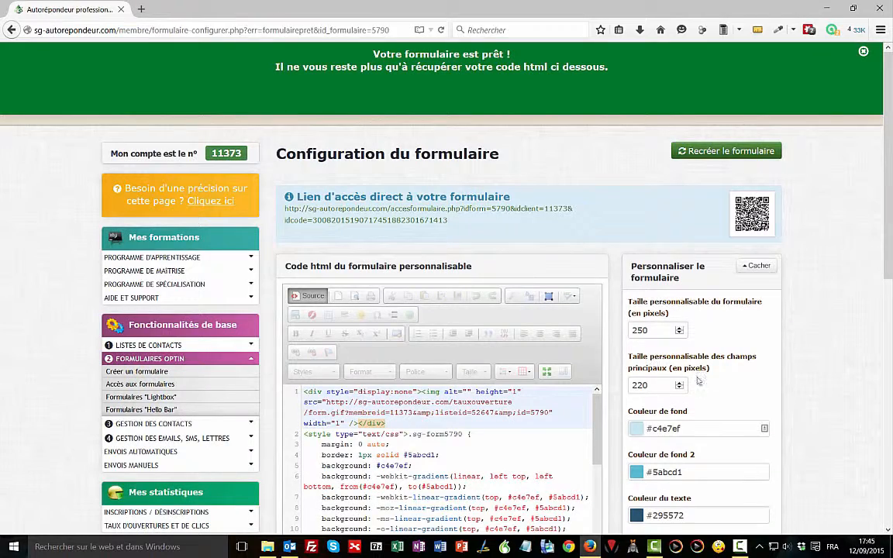
{"action": "scroll", "coordinate": [571, 376], "scroll_direction": "down", "scroll_amount": 2}
{"action": "left_click", "coordinate": [308, 232]}
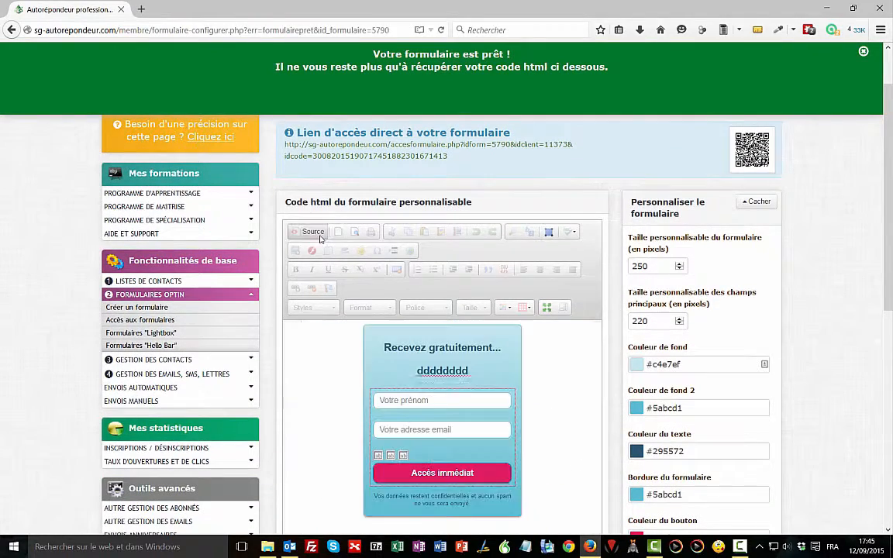
Show the form's other designs, preview the Thème Printemps version with its web address, and look through the remaining seasonal themes.
{"action": "scroll", "coordinate": [824, 371], "scroll_direction": "down", "scroll_amount": 7}
{"action": "scroll", "coordinate": [821, 375], "scroll_direction": "down", "scroll_amount": 4}
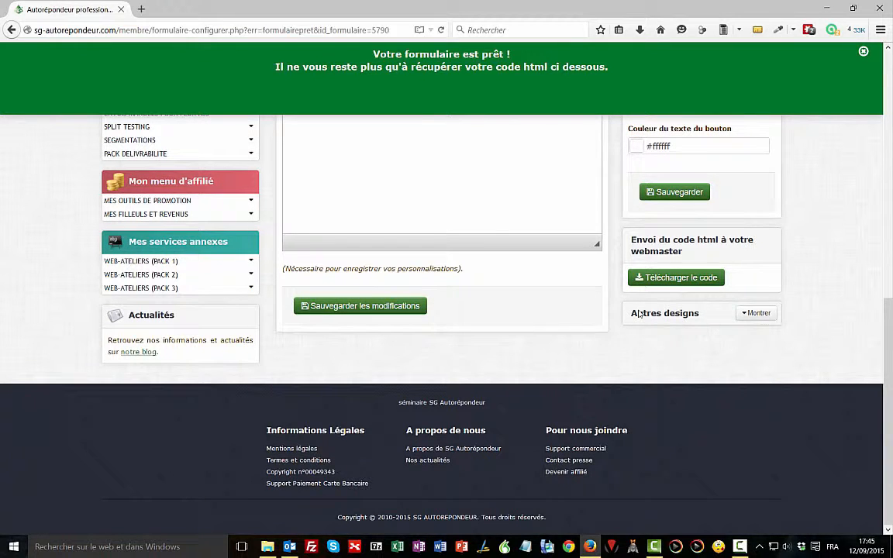
{"action": "left_click", "coordinate": [748, 313]}
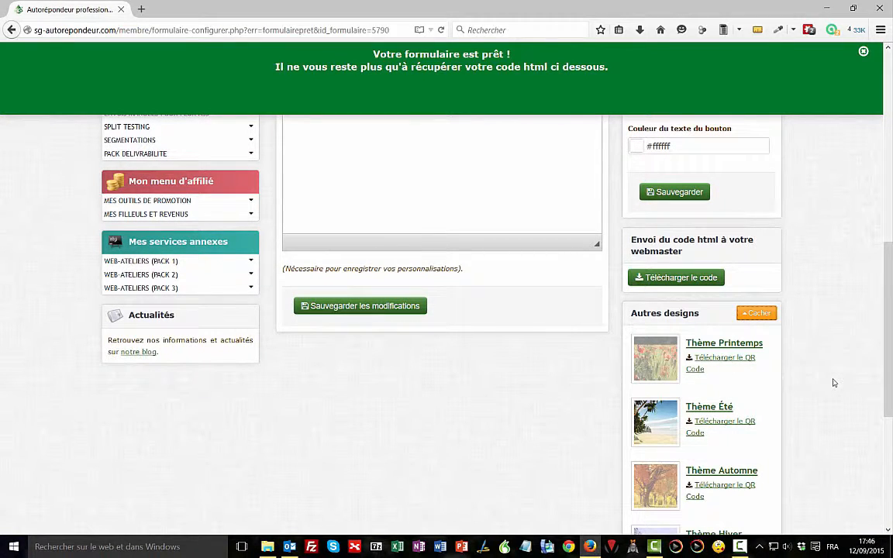
{"action": "left_click", "coordinate": [702, 348]}
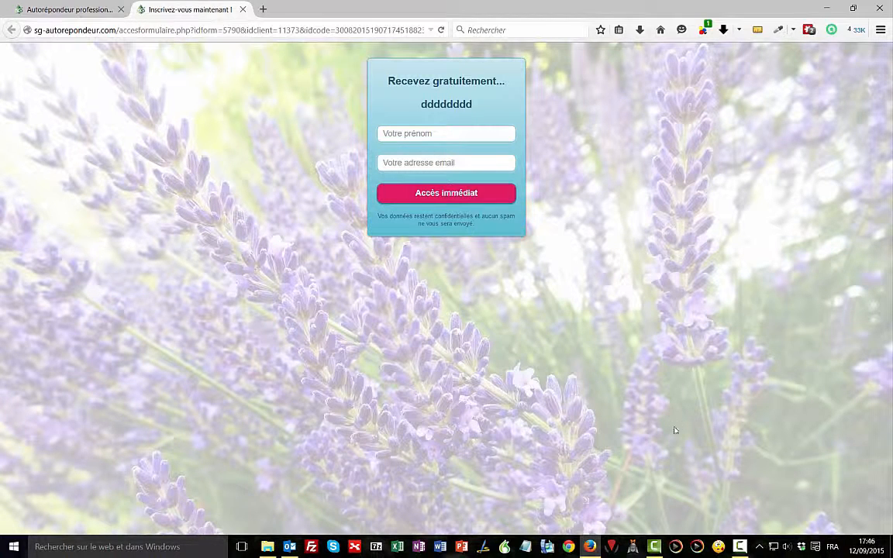
{"action": "left_click", "coordinate": [164, 30]}
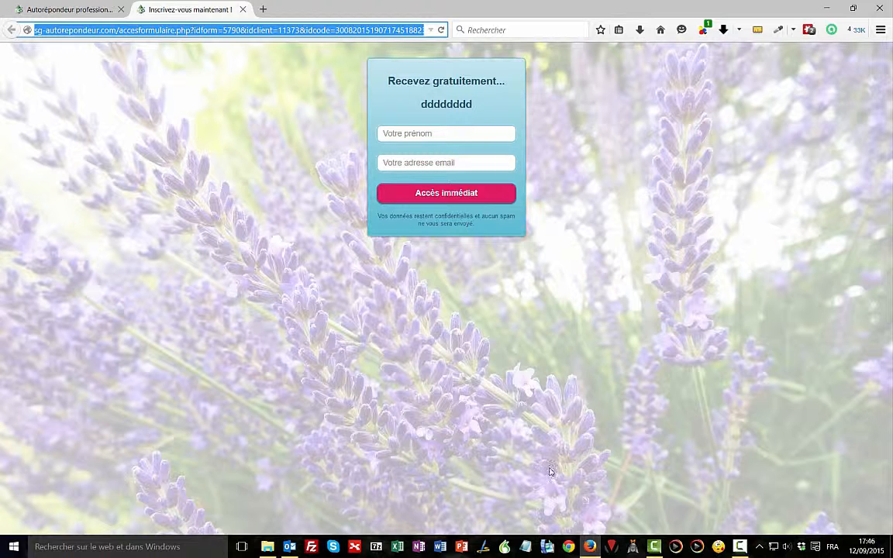
{"action": "left_click", "coordinate": [243, 10]}
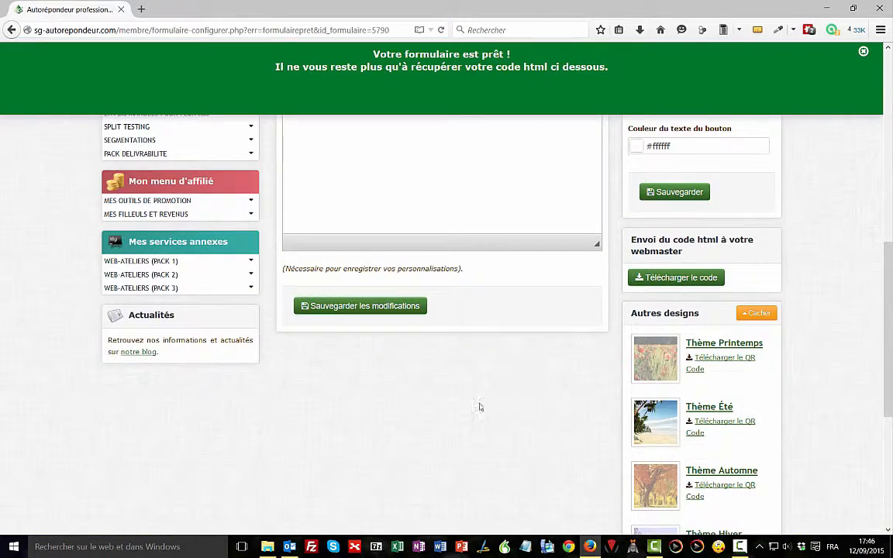
{"action": "scroll", "coordinate": [321, 440], "scroll_direction": "down", "scroll_amount": 3}
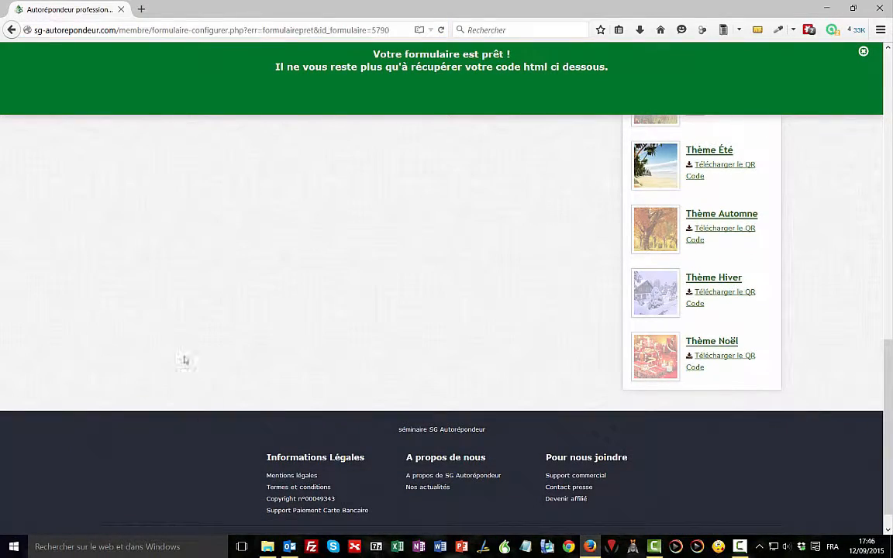
{"action": "scroll", "coordinate": [94, 358], "scroll_direction": "up", "scroll_amount": 5}
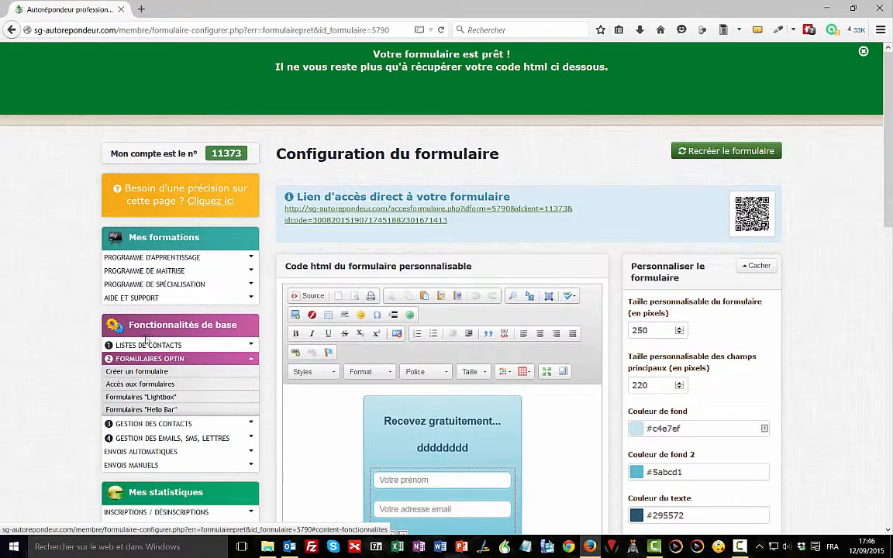
Open the Bien-être contact list for editing from the existing lists.
{"action": "left_click", "coordinate": [252, 348]}
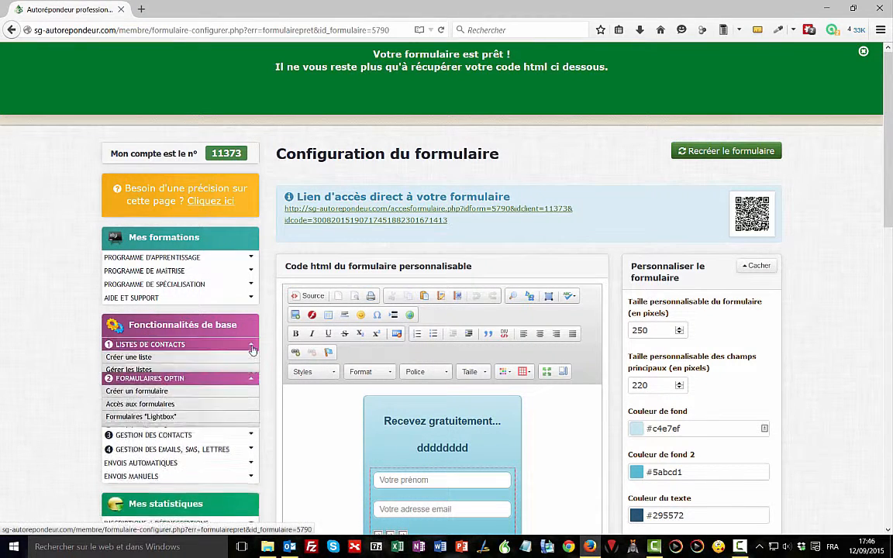
{"action": "left_click", "coordinate": [125, 370]}
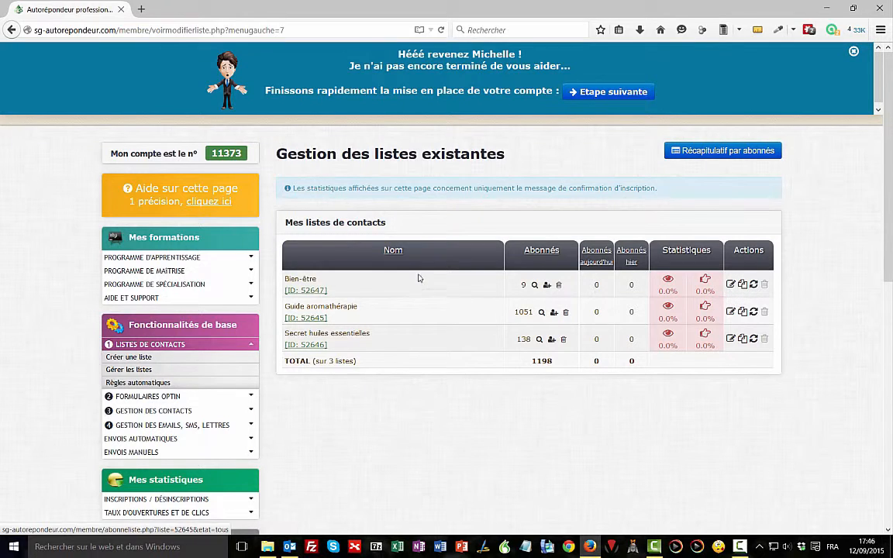
{"action": "left_click", "coordinate": [741, 284]}
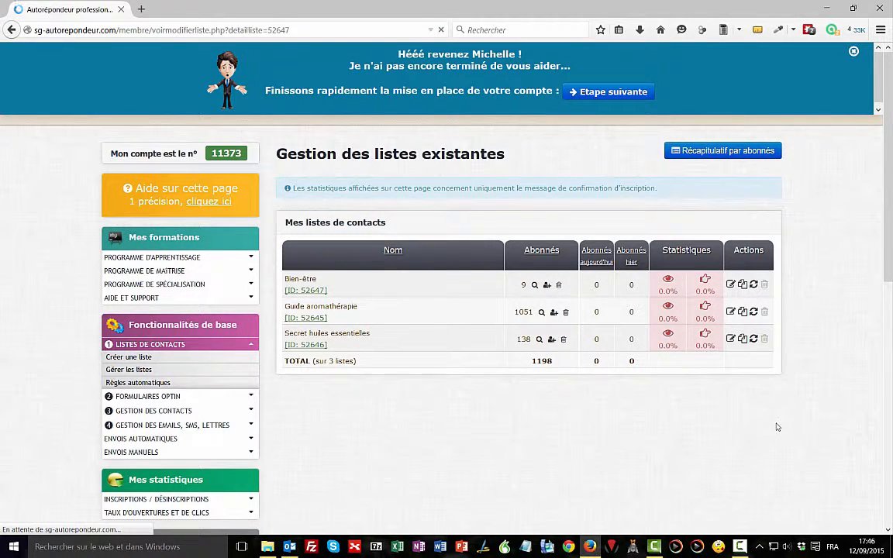
{"action": "scroll", "coordinate": [384, 308], "scroll_direction": "down", "scroll_amount": 3}
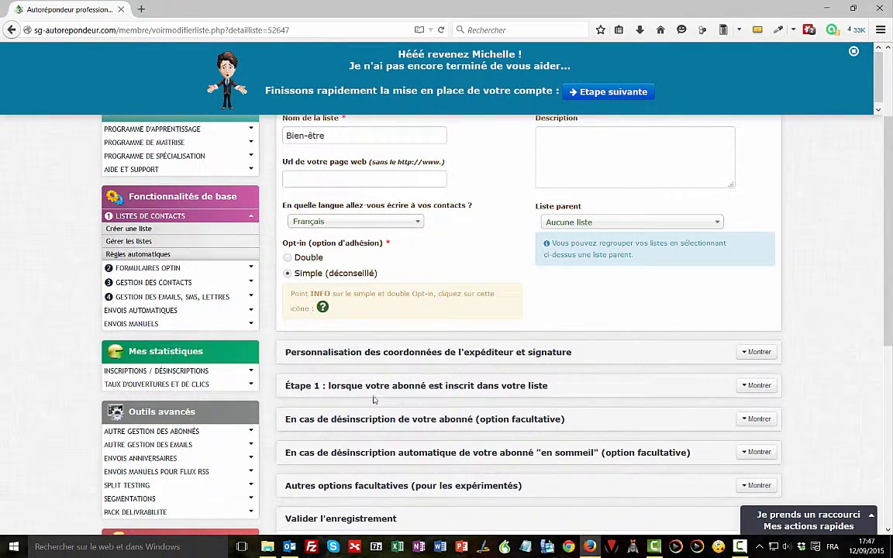
Examine the Étape 1 settings of the Bien-être list, covering the redirect pages and the message subject and body.
{"action": "left_click", "coordinate": [752, 385]}
{"action": "scroll", "coordinate": [837, 373], "scroll_direction": "down", "scroll_amount": 4}
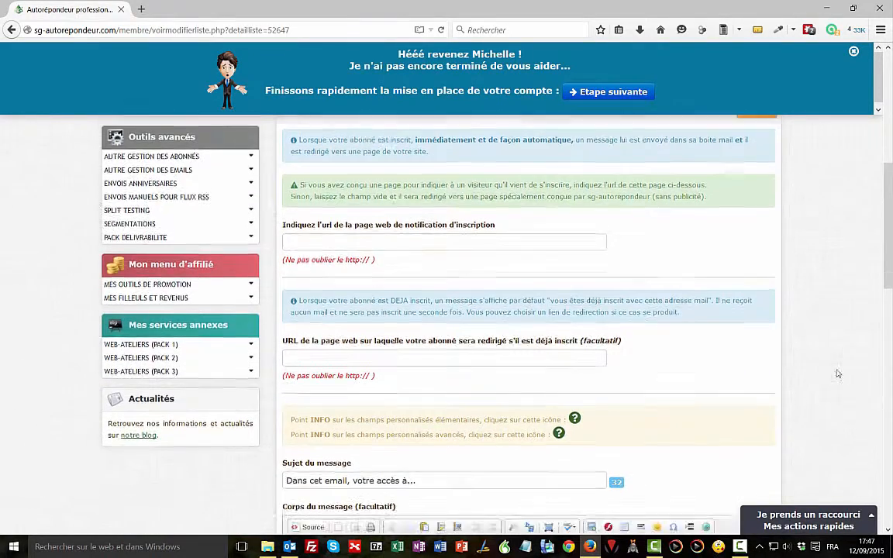
{"action": "scroll", "coordinate": [837, 374], "scroll_direction": "down", "scroll_amount": 3}
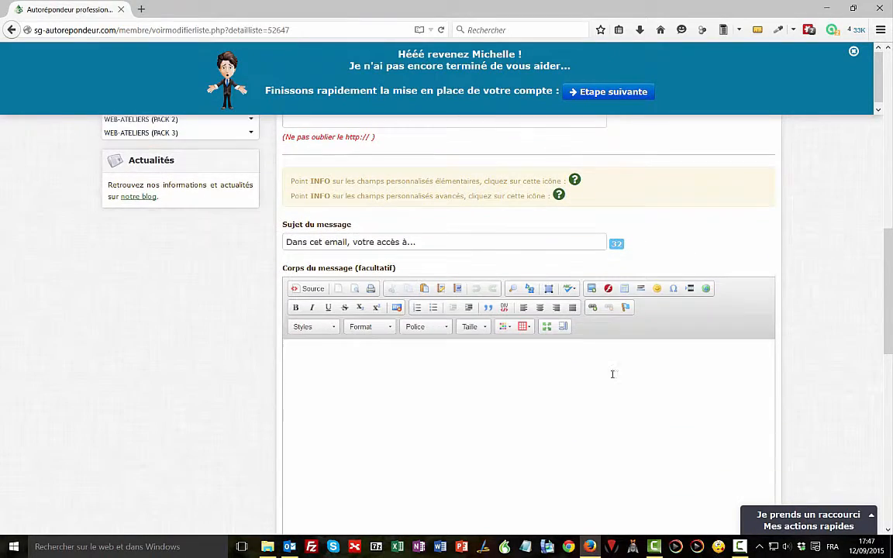
{"action": "left_click", "coordinate": [425, 363]}
{"action": "left_click", "coordinate": [517, 396]}
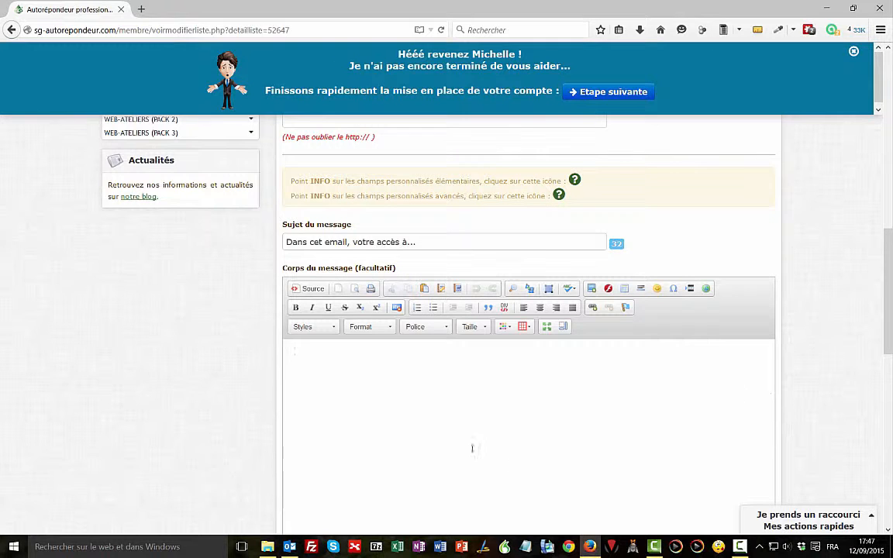
{"action": "scroll", "coordinate": [332, 370], "scroll_direction": "up", "scroll_amount": 10}
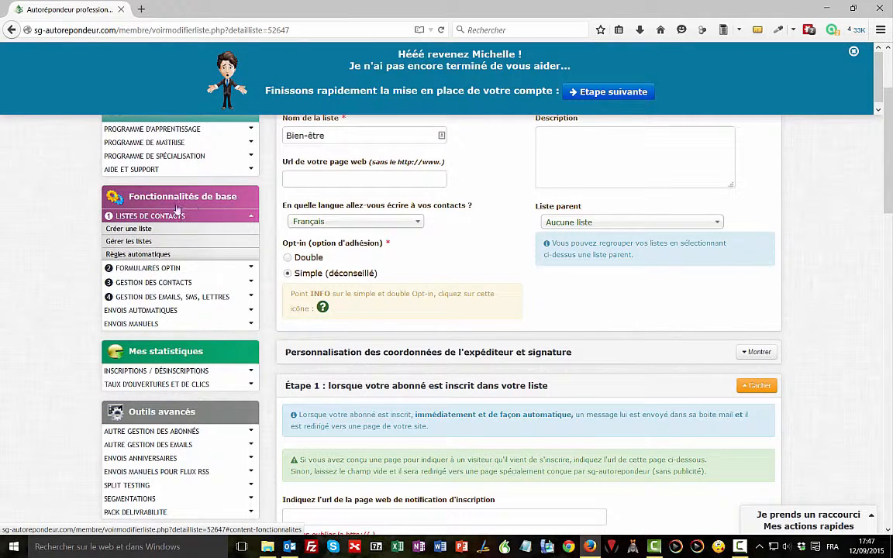
Start a new email message for the Bien-être list and set its type to Envoi automatique.
{"action": "left_click", "coordinate": [137, 298]}
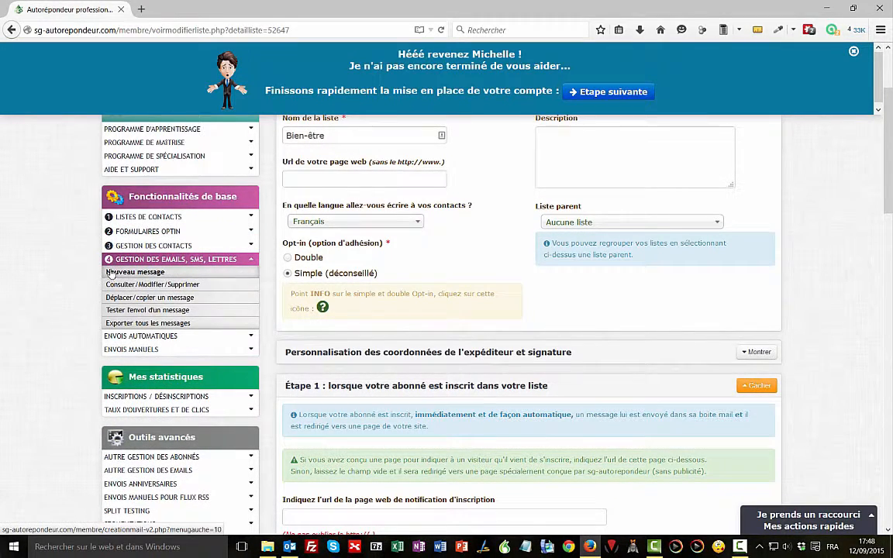
{"action": "left_click", "coordinate": [109, 271]}
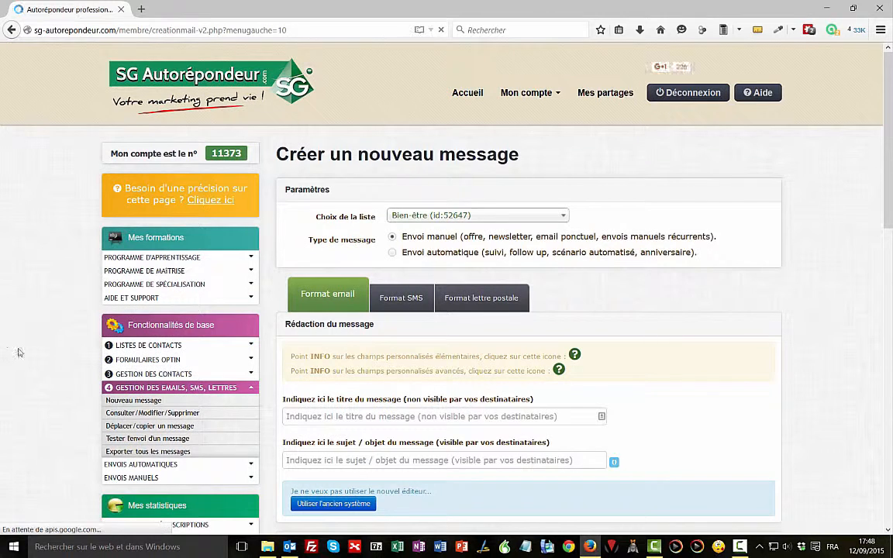
{"action": "left_click", "coordinate": [563, 215]}
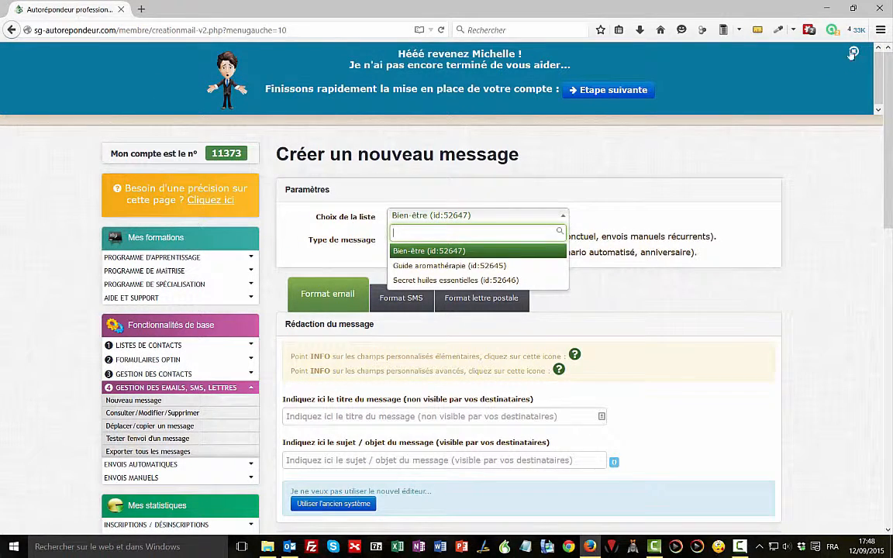
{"action": "left_click", "coordinate": [766, 49]}
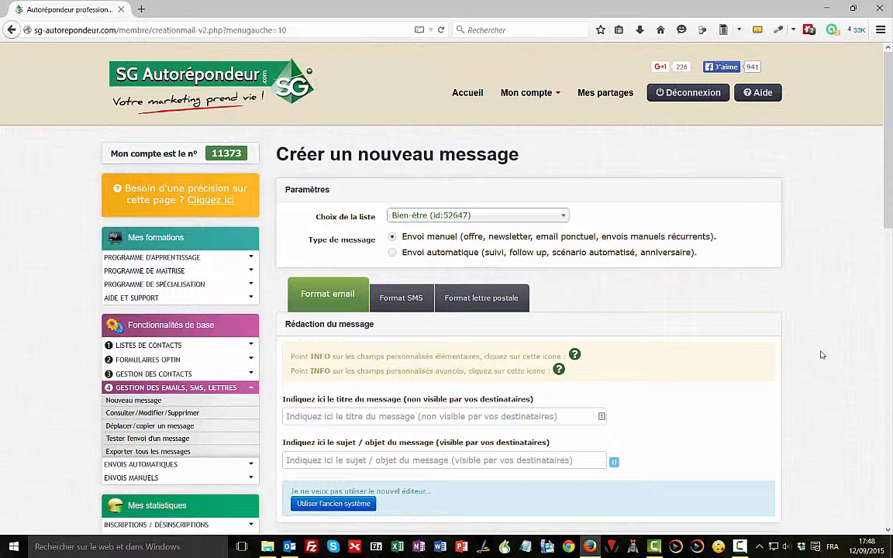
{"action": "left_click", "coordinate": [392, 252]}
Examine the message's internal title and visible subject fields and the construction area with its background settings.
{"action": "scroll", "coordinate": [841, 409], "scroll_direction": "down", "scroll_amount": 3}
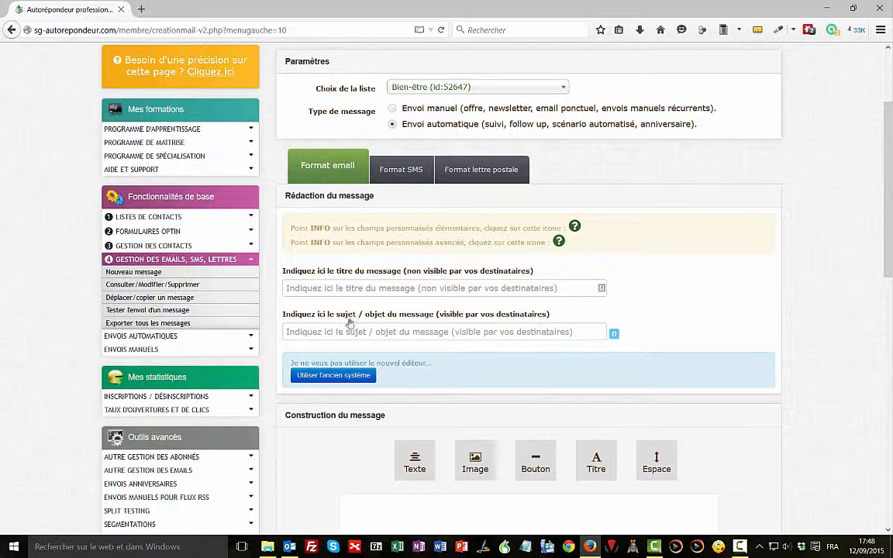
{"action": "left_click", "coordinate": [318, 288]}
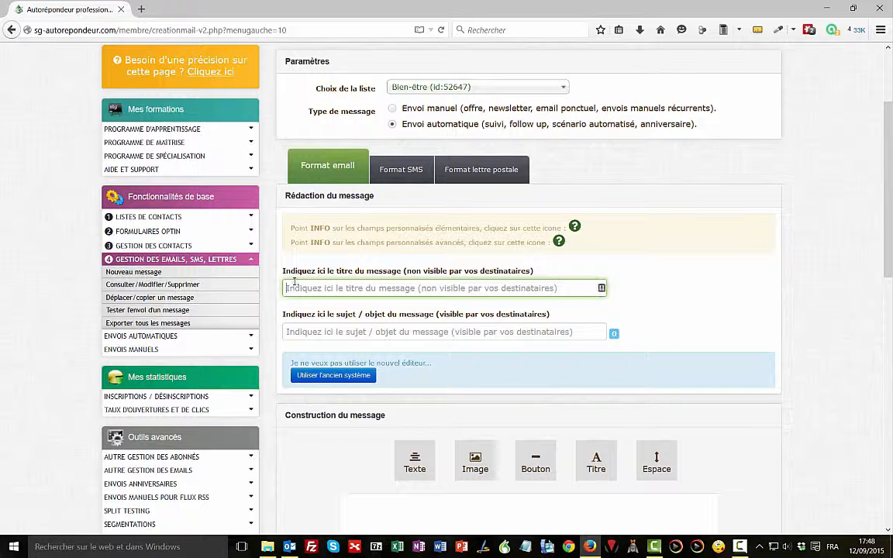
{"action": "left_click", "coordinate": [346, 331]}
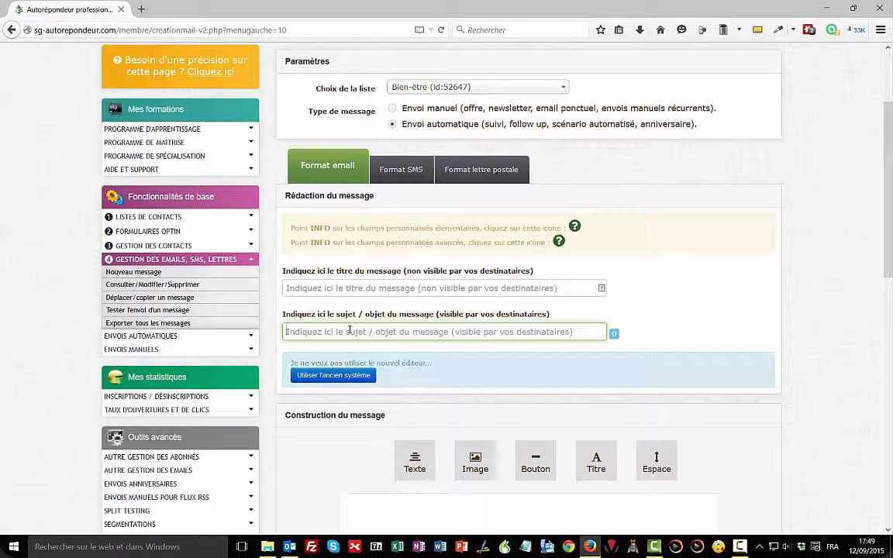
{"action": "scroll", "coordinate": [641, 341], "scroll_direction": "down", "scroll_amount": 2}
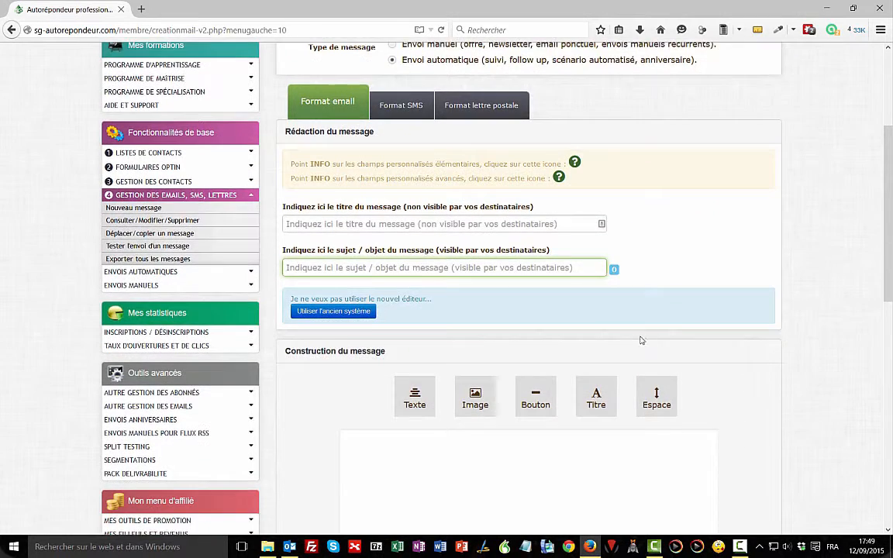
{"action": "scroll", "coordinate": [434, 323], "scroll_direction": "down", "scroll_amount": 5}
{"action": "scroll", "coordinate": [434, 343], "scroll_direction": "down", "scroll_amount": 3}
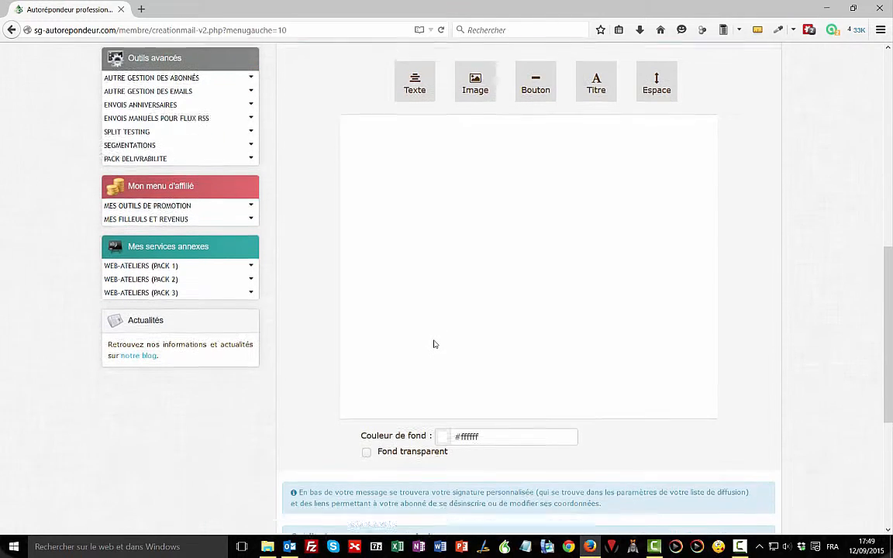
Add a text block to the empty message and open its text for editing, leaving the placeholder wording.
{"action": "scroll", "coordinate": [416, 323], "scroll_direction": "up", "scroll_amount": 3}
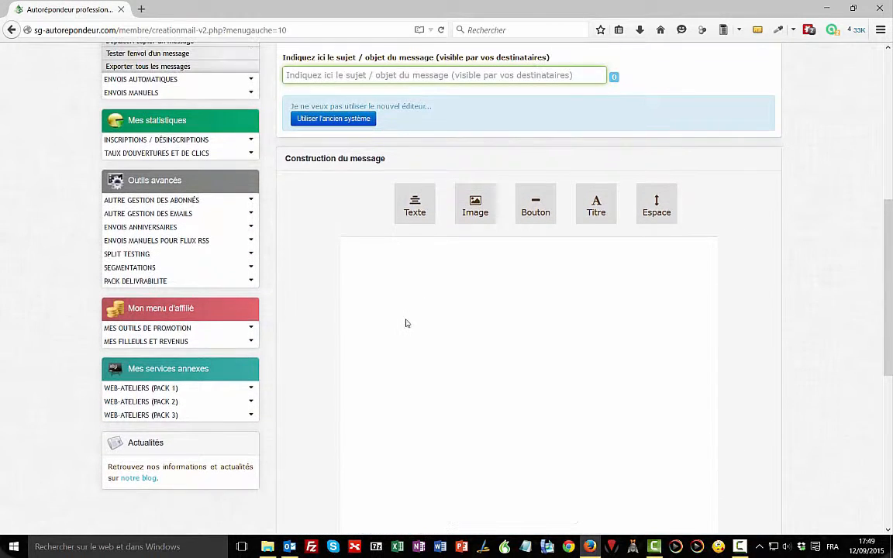
{"action": "left_click_drag", "start_coordinate": [413, 203], "coordinate": [419, 310]}
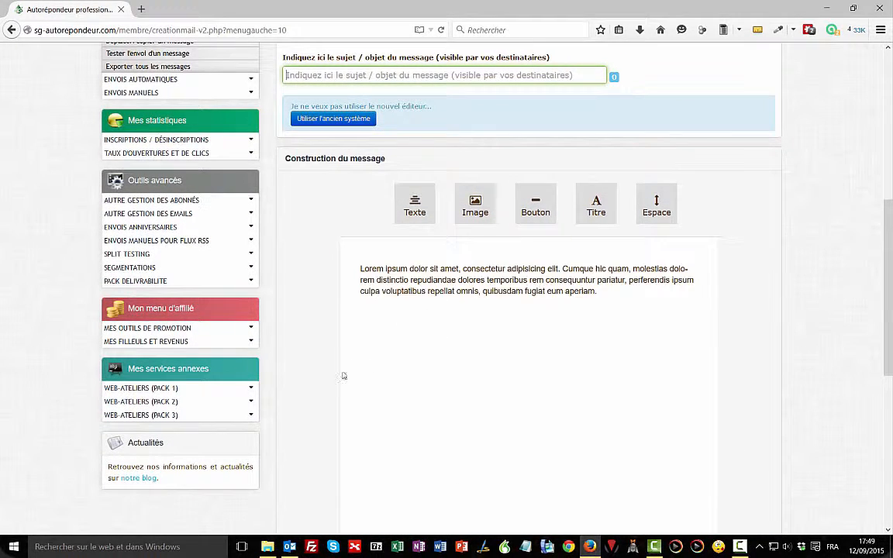
{"action": "mouse_move", "coordinate": [429, 309]}
{"action": "left_click", "coordinate": [468, 265]}
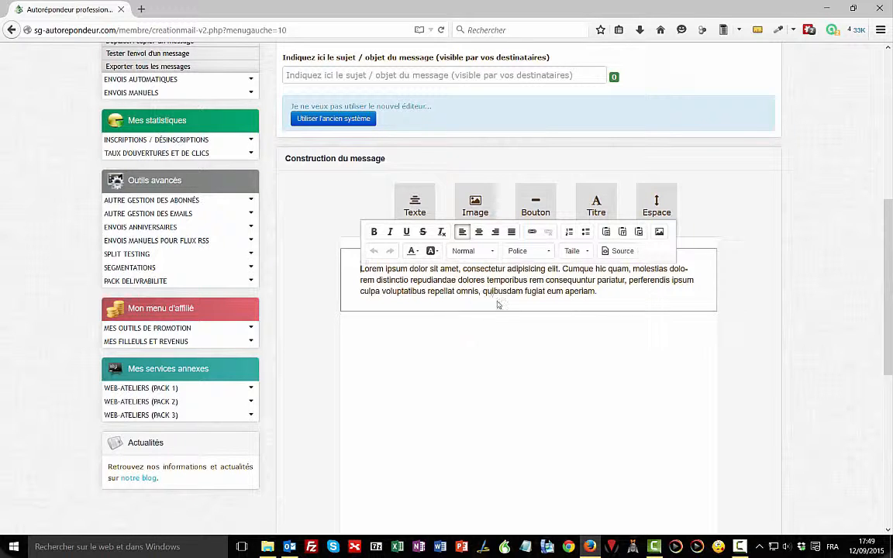
{"action": "left_click", "coordinate": [498, 367]}
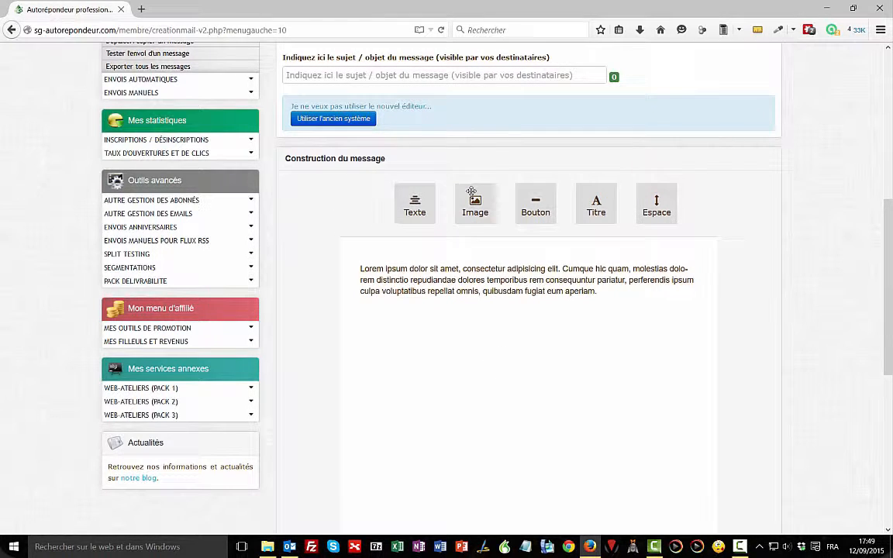
Add an image block below the text block and delete it again.
{"action": "left_click_drag", "start_coordinate": [471, 191], "coordinate": [508, 422]}
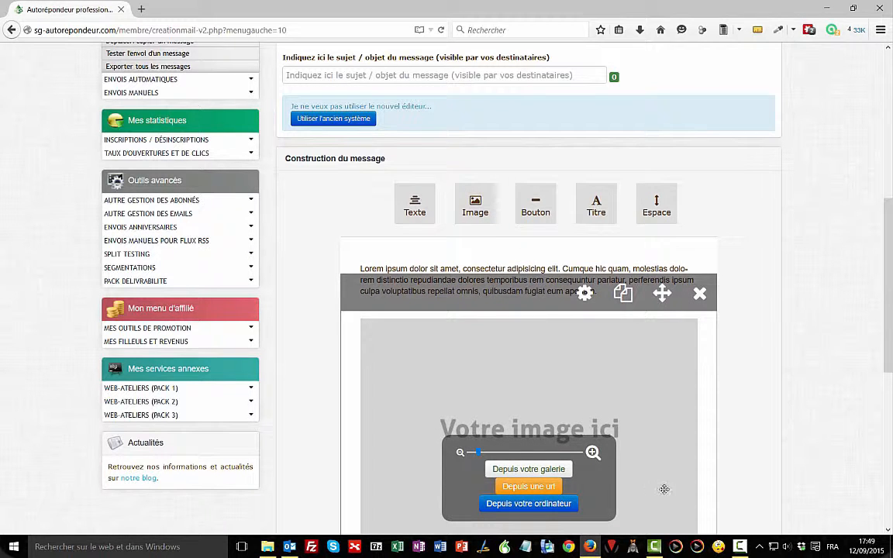
{"action": "scroll", "coordinate": [758, 427], "scroll_direction": "down", "scroll_amount": 3}
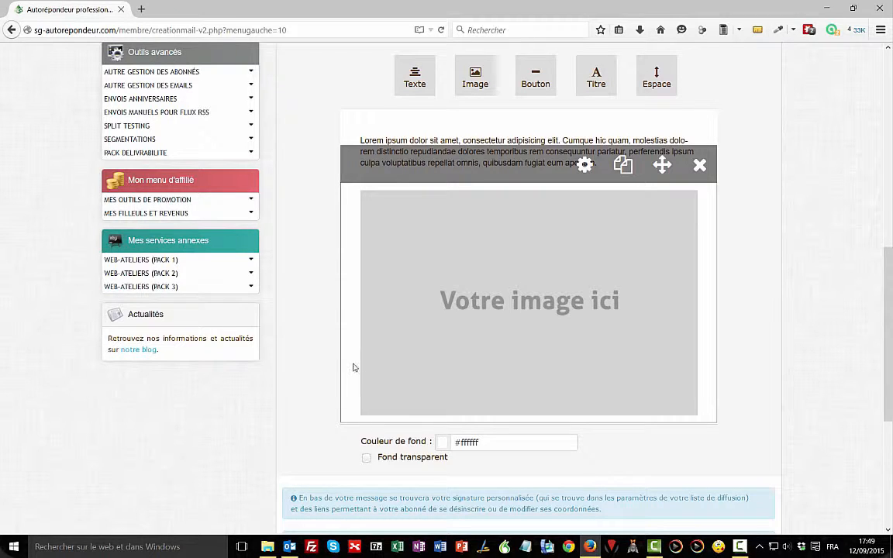
{"action": "mouse_move", "coordinate": [471, 334]}
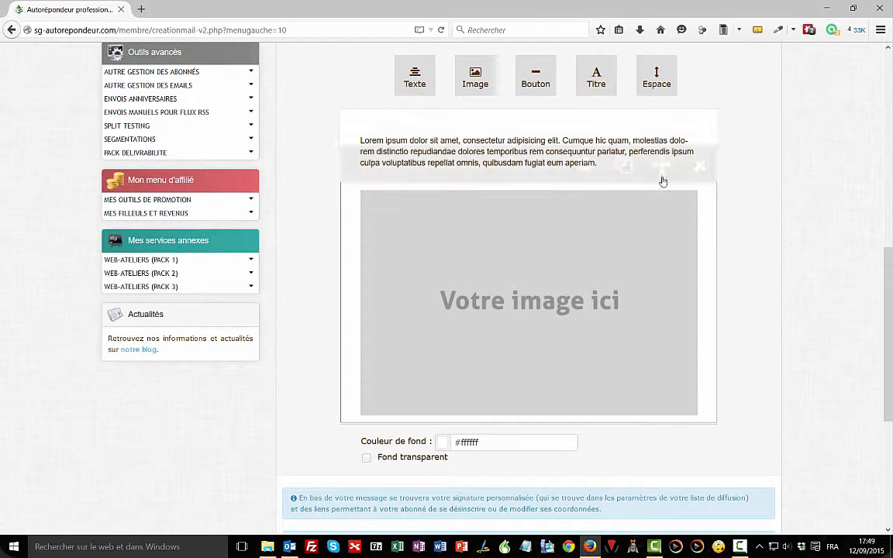
{"action": "left_click", "coordinate": [700, 165]}
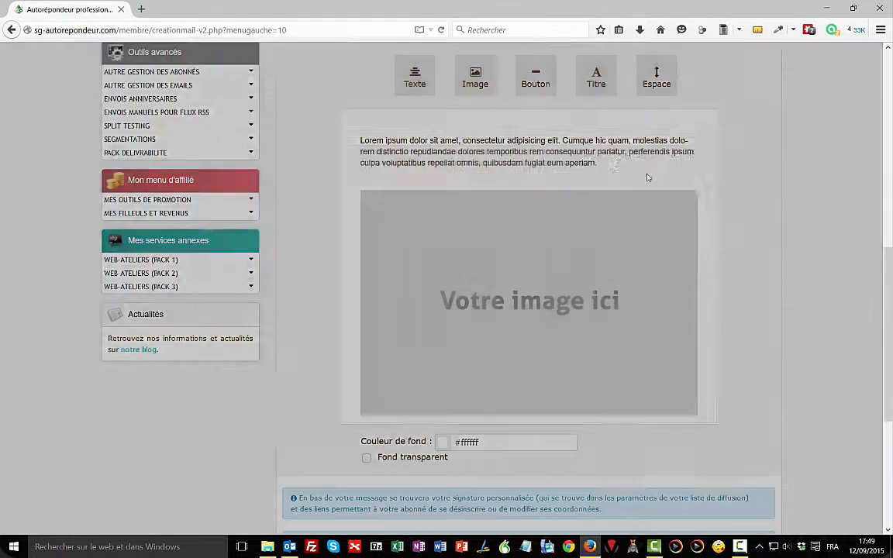
{"action": "left_click", "coordinate": [624, 171]}
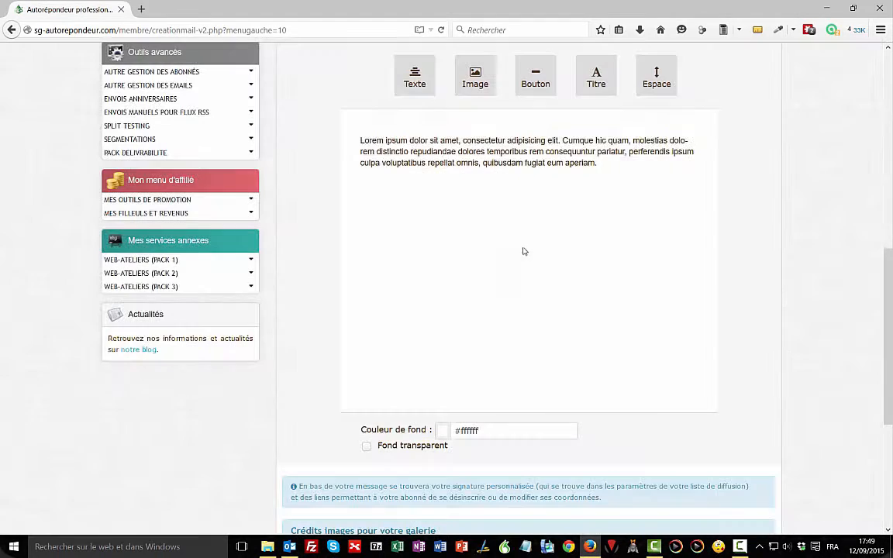
Add an empty line after the placeholder text and review the image insertion properties and link settings without inserting an image.
{"action": "left_click", "coordinate": [469, 148]}
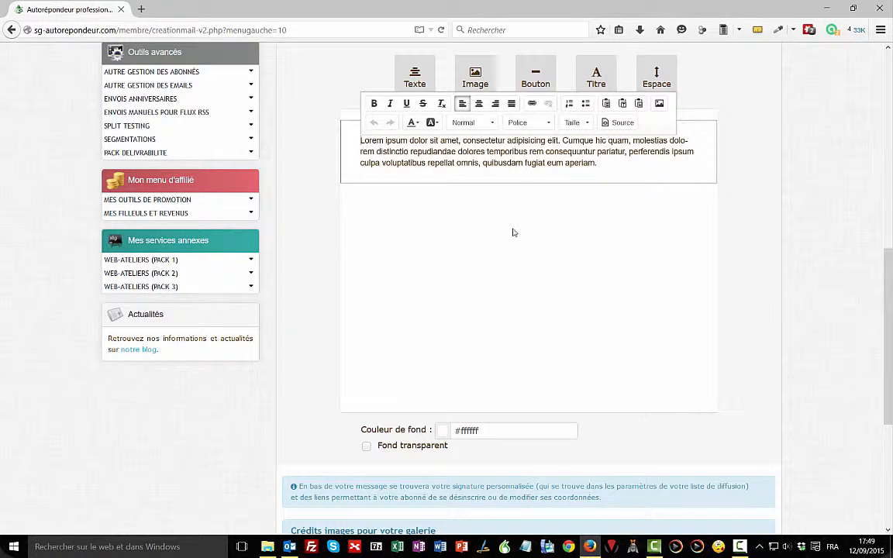
{"action": "left_click", "coordinate": [621, 166]}
{"action": "key", "text": "Return"}
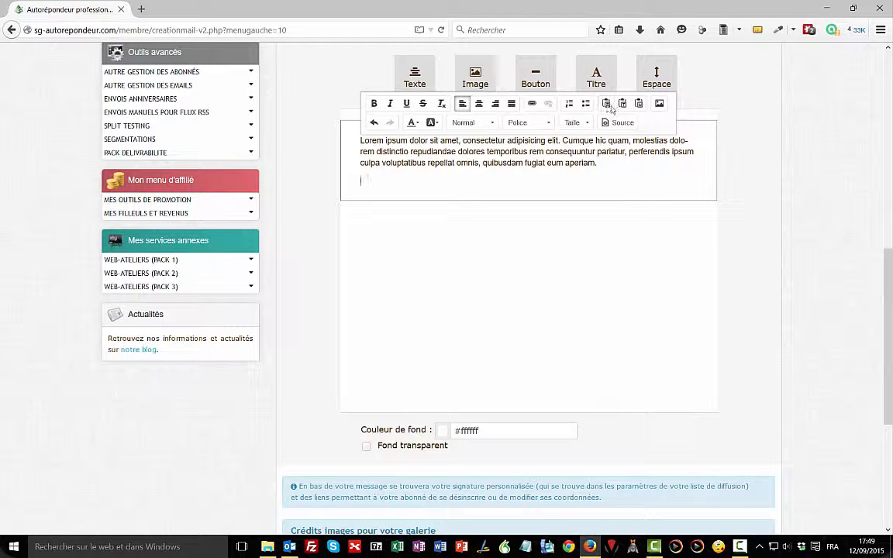
{"action": "left_click", "coordinate": [659, 104]}
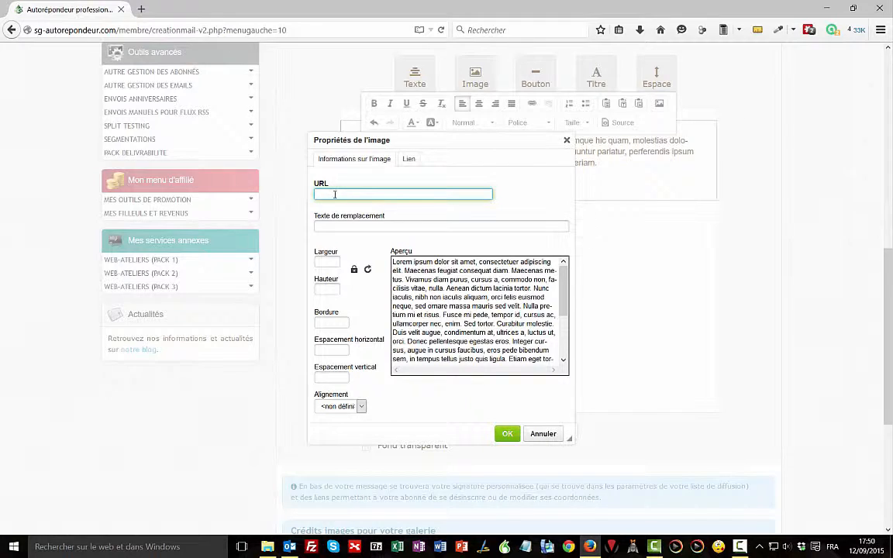
{"action": "left_click", "coordinate": [408, 160]}
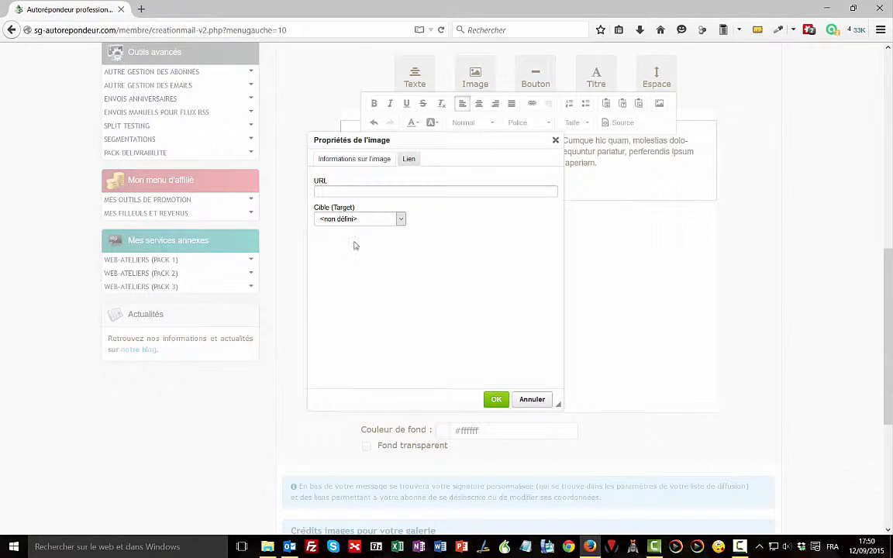
{"action": "left_click", "coordinate": [531, 400]}
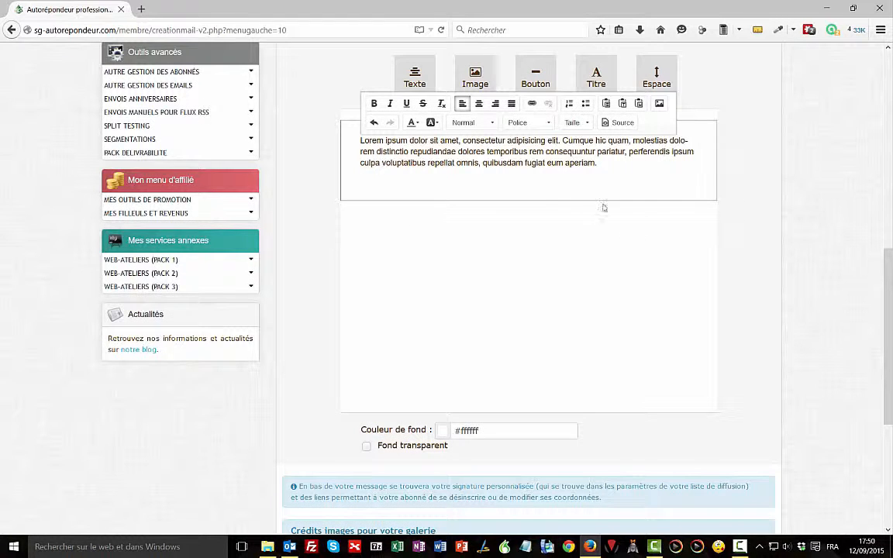
Add a button block below the text, show its configuration options, and delete the block again.
{"action": "left_click", "coordinate": [535, 76]}
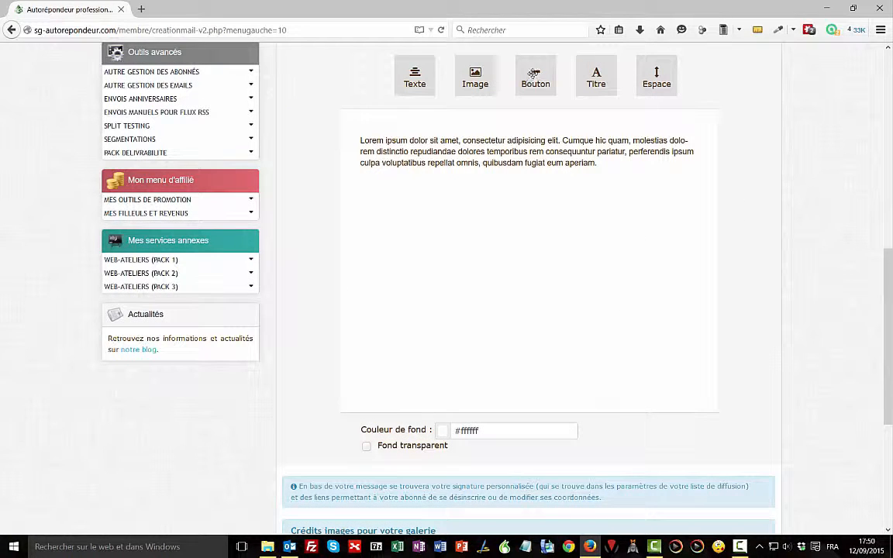
{"action": "left_click_drag", "start_coordinate": [535, 72], "coordinate": [516, 251]}
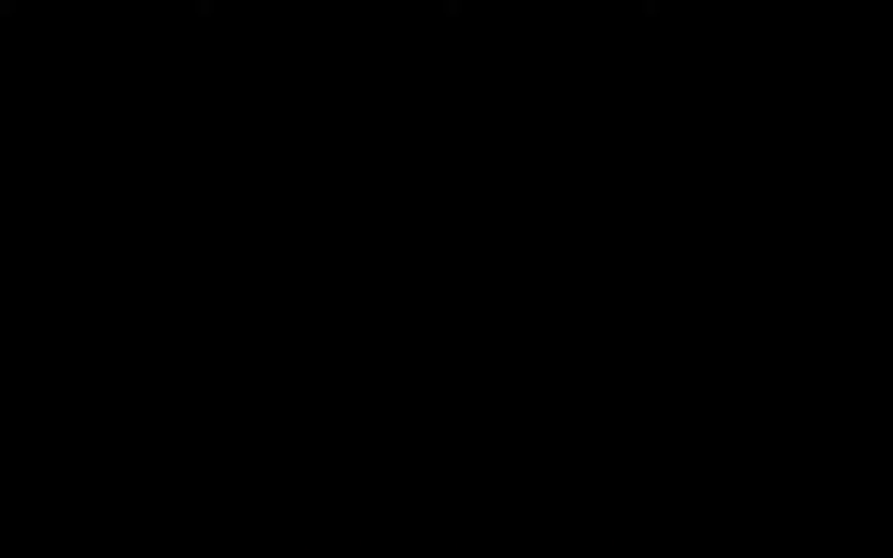
{"action": "left_click", "coordinate": [585, 183]}
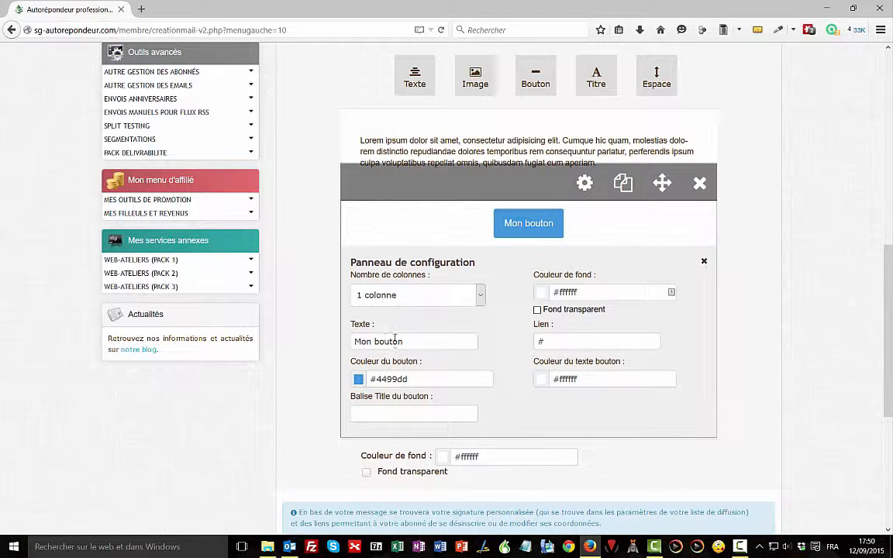
{"action": "left_click", "coordinate": [700, 183]}
{"action": "left_click", "coordinate": [632, 171]}
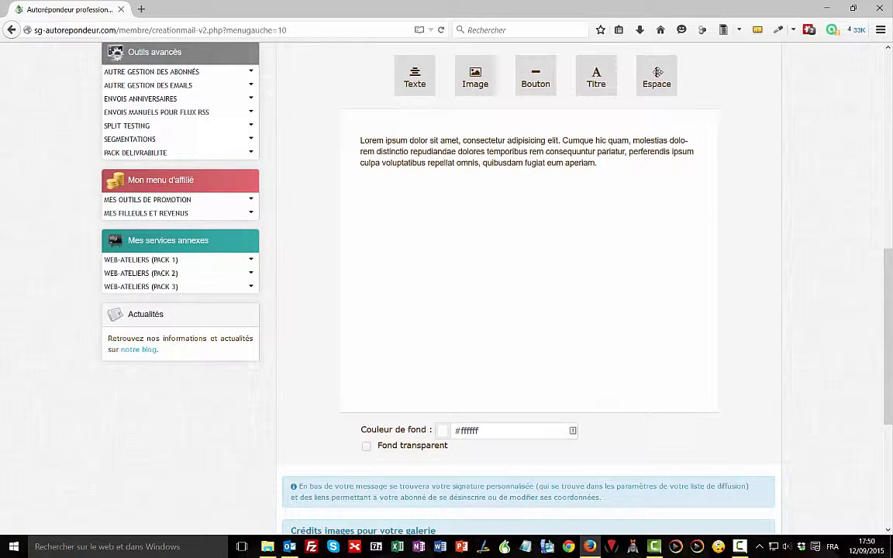
Add a spacer block below the text and a title block with heading and subheading beneath it.
{"action": "left_click_drag", "start_coordinate": [657, 72], "coordinate": [538, 214]}
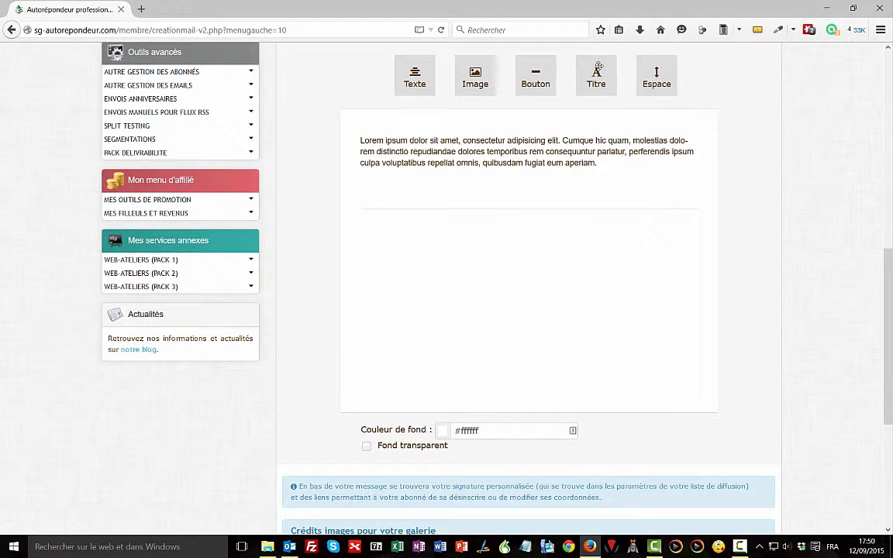
{"action": "left_click_drag", "start_coordinate": [598, 72], "coordinate": [524, 267]}
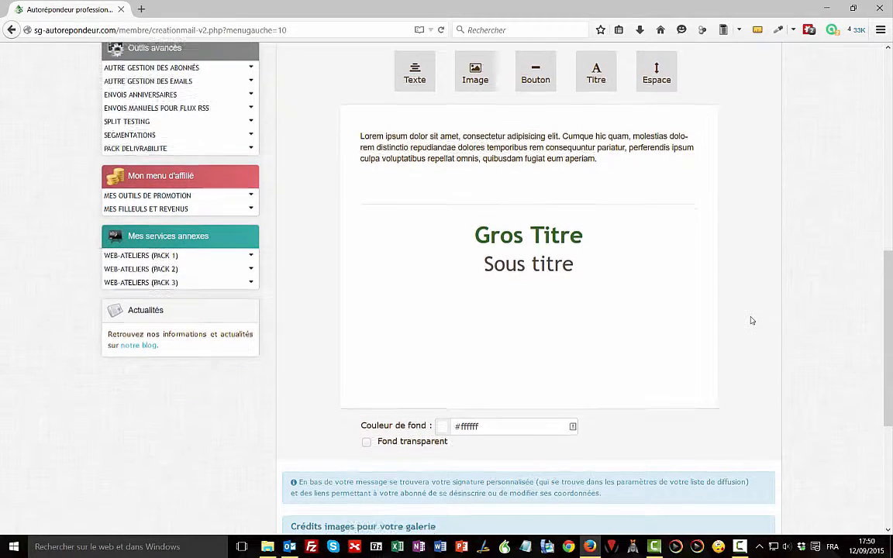
Set the message's background colour to purple #a71dc3 and check the message with the colour picker closed.
{"action": "scroll", "coordinate": [751, 319], "scroll_direction": "down", "scroll_amount": 3}
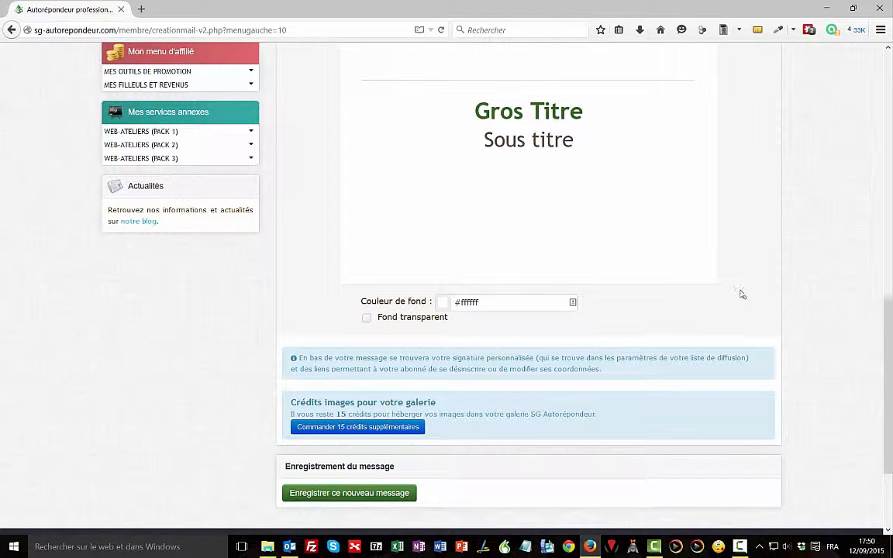
{"action": "left_click", "coordinate": [443, 303]}
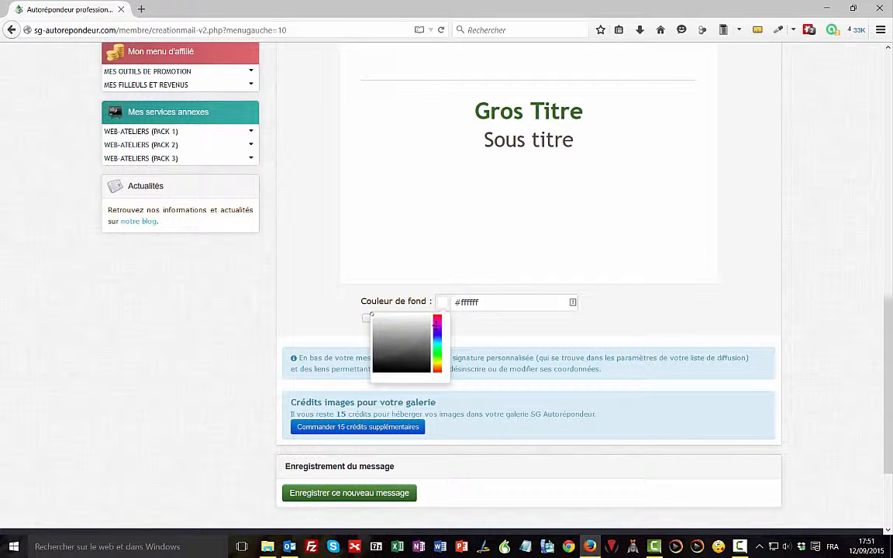
{"action": "left_click", "coordinate": [437, 324]}
{"action": "left_click", "coordinate": [423, 329]}
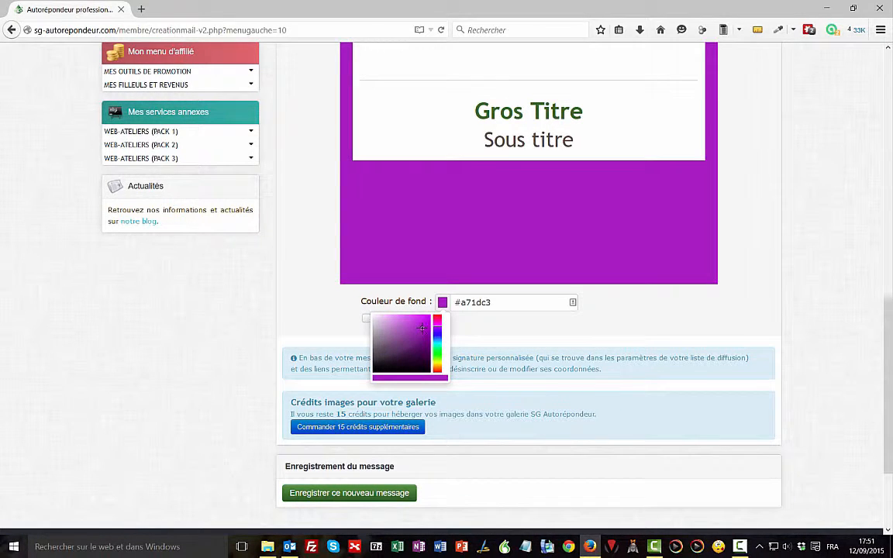
{"action": "scroll", "coordinate": [760, 322], "scroll_direction": "up", "scroll_amount": 3}
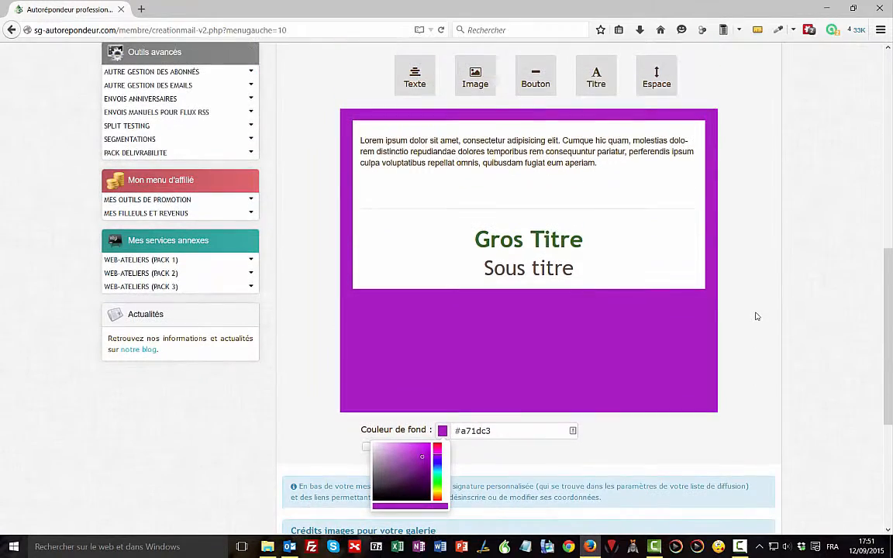
{"action": "scroll", "coordinate": [757, 318], "scroll_direction": "down", "scroll_amount": 6}
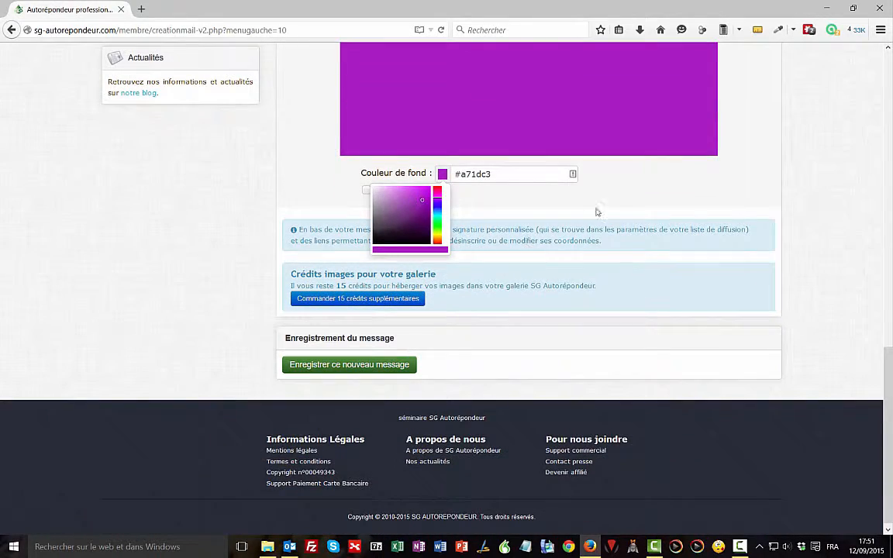
{"action": "left_click", "coordinate": [609, 196]}
{"action": "scroll", "coordinate": [743, 155], "scroll_direction": "up", "scroll_amount": 6}
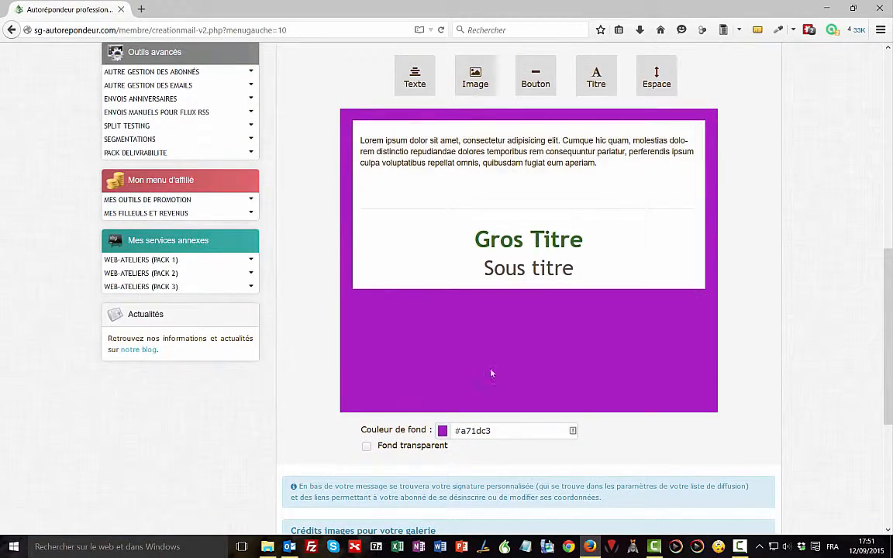
Try the transparent background option on the message and switch it back off.
{"action": "scroll", "coordinate": [742, 342], "scroll_direction": "down", "scroll_amount": 3}
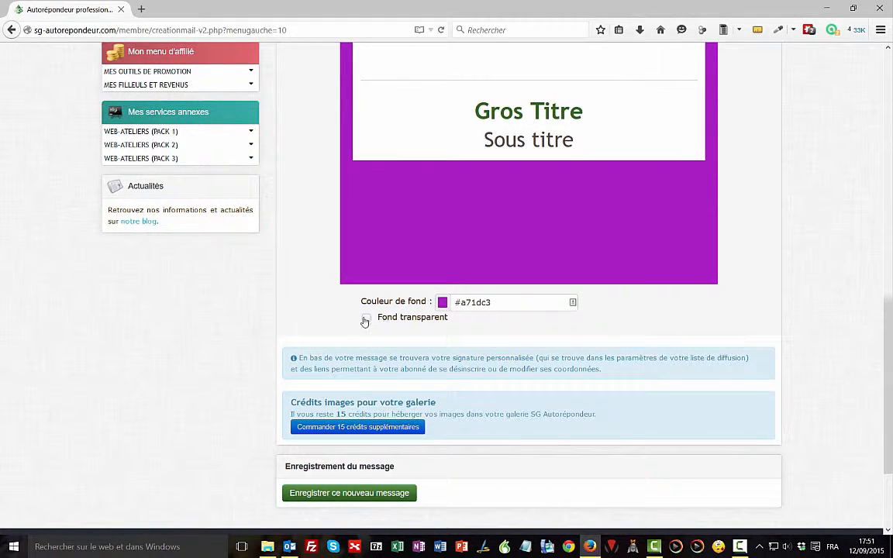
{"action": "left_click", "coordinate": [366, 317]}
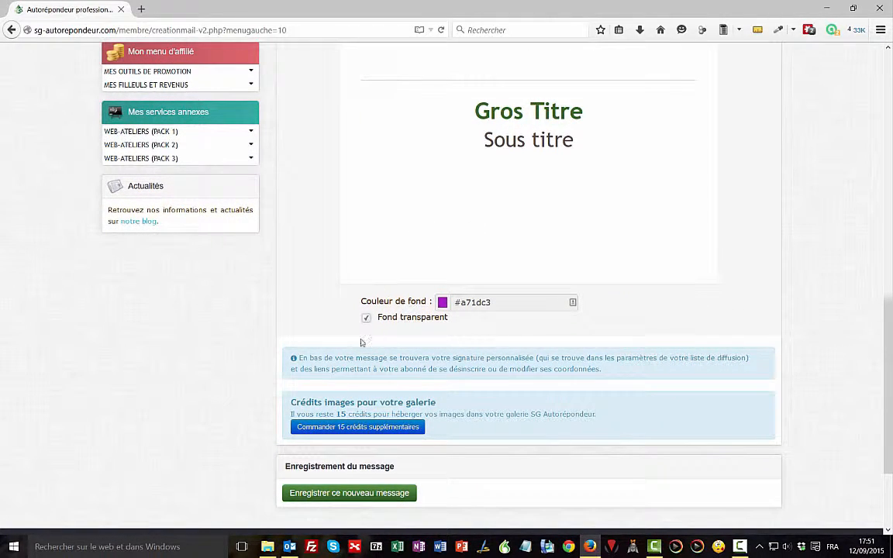
{"action": "left_click", "coordinate": [365, 318]}
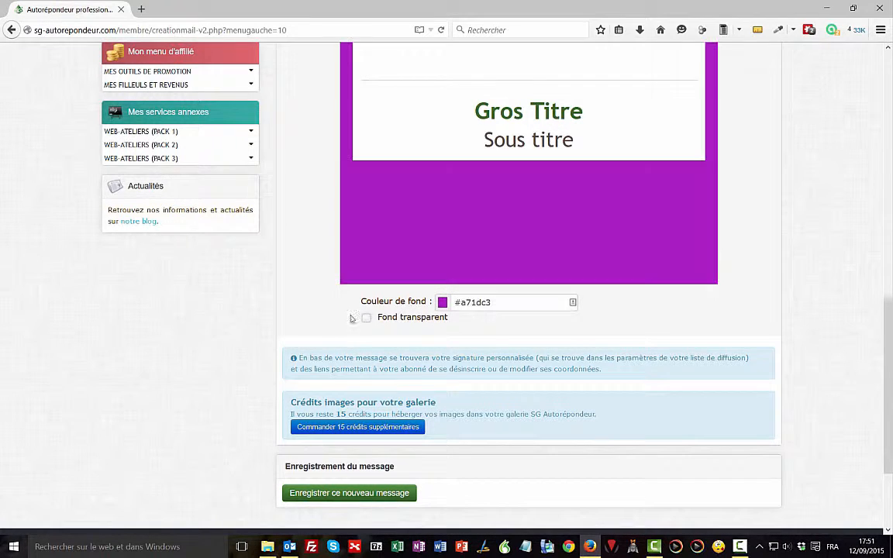
Try to save the new message and dismiss the account setup banner.
{"action": "scroll", "coordinate": [332, 306], "scroll_direction": "down", "scroll_amount": 3}
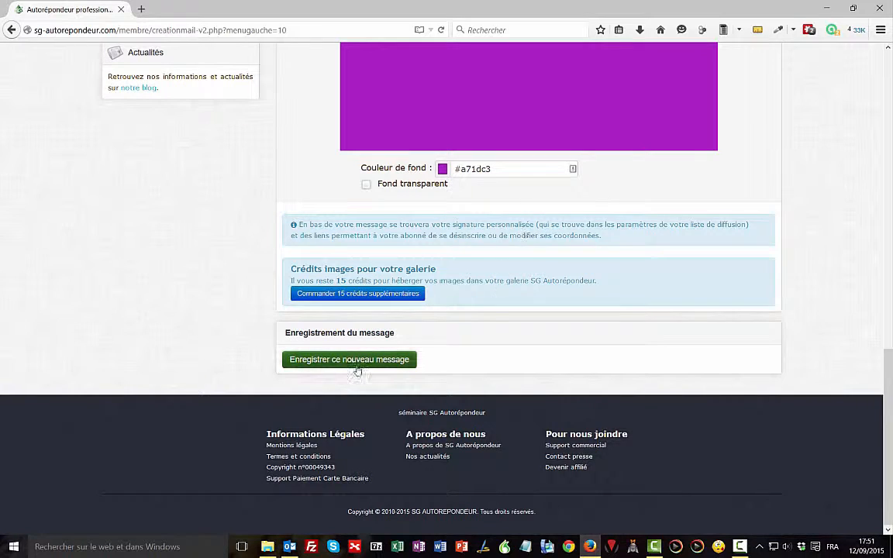
{"action": "left_click", "coordinate": [339, 360]}
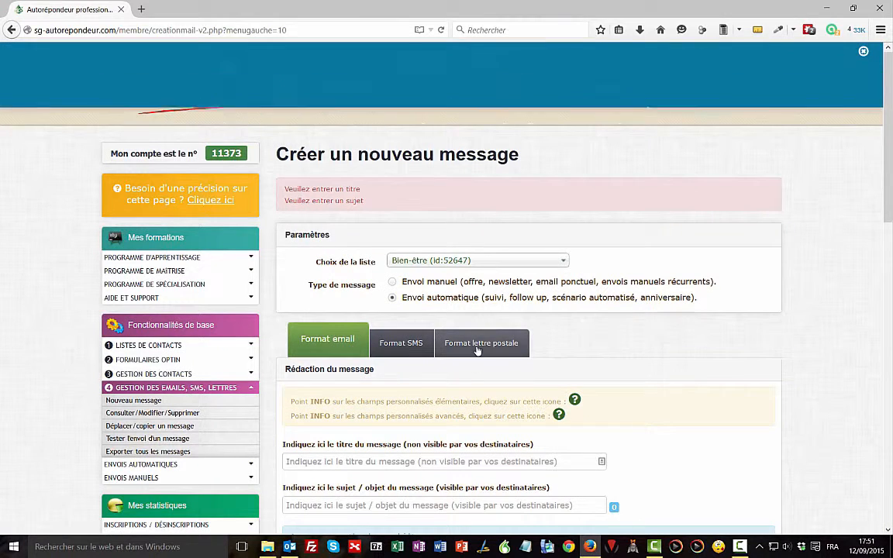
{"action": "left_click", "coordinate": [853, 51]}
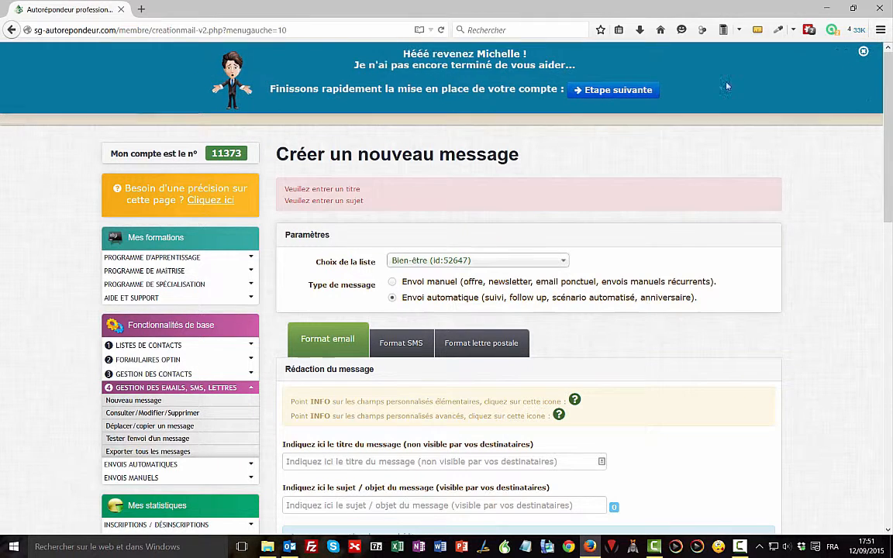
Open the automatic sends overview, examine the Guide aromathérapie sequence details, and return to the overview of all lists.
{"action": "left_click", "coordinate": [136, 465]}
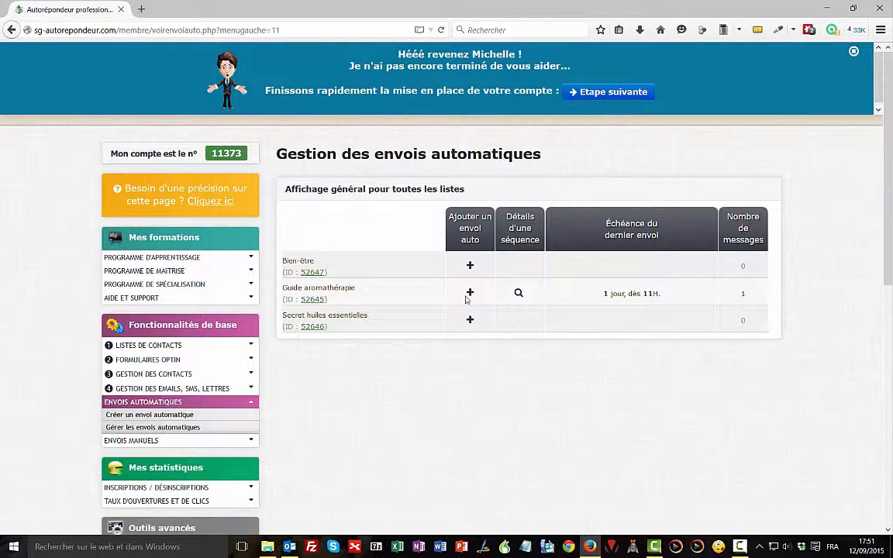
{"action": "left_click", "coordinate": [518, 294]}
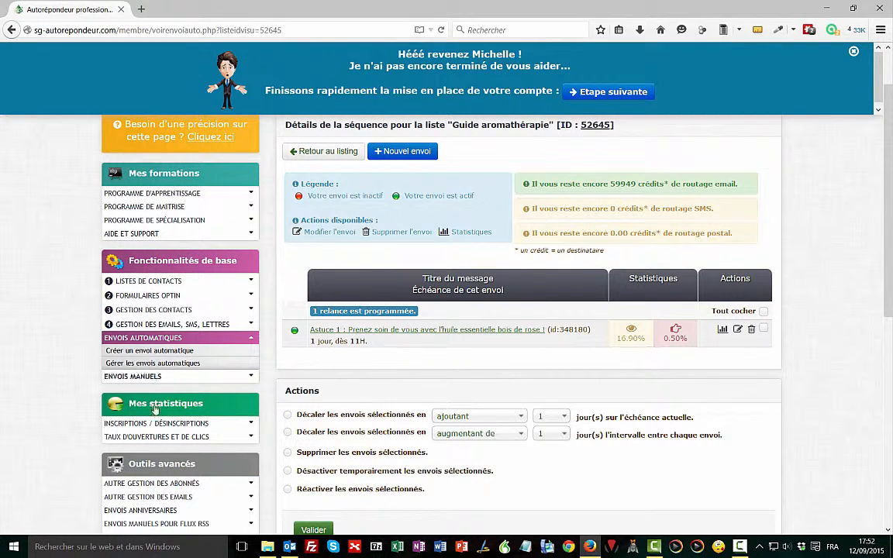
{"action": "left_click", "coordinate": [125, 361]}
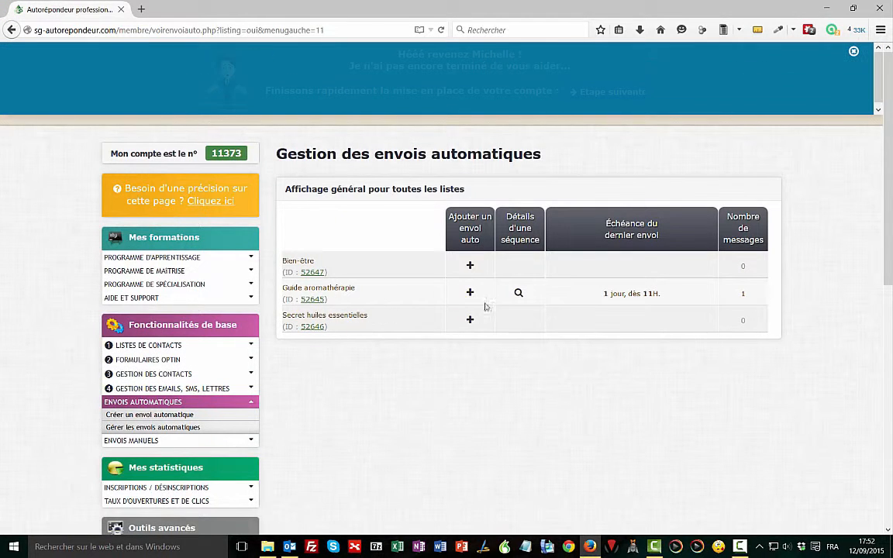
Start a new automatic send for the Guide aromathérapie list and view the messages available without choosing one.
{"action": "left_click", "coordinate": [470, 293]}
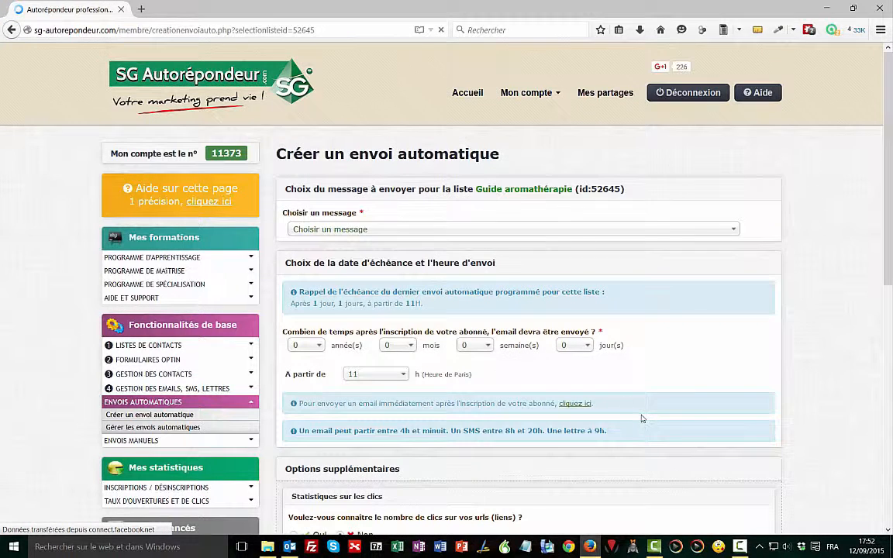
{"action": "left_click", "coordinate": [680, 230]}
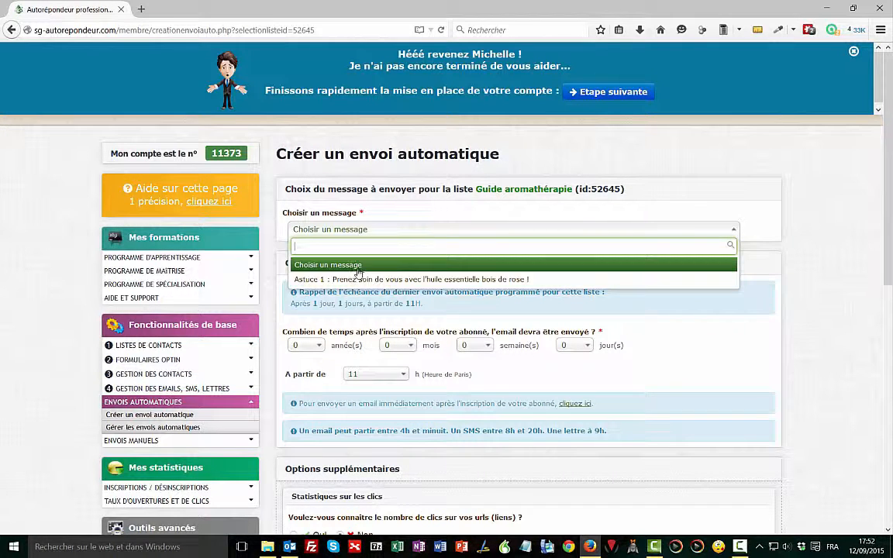
{"action": "left_click", "coordinate": [416, 314]}
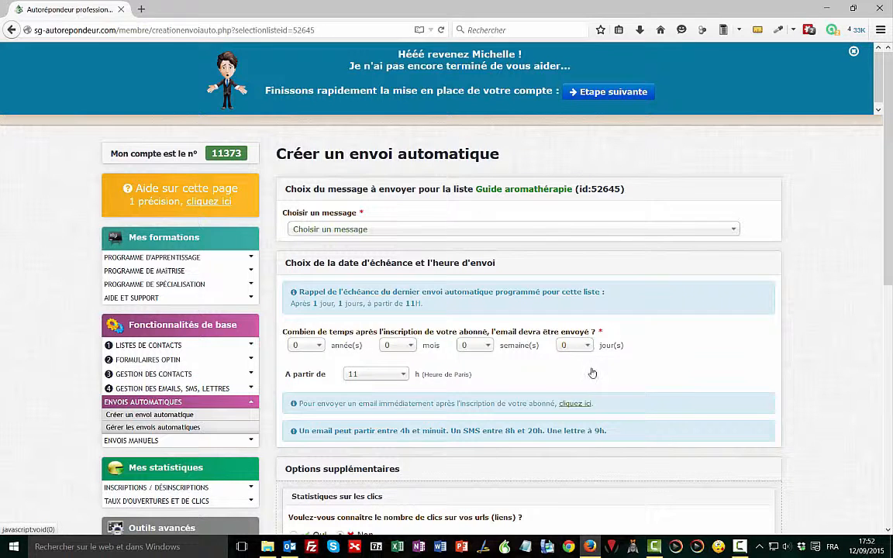
Review the delay-in-days and start-hour choices for the automatic send without changing them.
{"action": "left_click", "coordinate": [583, 345]}
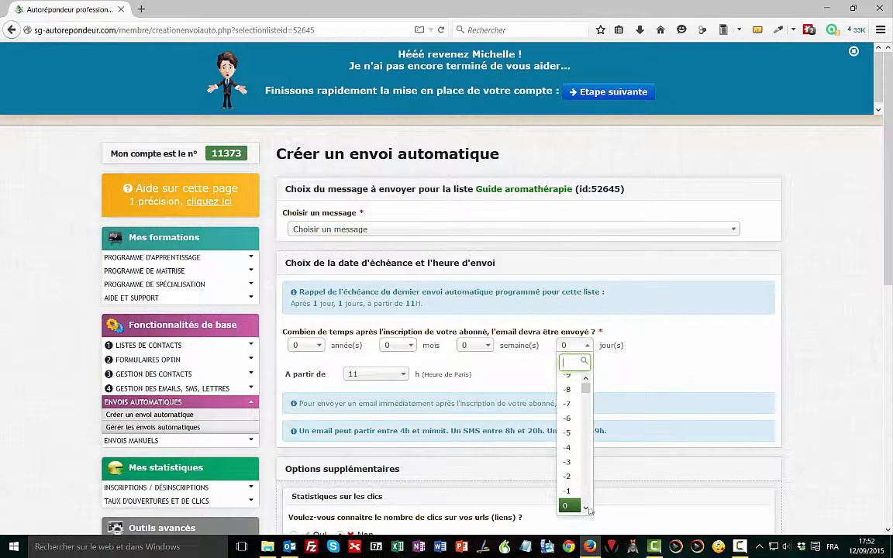
{"action": "scroll", "coordinate": [589, 509], "scroll_direction": "down", "scroll_amount": 4}
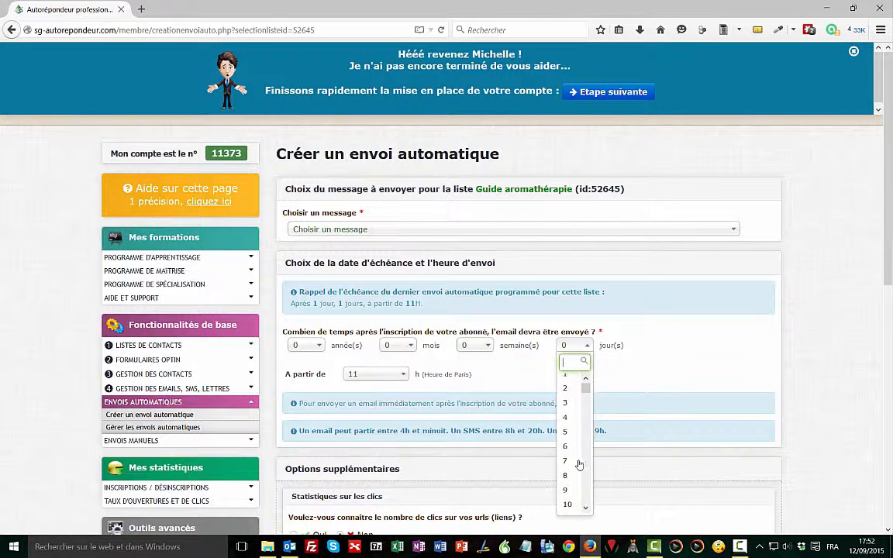
{"action": "left_click", "coordinate": [696, 377]}
{"action": "left_click", "coordinate": [388, 374]}
{"action": "left_click", "coordinate": [402, 376]}
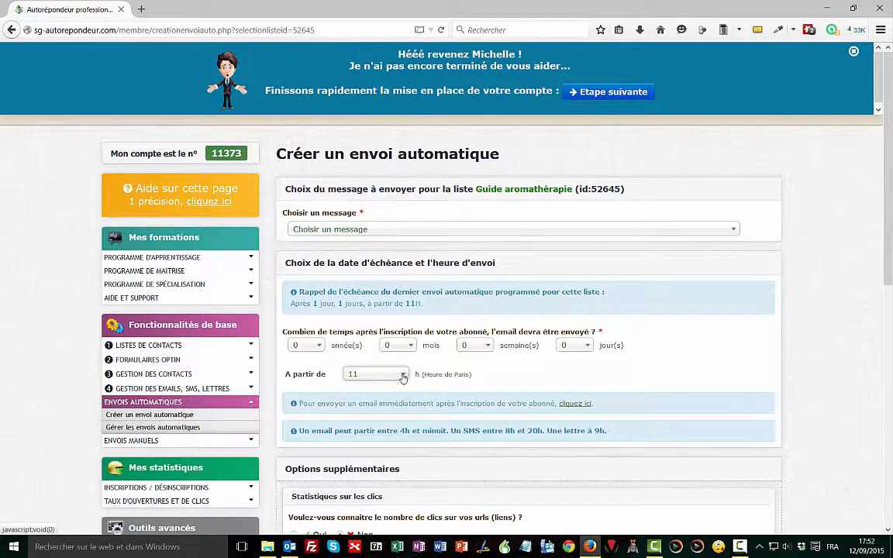
Enable click statistics on the links of this automatic send.
{"action": "scroll", "coordinate": [736, 437], "scroll_direction": "down", "scroll_amount": 3}
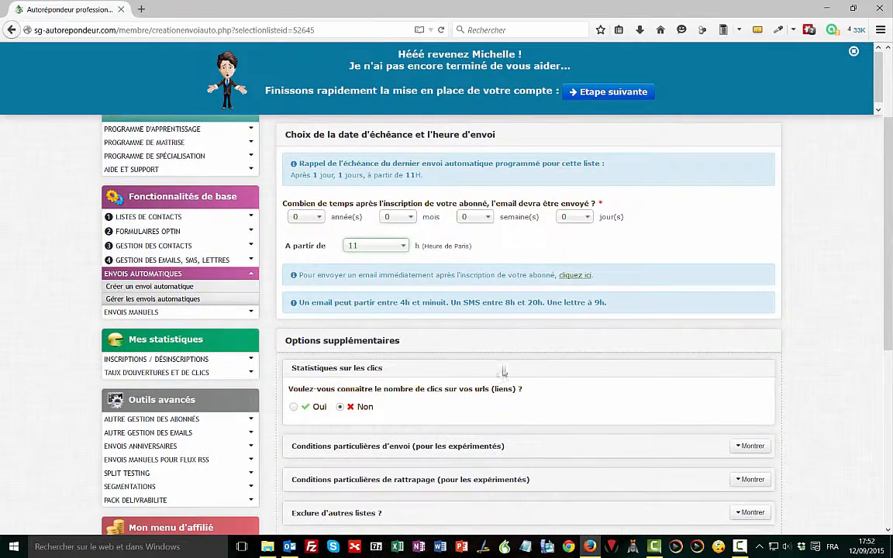
{"action": "scroll", "coordinate": [318, 318], "scroll_direction": "down", "scroll_amount": 3}
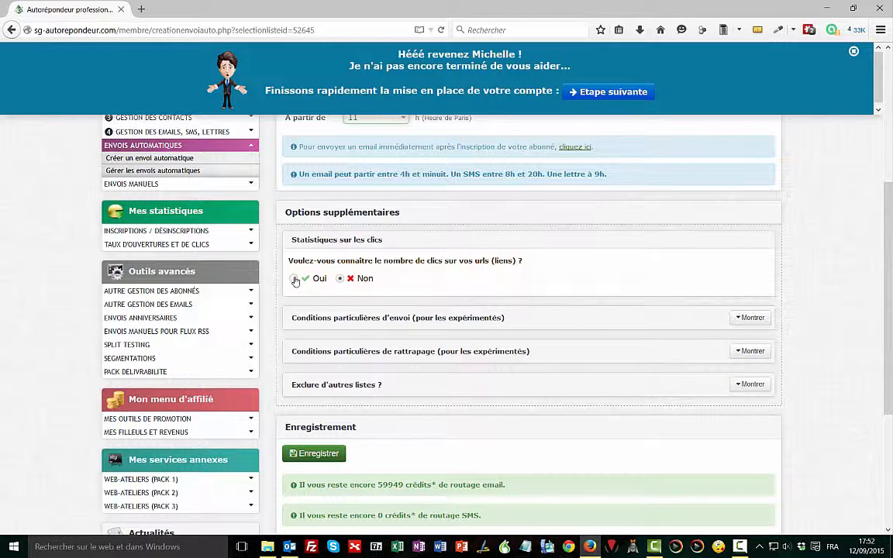
{"action": "left_click", "coordinate": [295, 279]}
Examine the weekday choices in the special sending conditions, keep the default without condition, and collapse the section.
{"action": "left_click", "coordinate": [752, 317]}
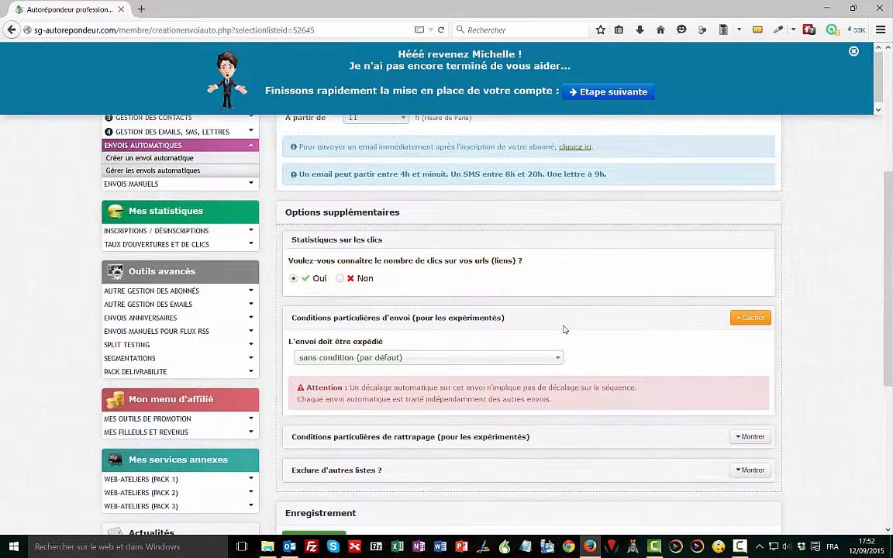
{"action": "scroll", "coordinate": [564, 329], "scroll_direction": "down", "scroll_amount": 2}
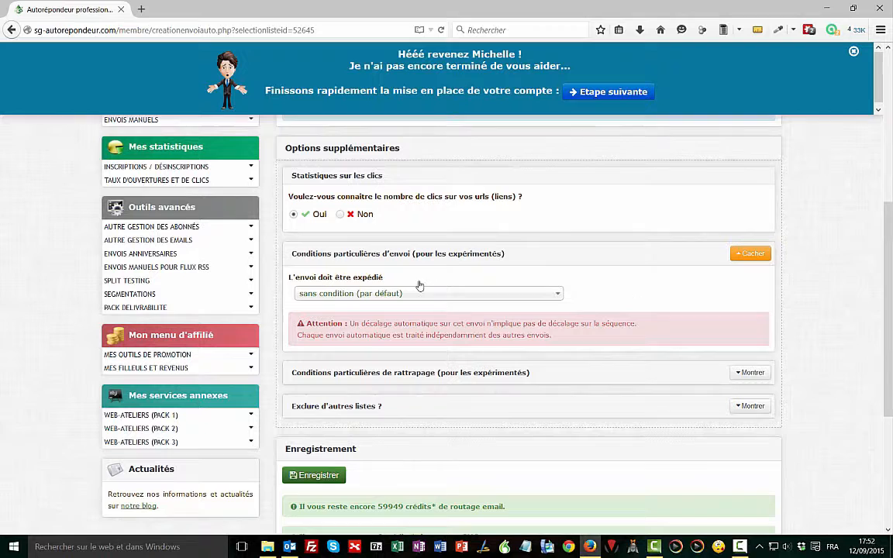
{"action": "left_click", "coordinate": [558, 295]}
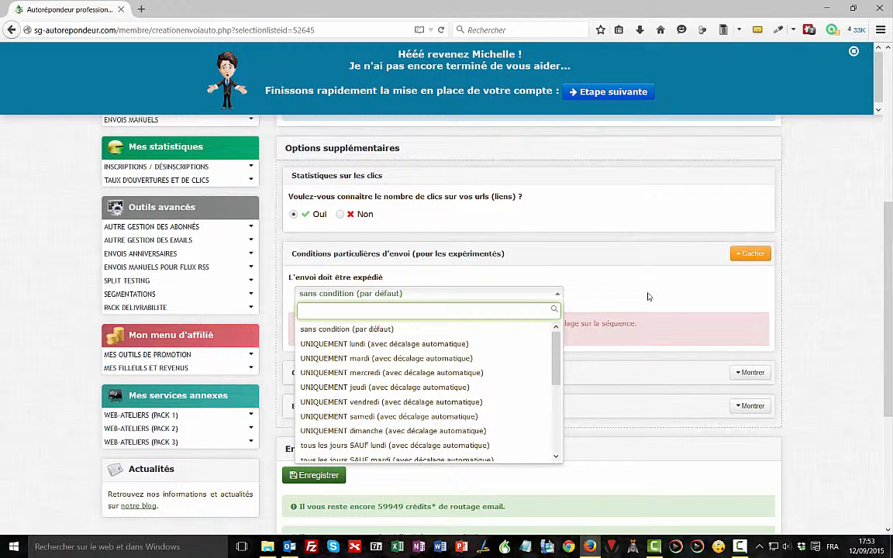
{"action": "left_click", "coordinate": [735, 257]}
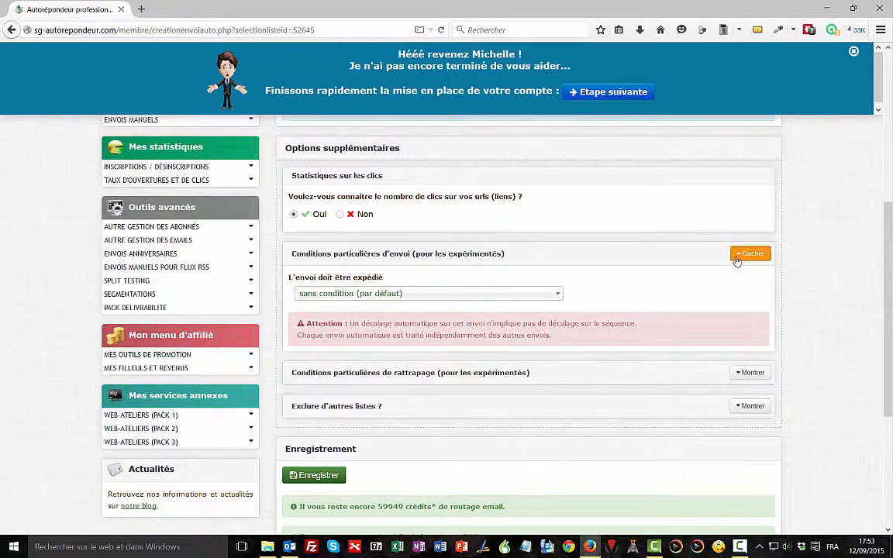
{"action": "left_click", "coordinate": [735, 257]}
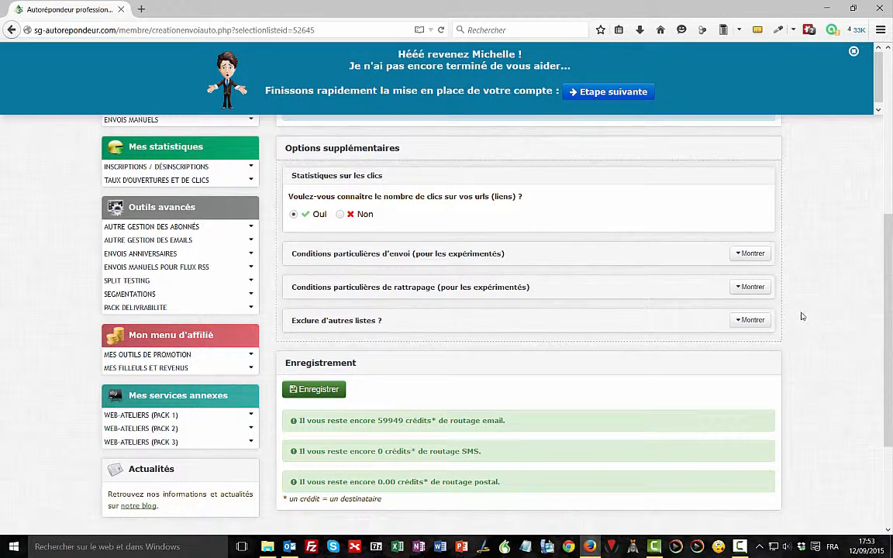
Expand the special catch-up conditions and review the available catch-up periods, keeping the default of 8 days.
{"action": "left_click", "coordinate": [740, 289]}
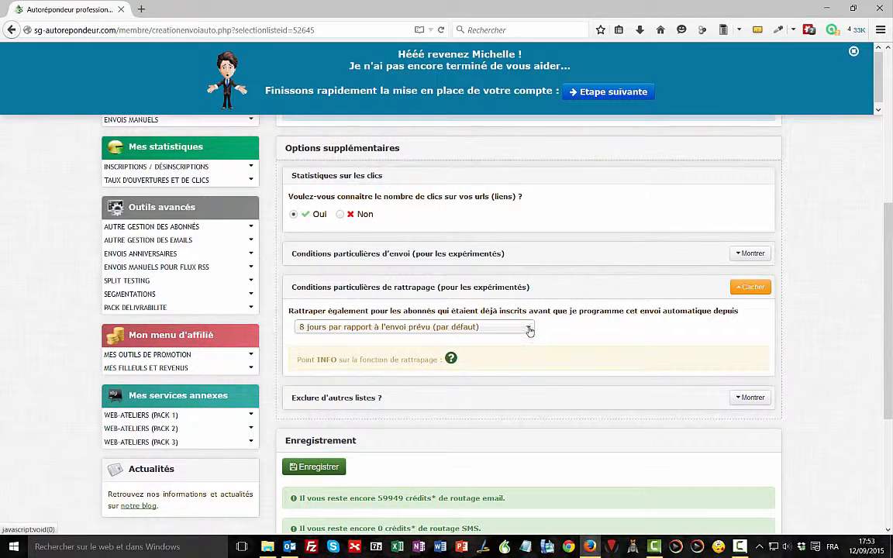
{"action": "left_click", "coordinate": [529, 328]}
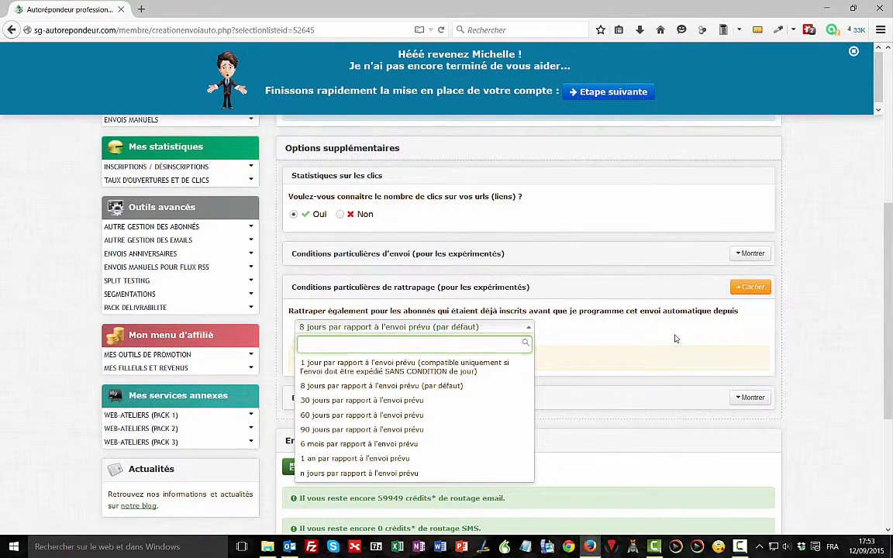
{"action": "left_click", "coordinate": [545, 348]}
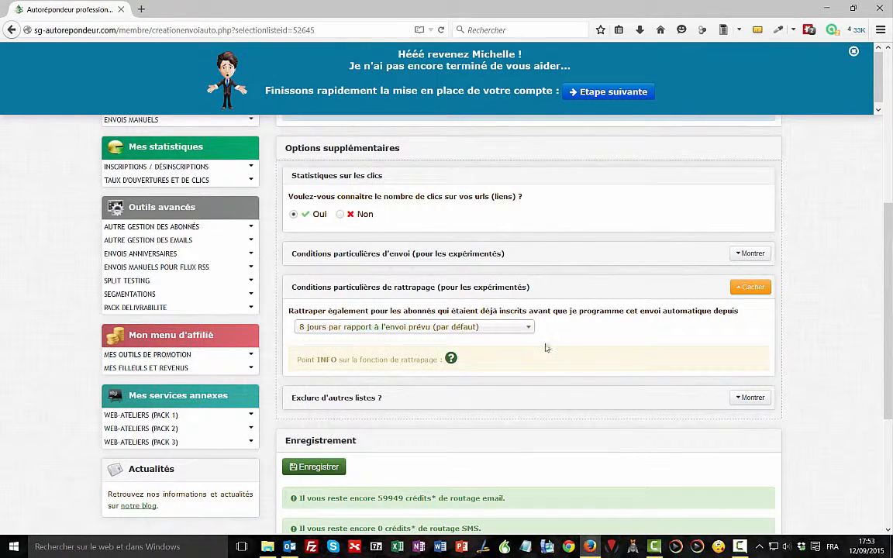
Review the settings for excluding other lists without selecting any, collapse that section, and look over the automatic send form.
{"action": "left_click", "coordinate": [747, 398]}
{"action": "scroll", "coordinate": [814, 395], "scroll_direction": "down", "scroll_amount": 3}
{"action": "scroll", "coordinate": [819, 395], "scroll_direction": "down", "scroll_amount": 1}
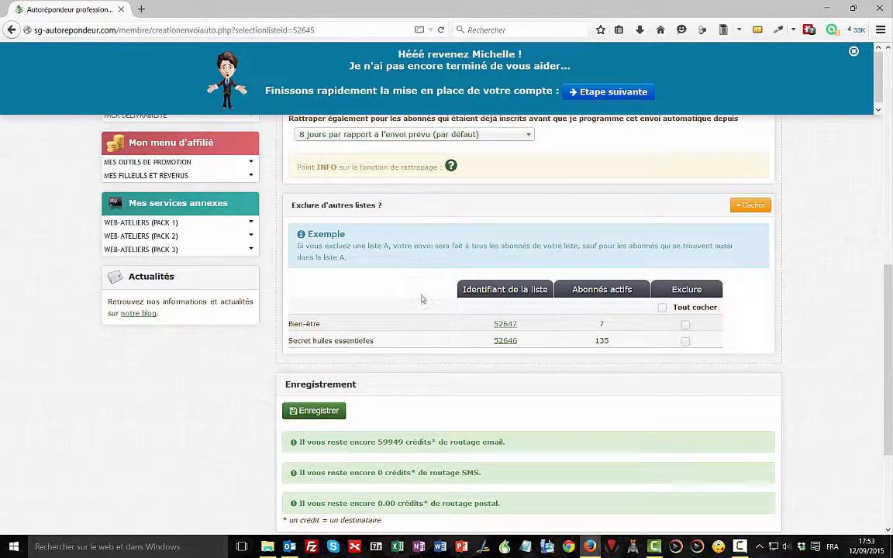
{"action": "scroll", "coordinate": [392, 290], "scroll_direction": "up", "scroll_amount": 2}
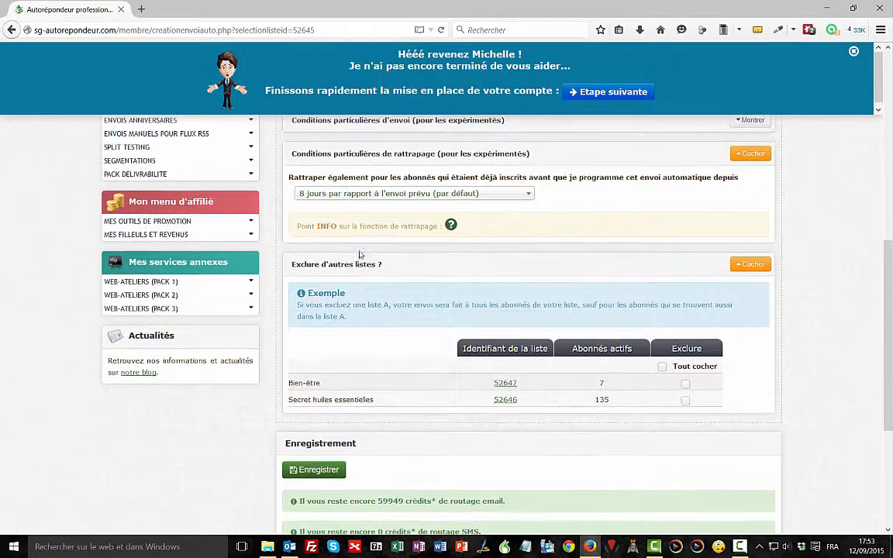
{"action": "left_click", "coordinate": [750, 269]}
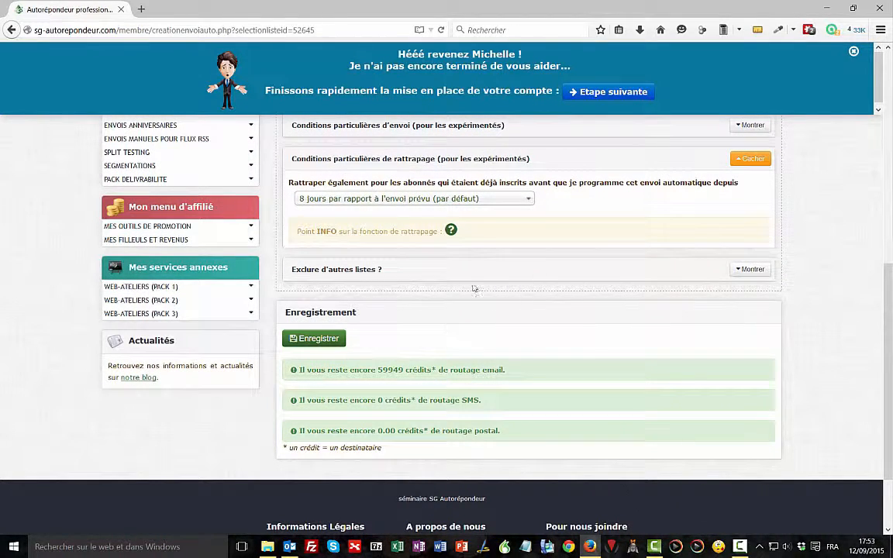
{"action": "left_click", "coordinate": [737, 271]}
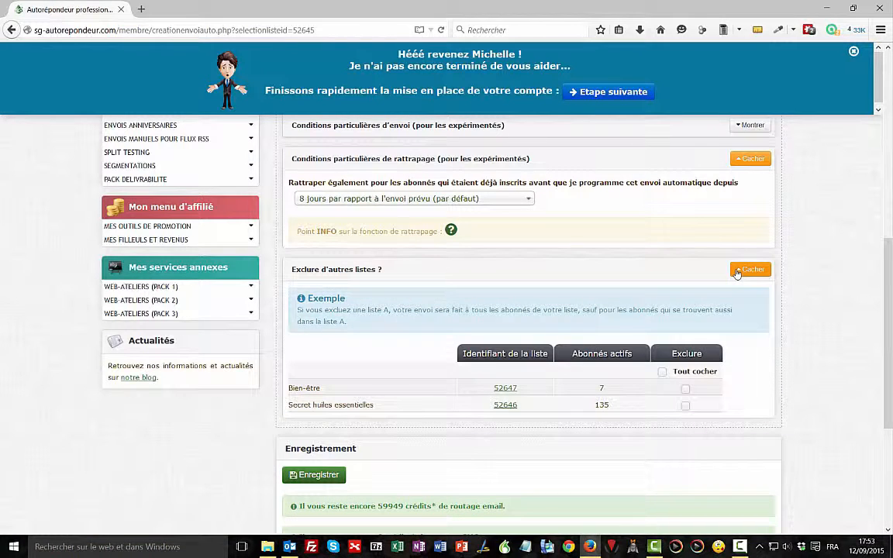
{"action": "left_click", "coordinate": [737, 272]}
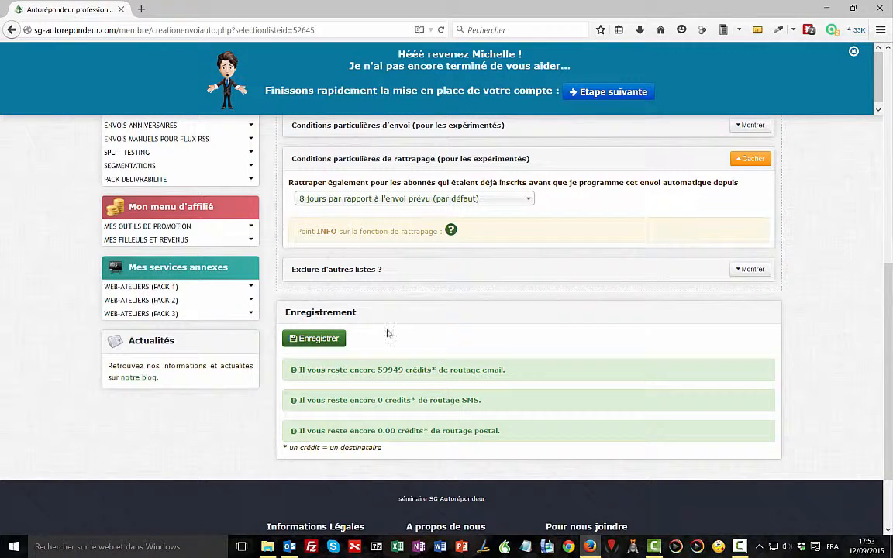
{"action": "scroll", "coordinate": [690, 403], "scroll_direction": "down", "scroll_amount": 3}
{"action": "scroll", "coordinate": [26, 358], "scroll_direction": "up", "scroll_amount": 10}
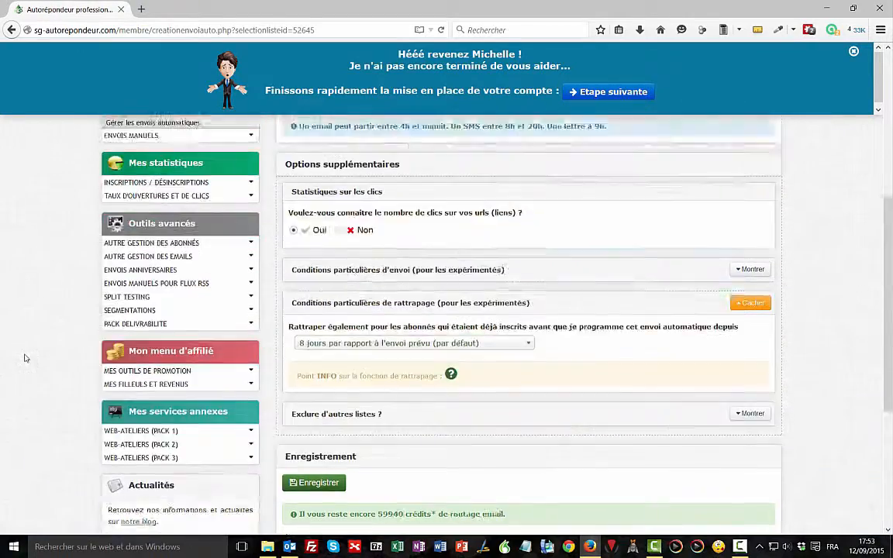